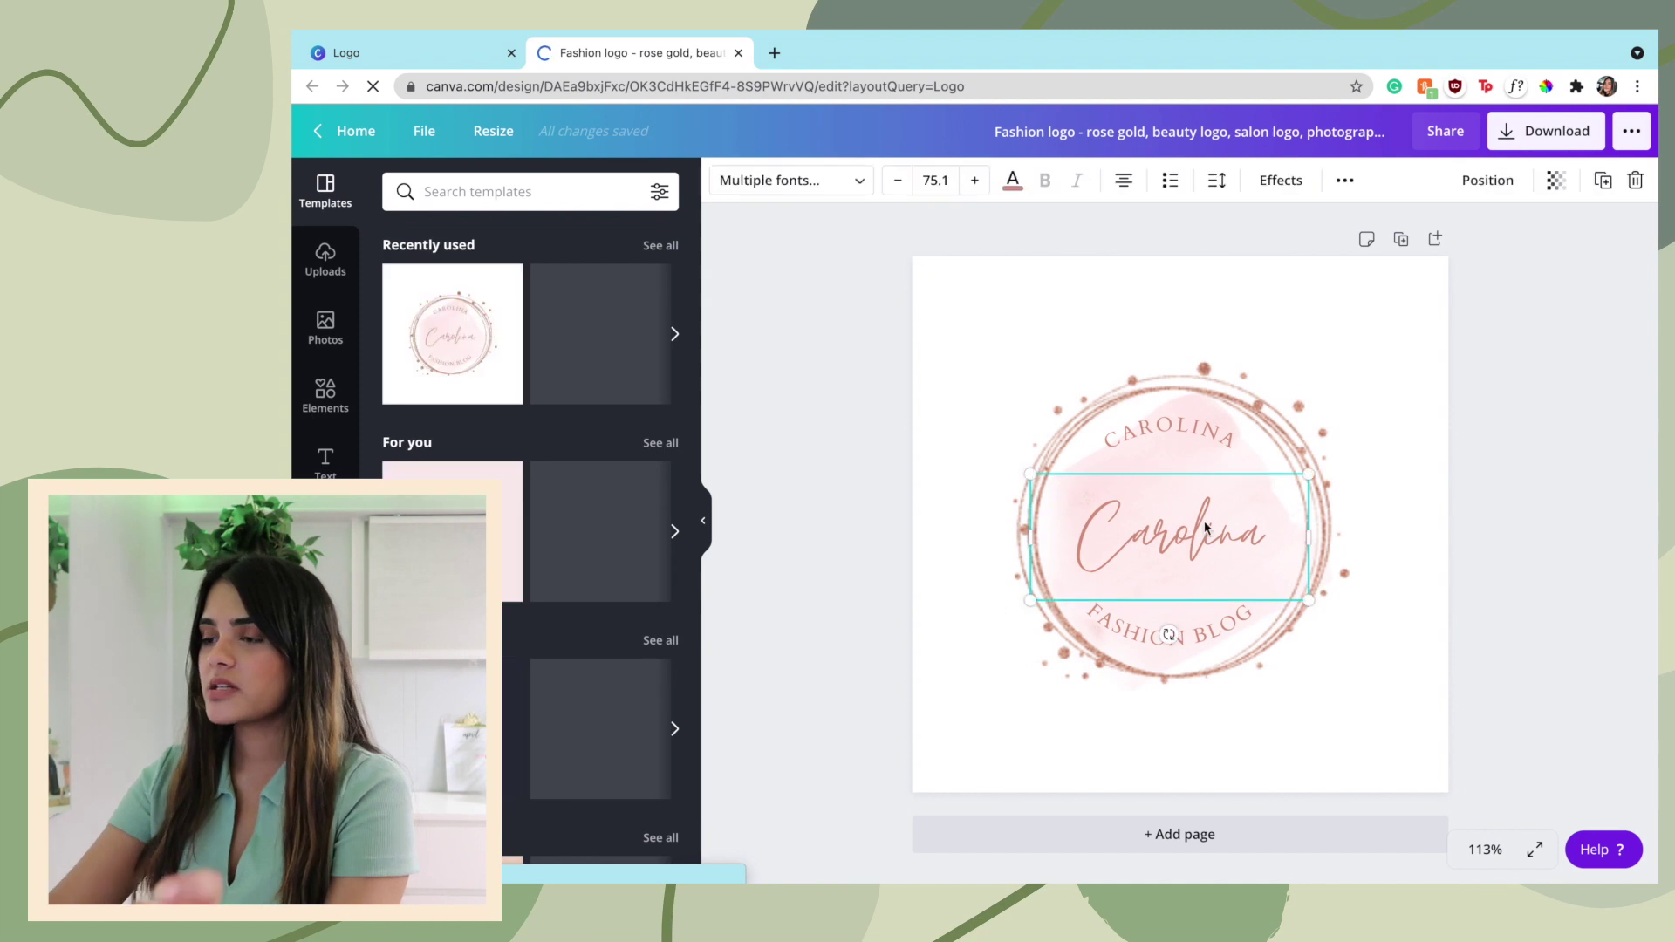
Delete all the text elements from the rose gold circle logo, keeping only the ring and watercolor artwork.
click(1168, 432)
key(Delete)
click(1161, 633)
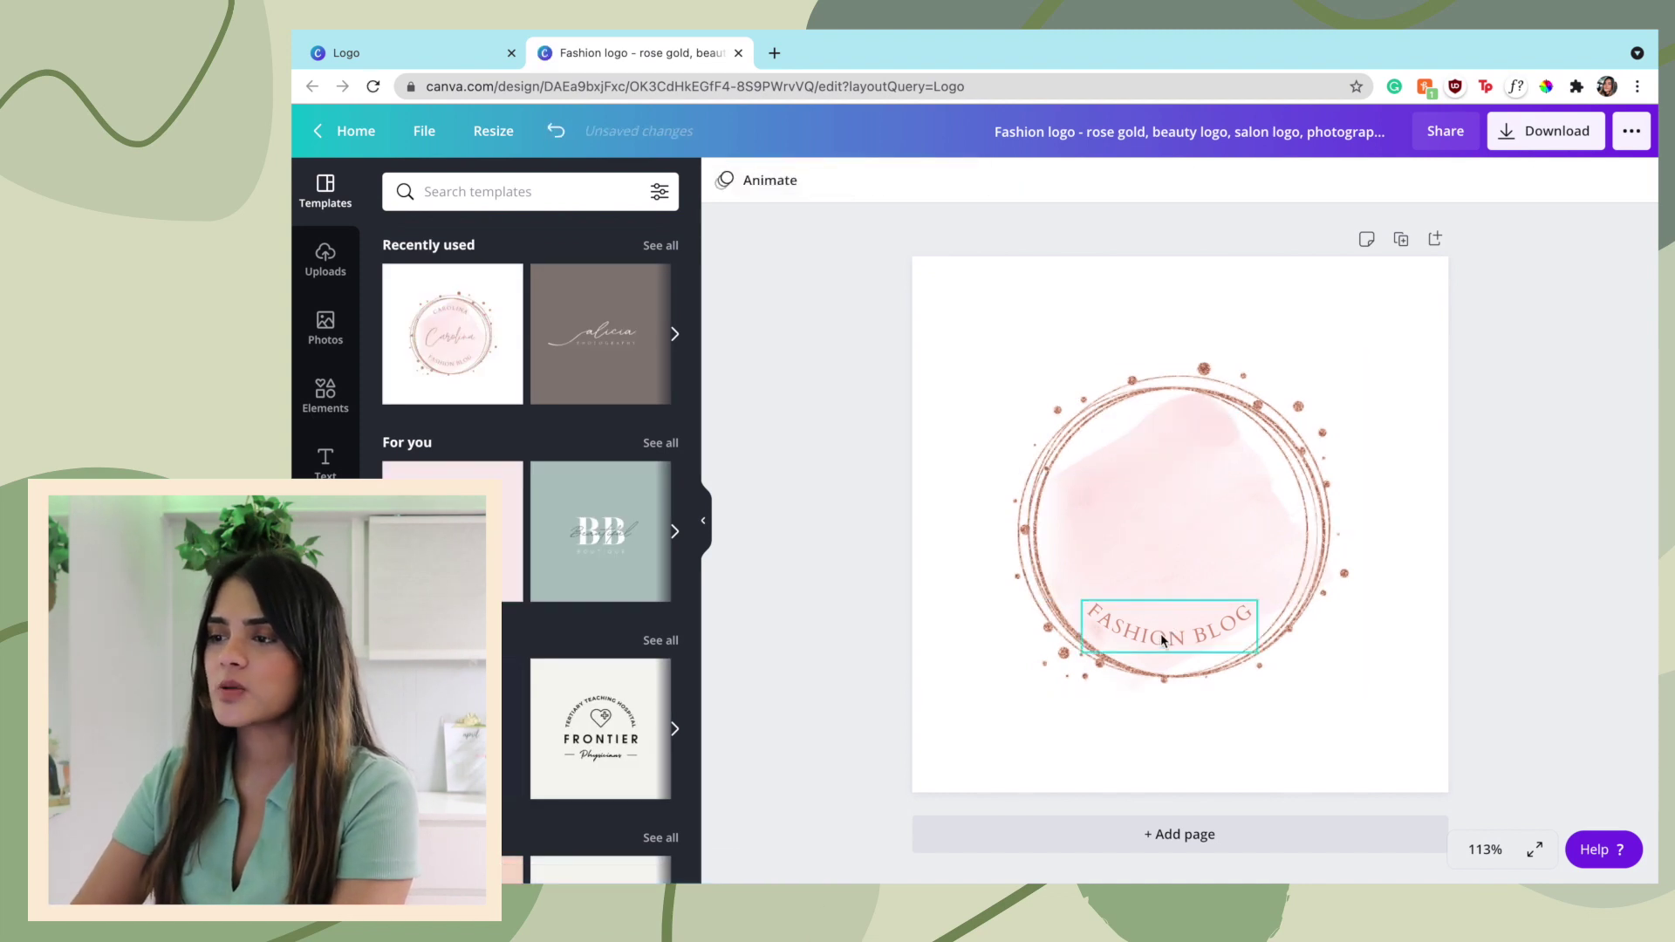
key(Delete)
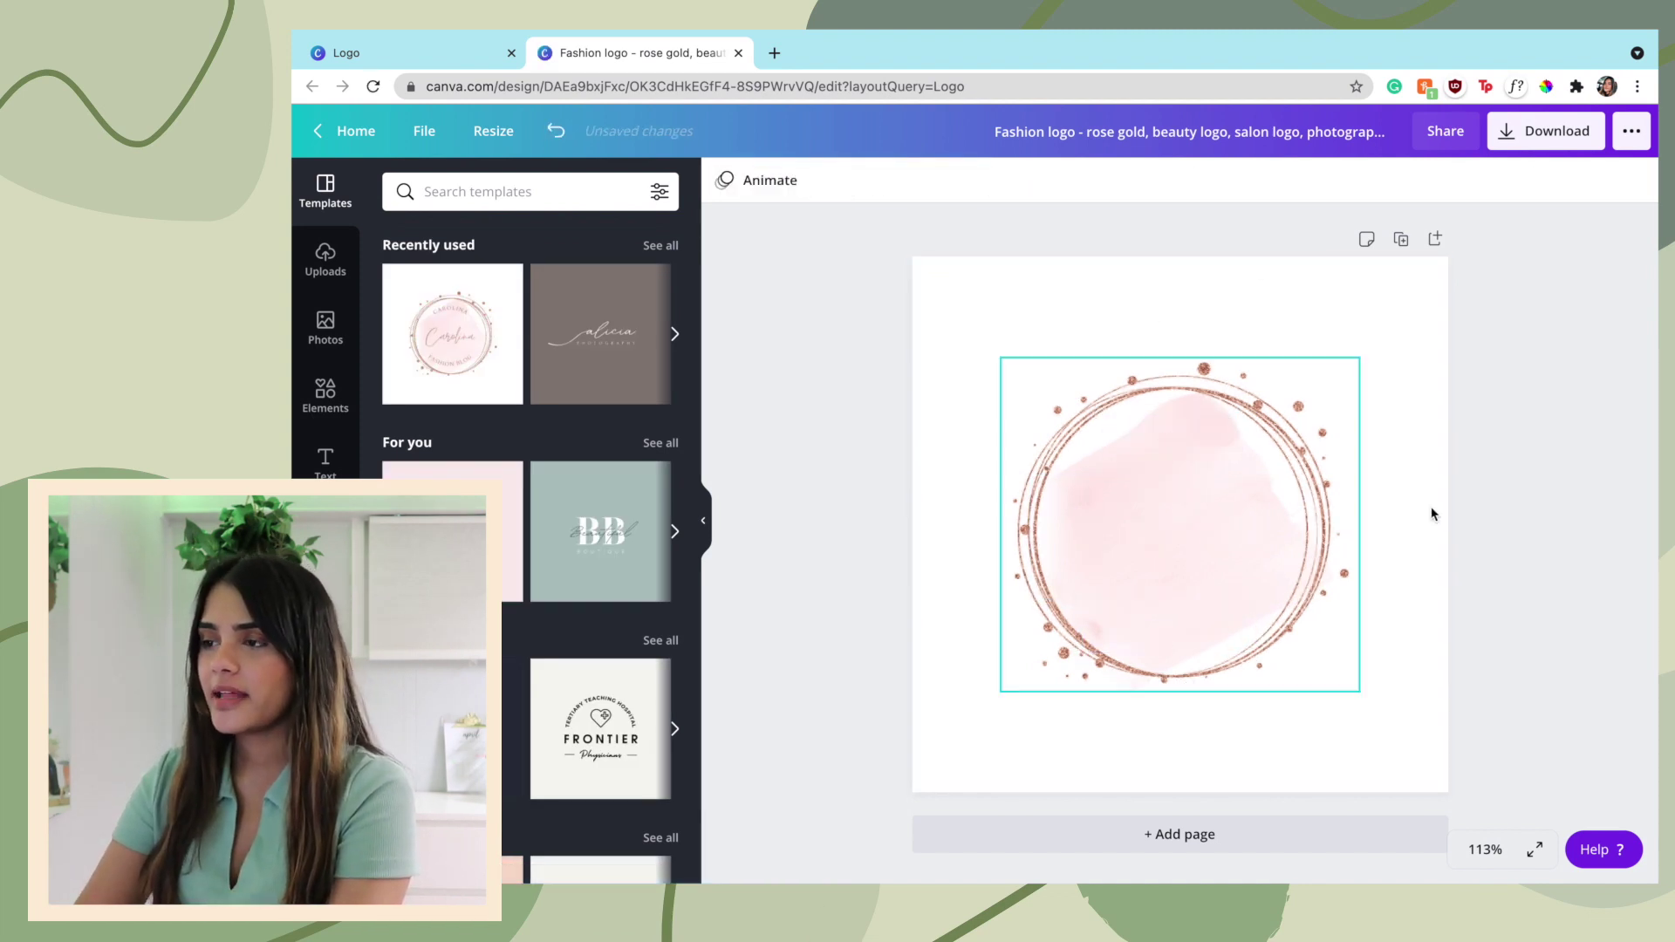
Rename the design as "icon".
click(1329, 113)
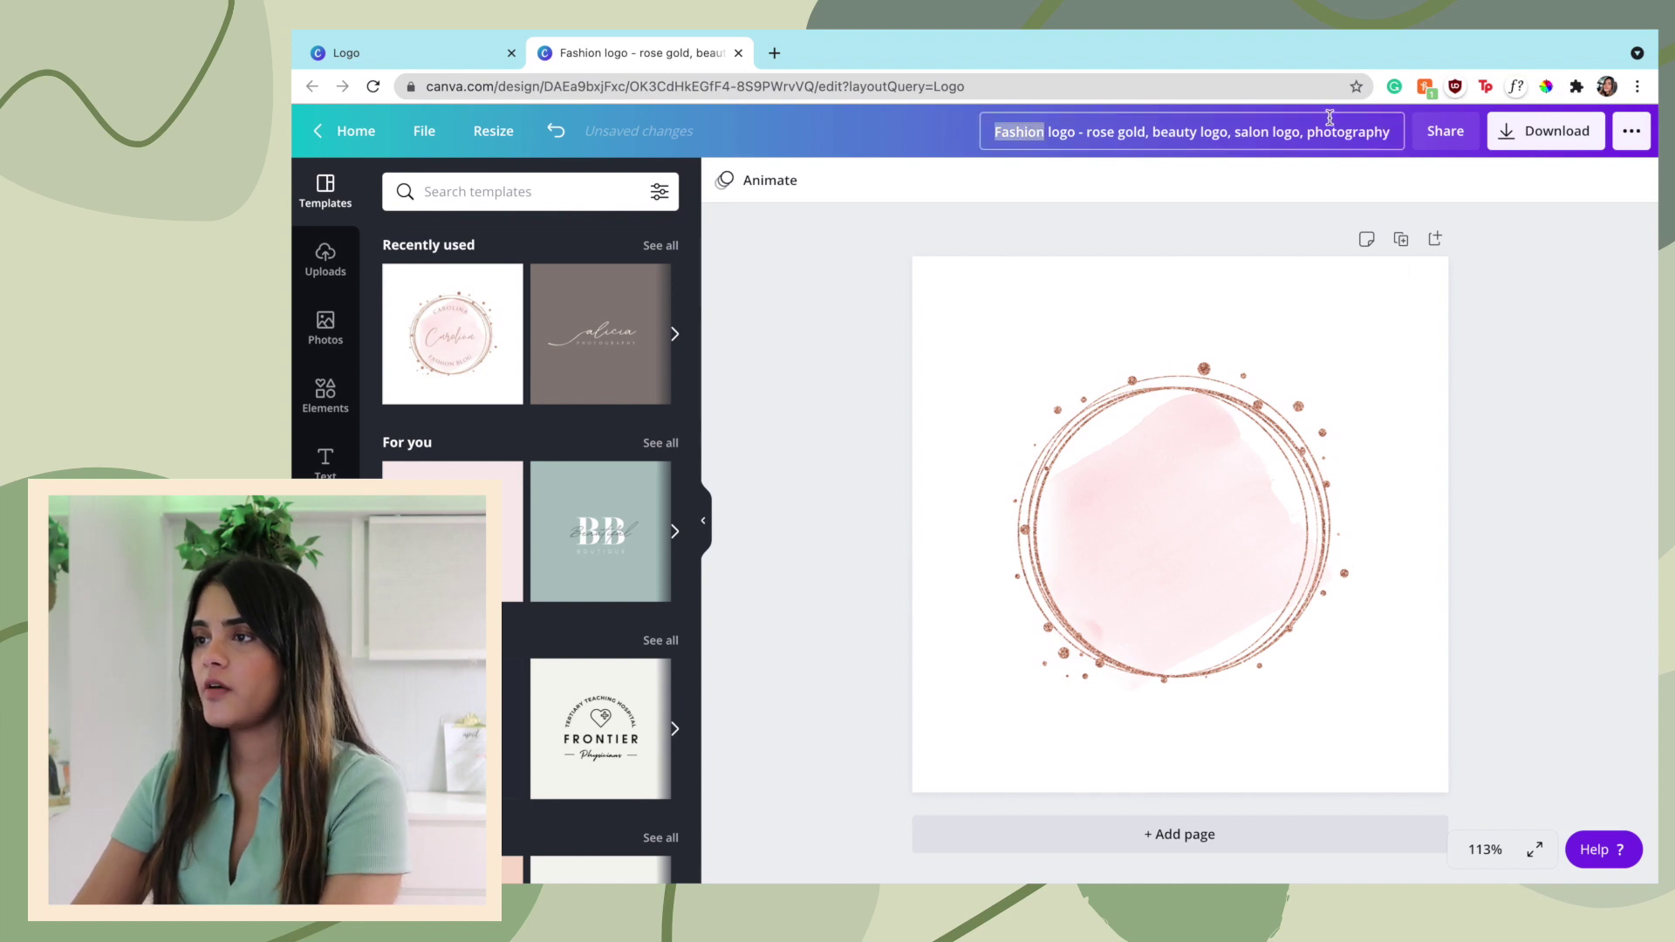
key(BackSpace)
text(icon)
key(Return)
Download the icon design as a PNG with a transparent background.
click(1536, 131)
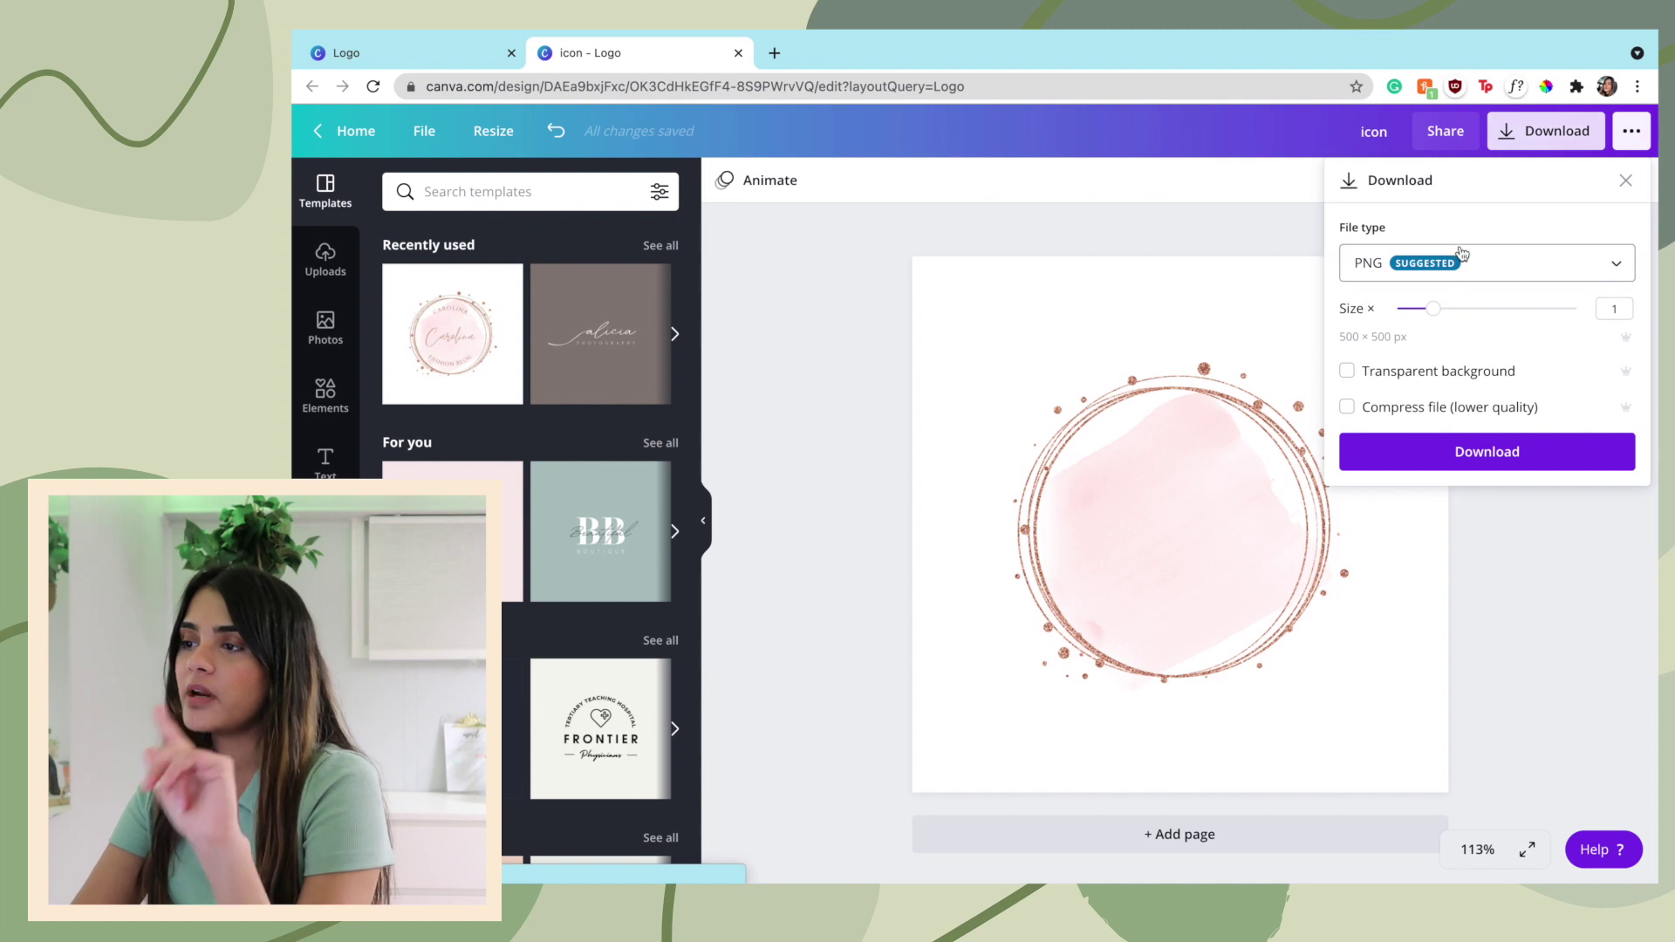
click(1347, 372)
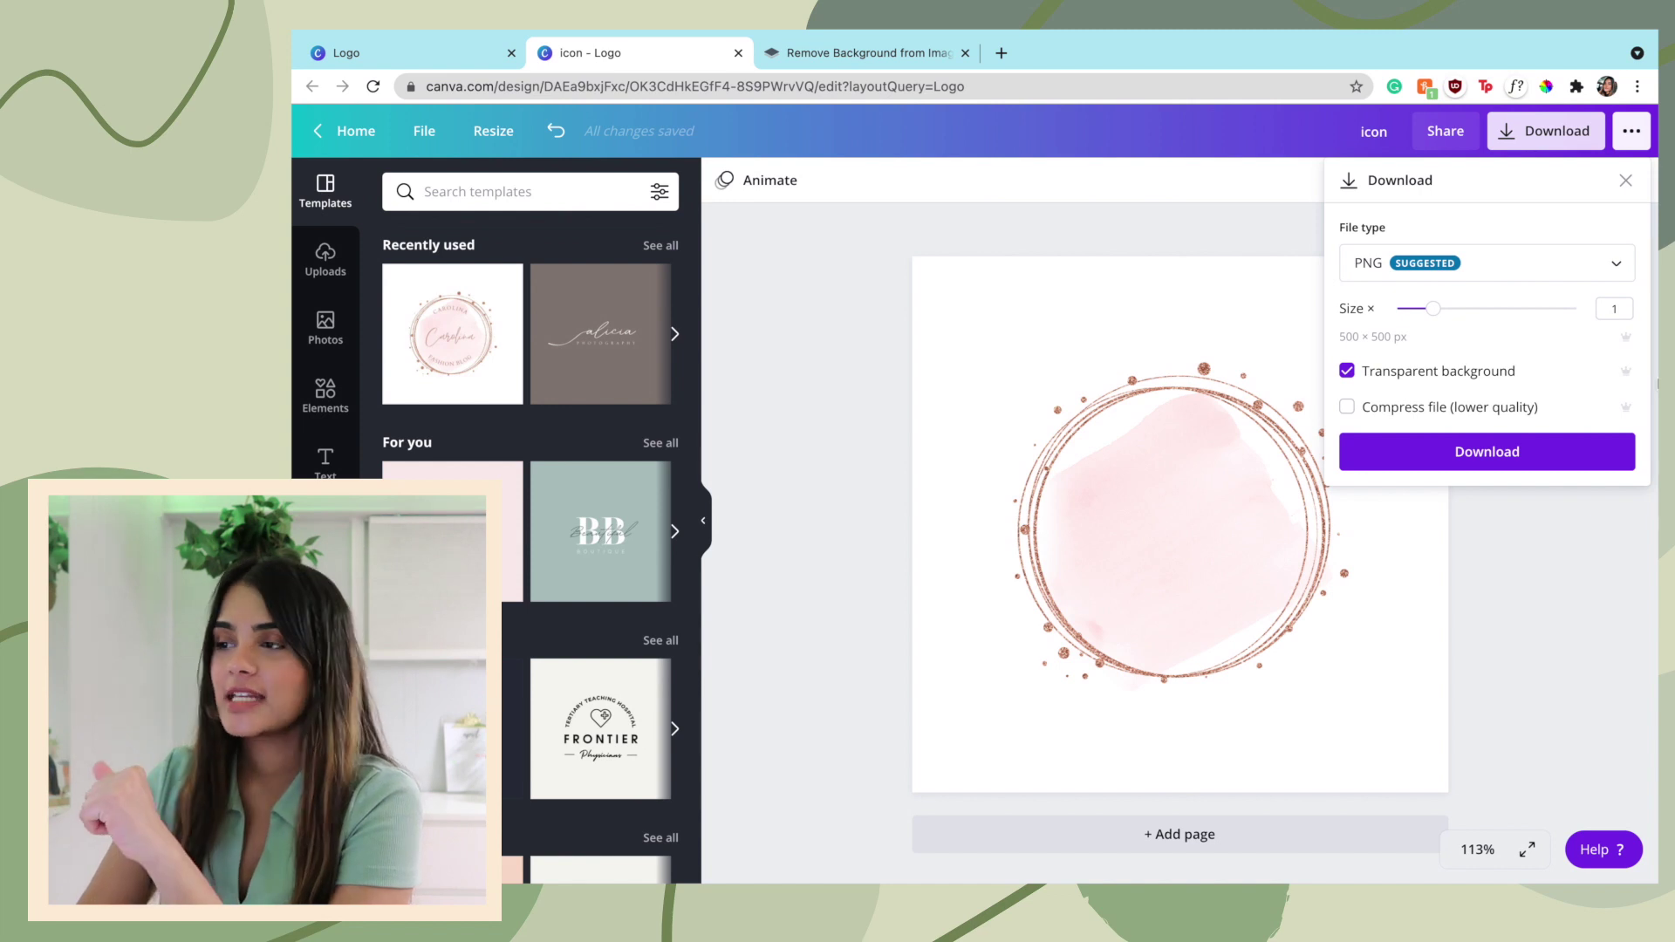
click(855, 52)
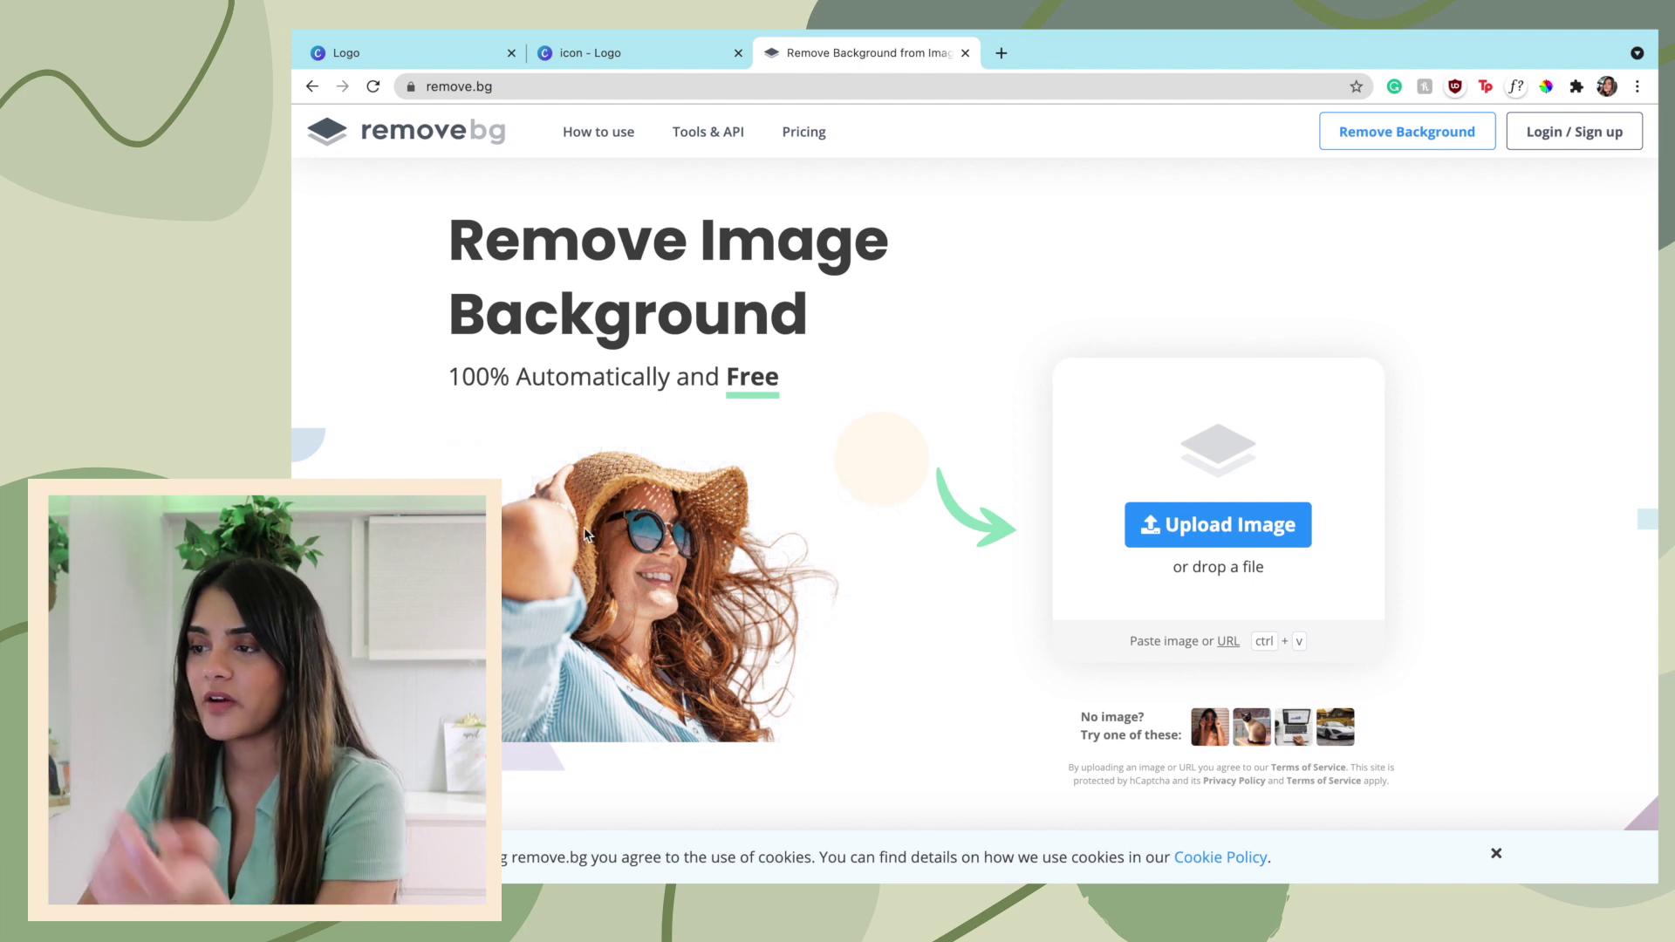
key(ctrl+shift+Tab)
click(1461, 452)
click(1513, 230)
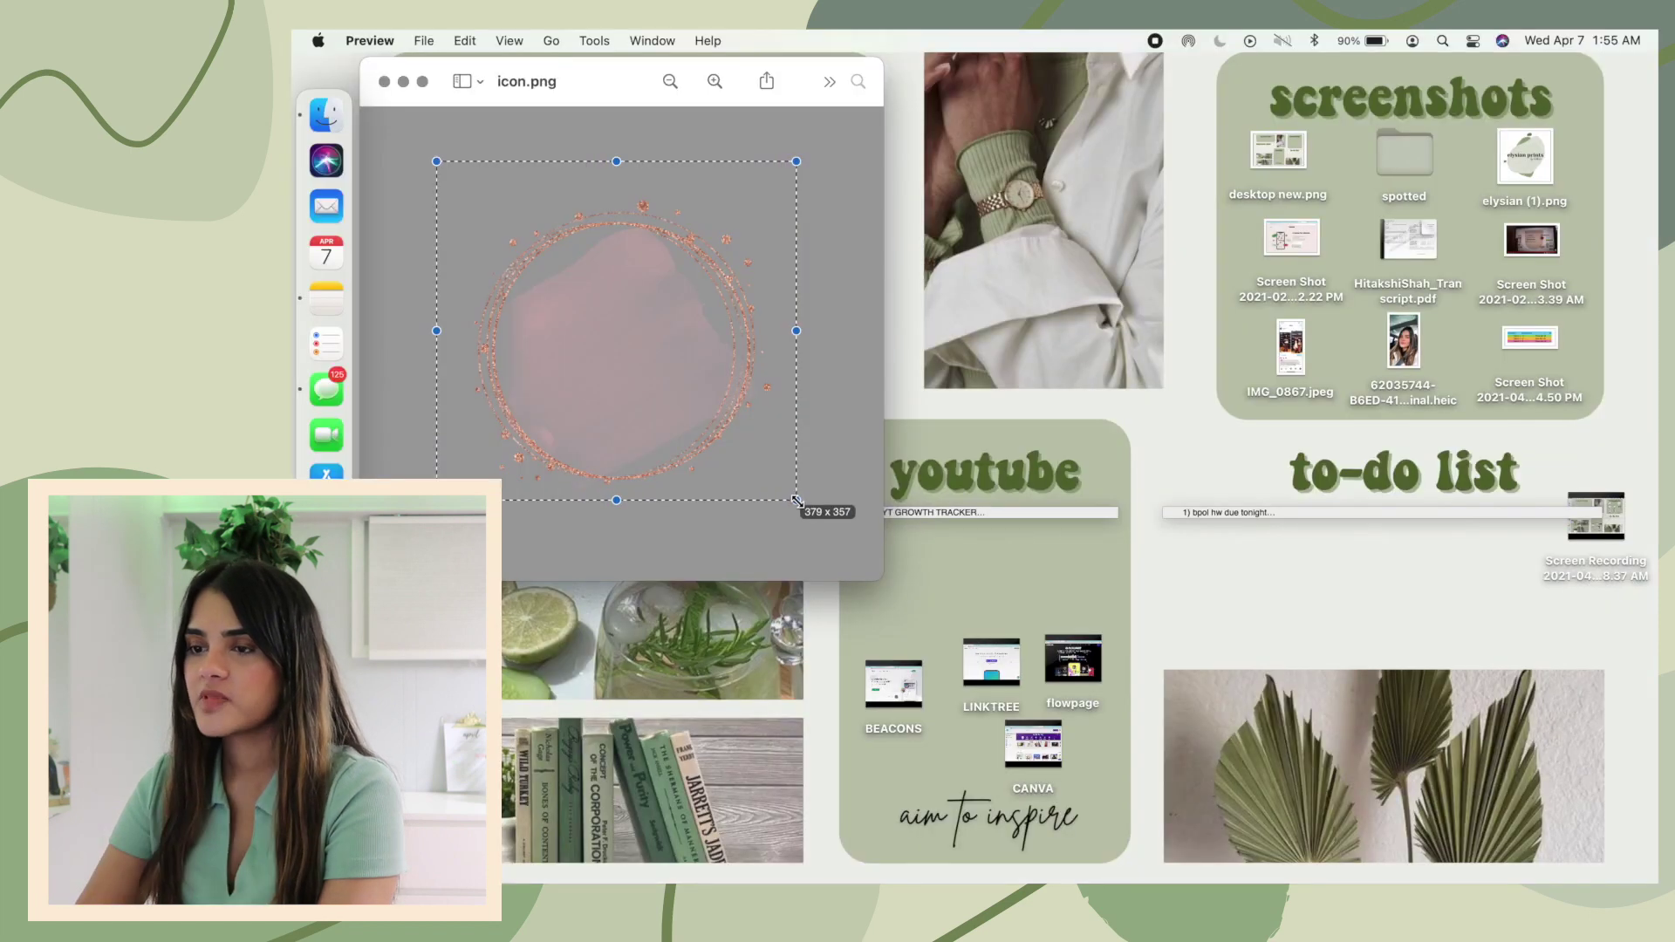
Copy the circle artwork from icon.png in Preview and set it as the custom icon of the BPOL&STRAT desktop shortcut.
drag(793, 502, 801, 511)
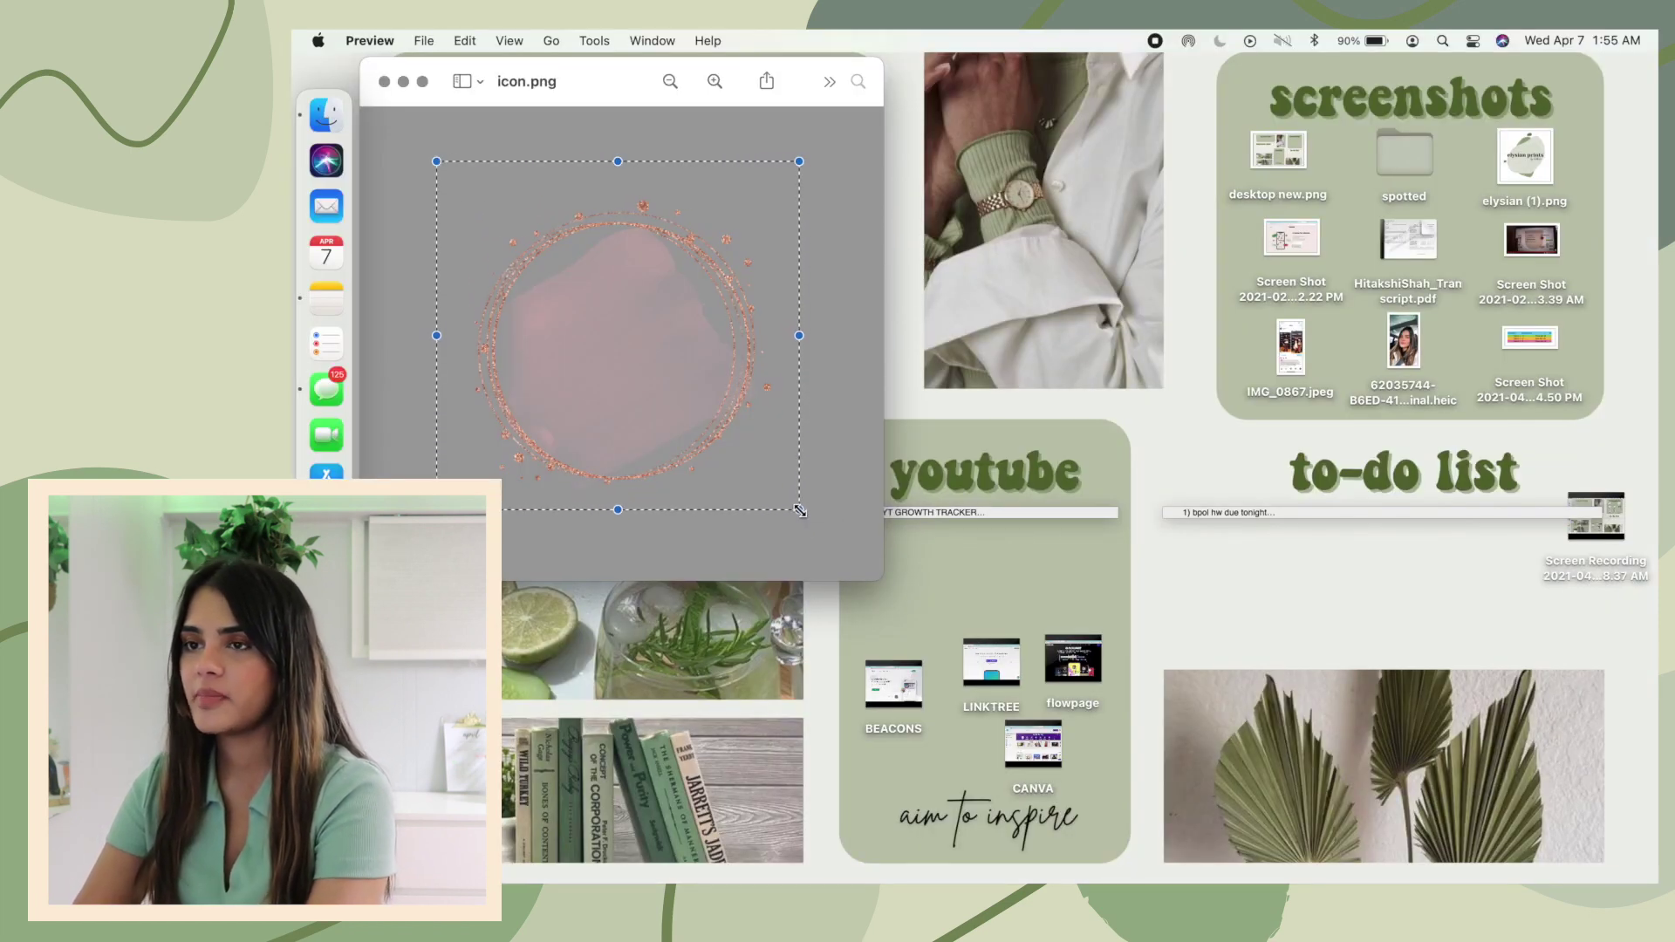
key(super+q)
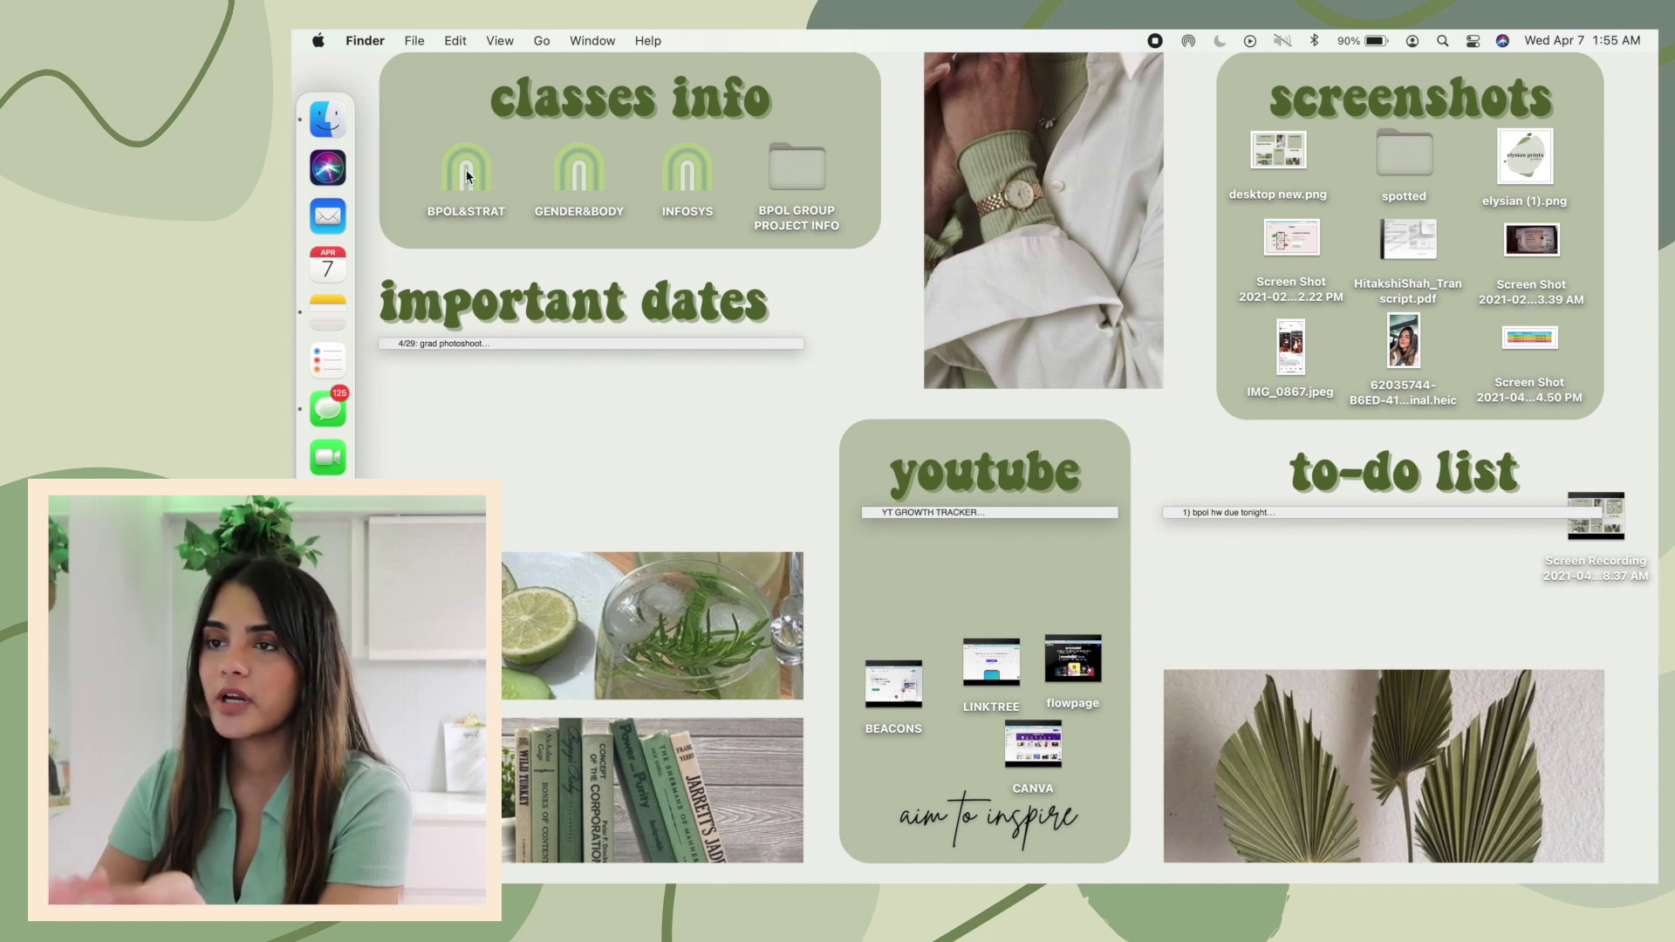
click(482, 170)
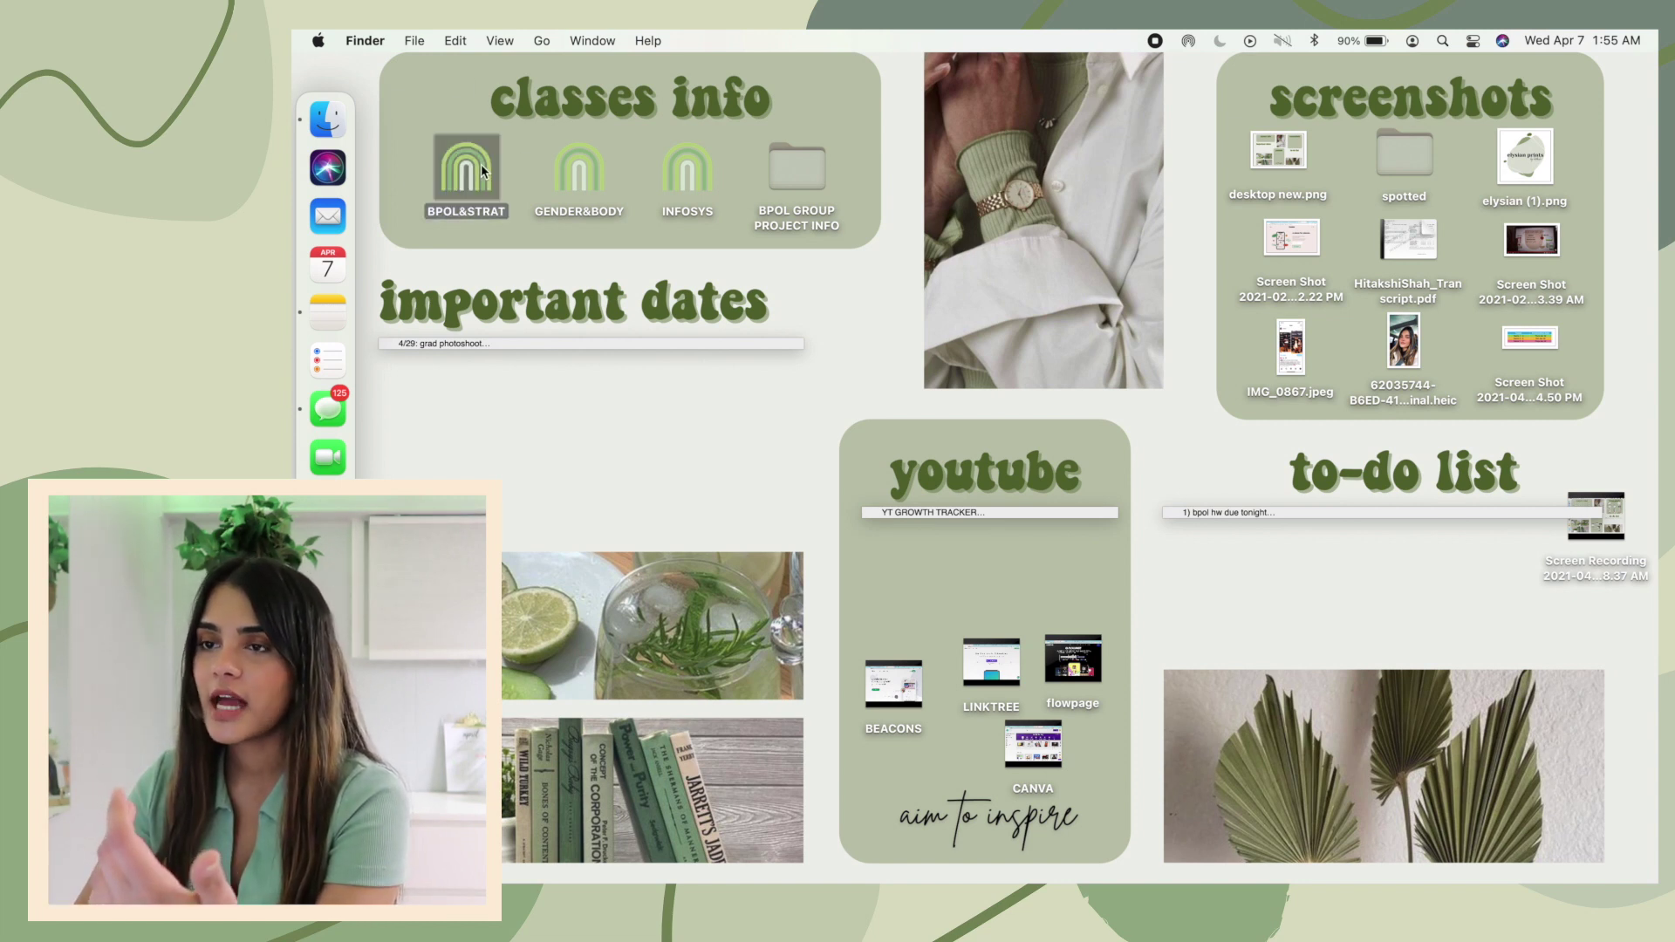
right_click(482, 170)
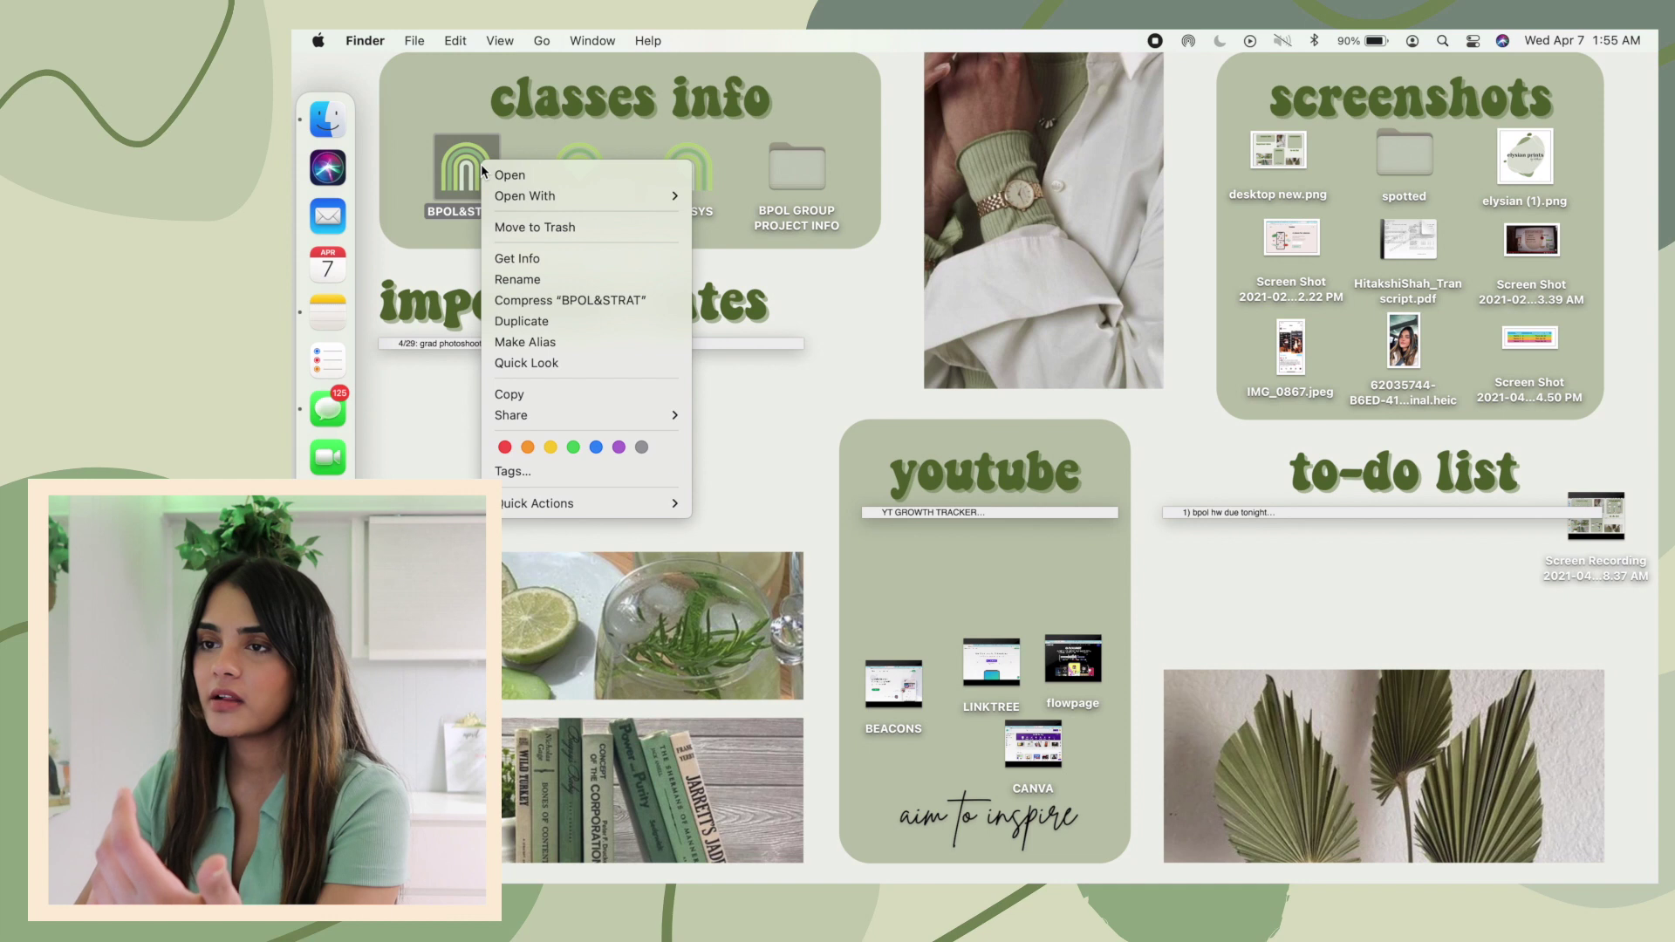
click(535, 255)
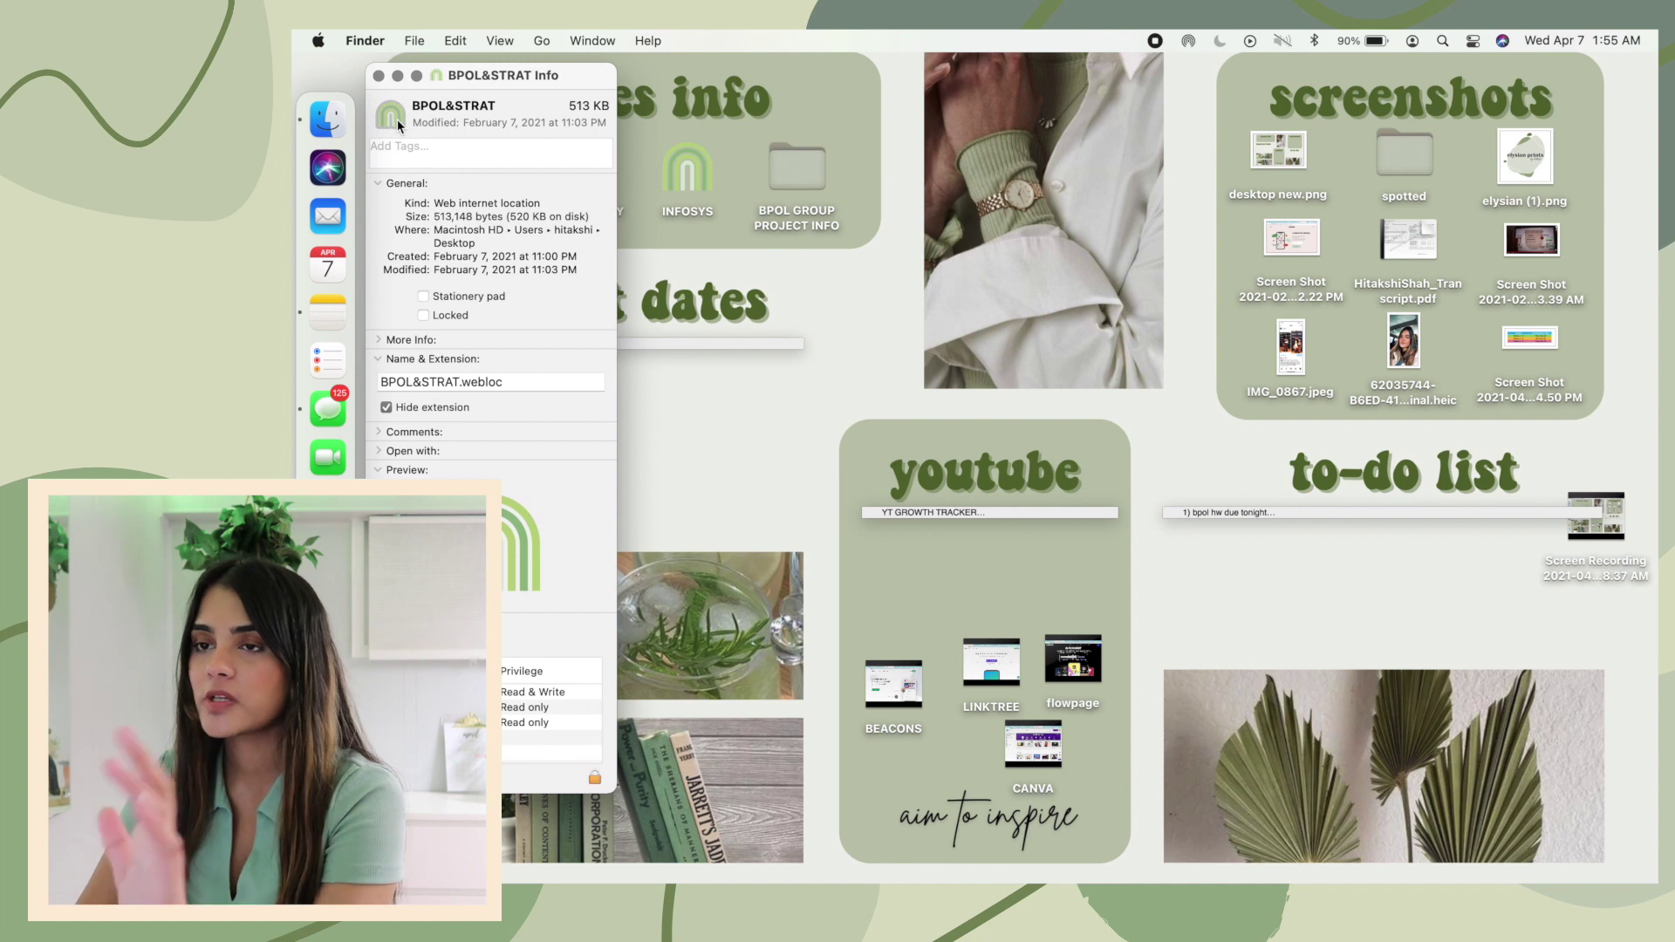
key(super+v)
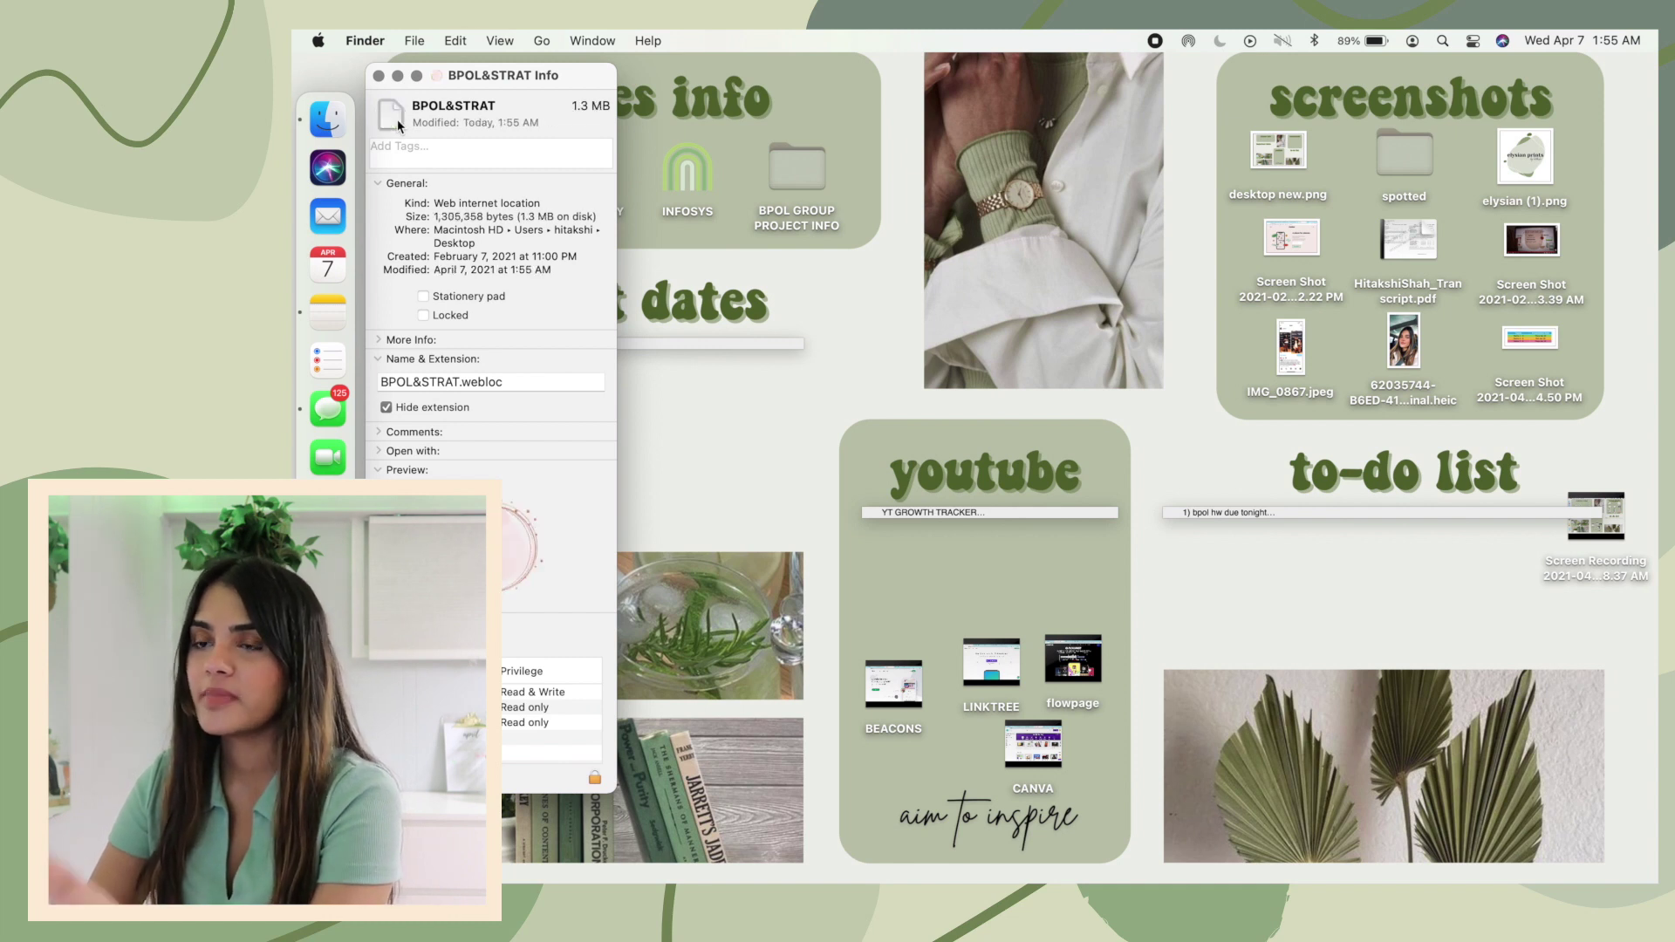
click(378, 75)
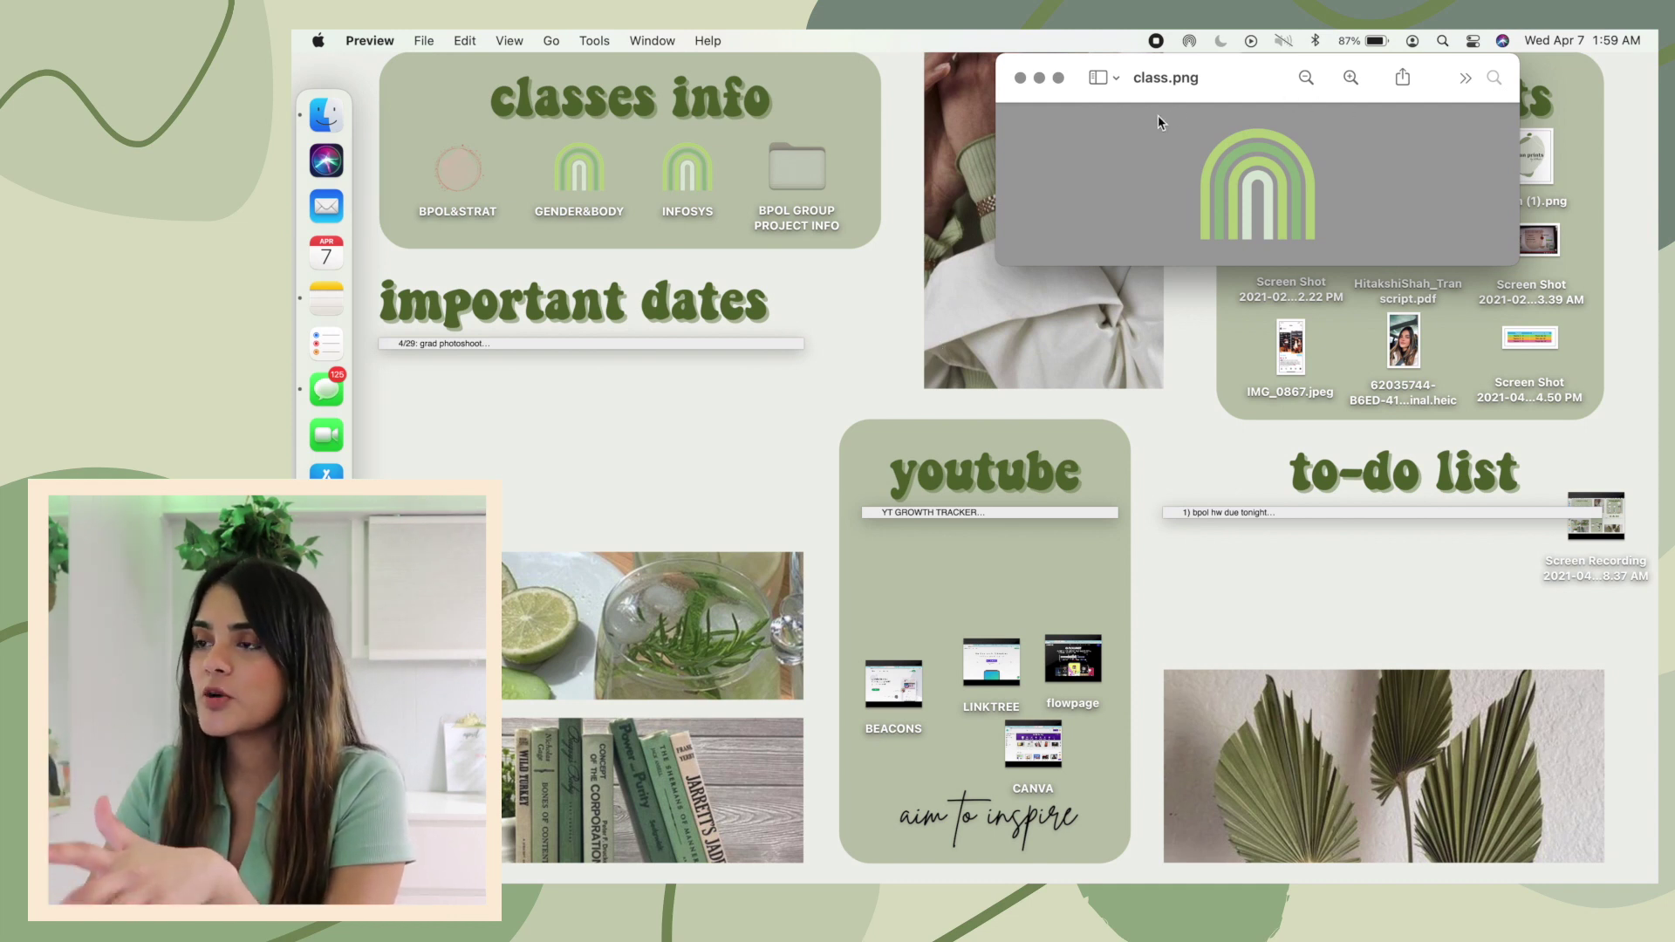
Tile the Canva browser window and the class.png preview side by side in split view, and shift the divider between them.
drag(1186, 83, 981, 185)
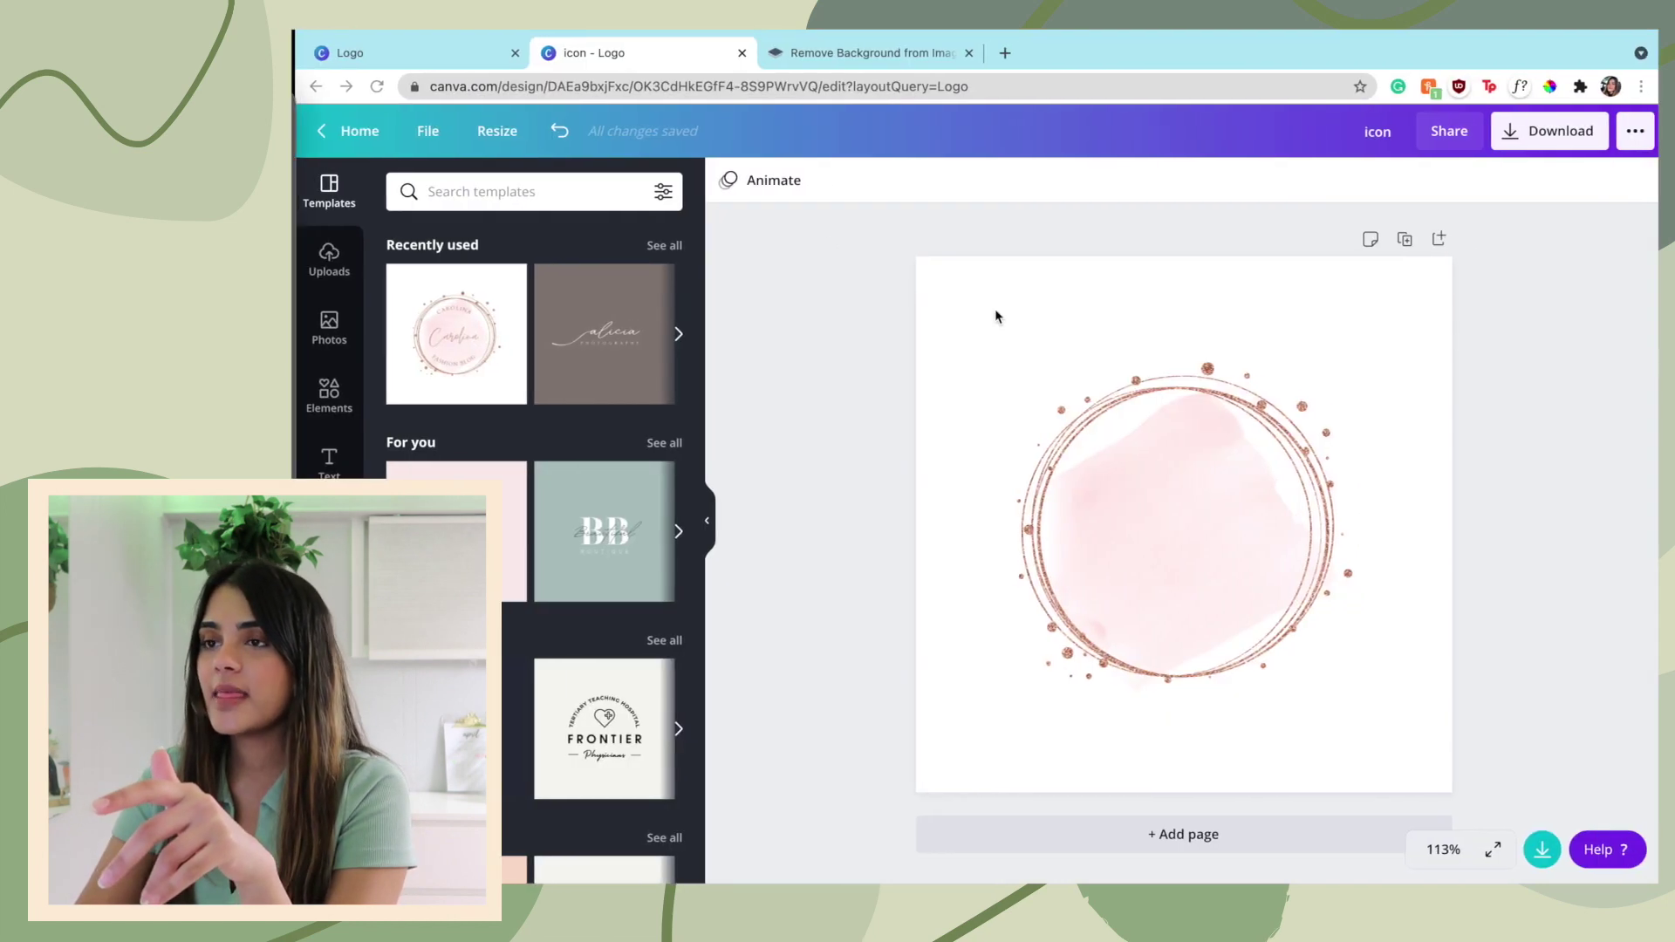
mouse_move(541, 332)
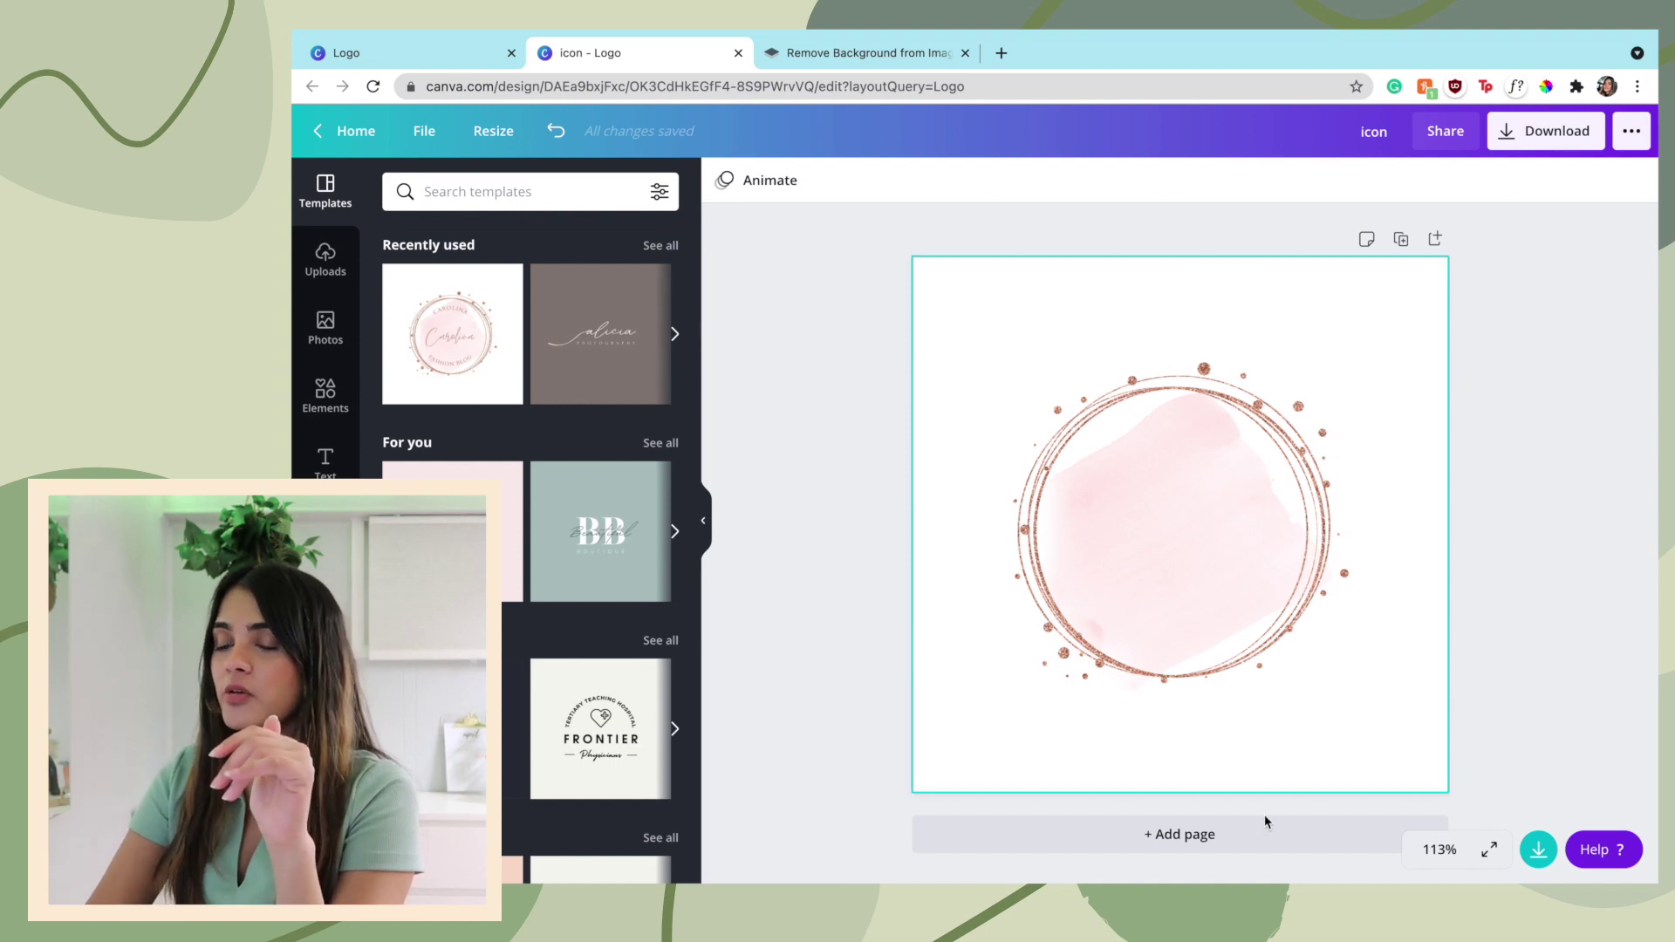
mouse_move(423, 31)
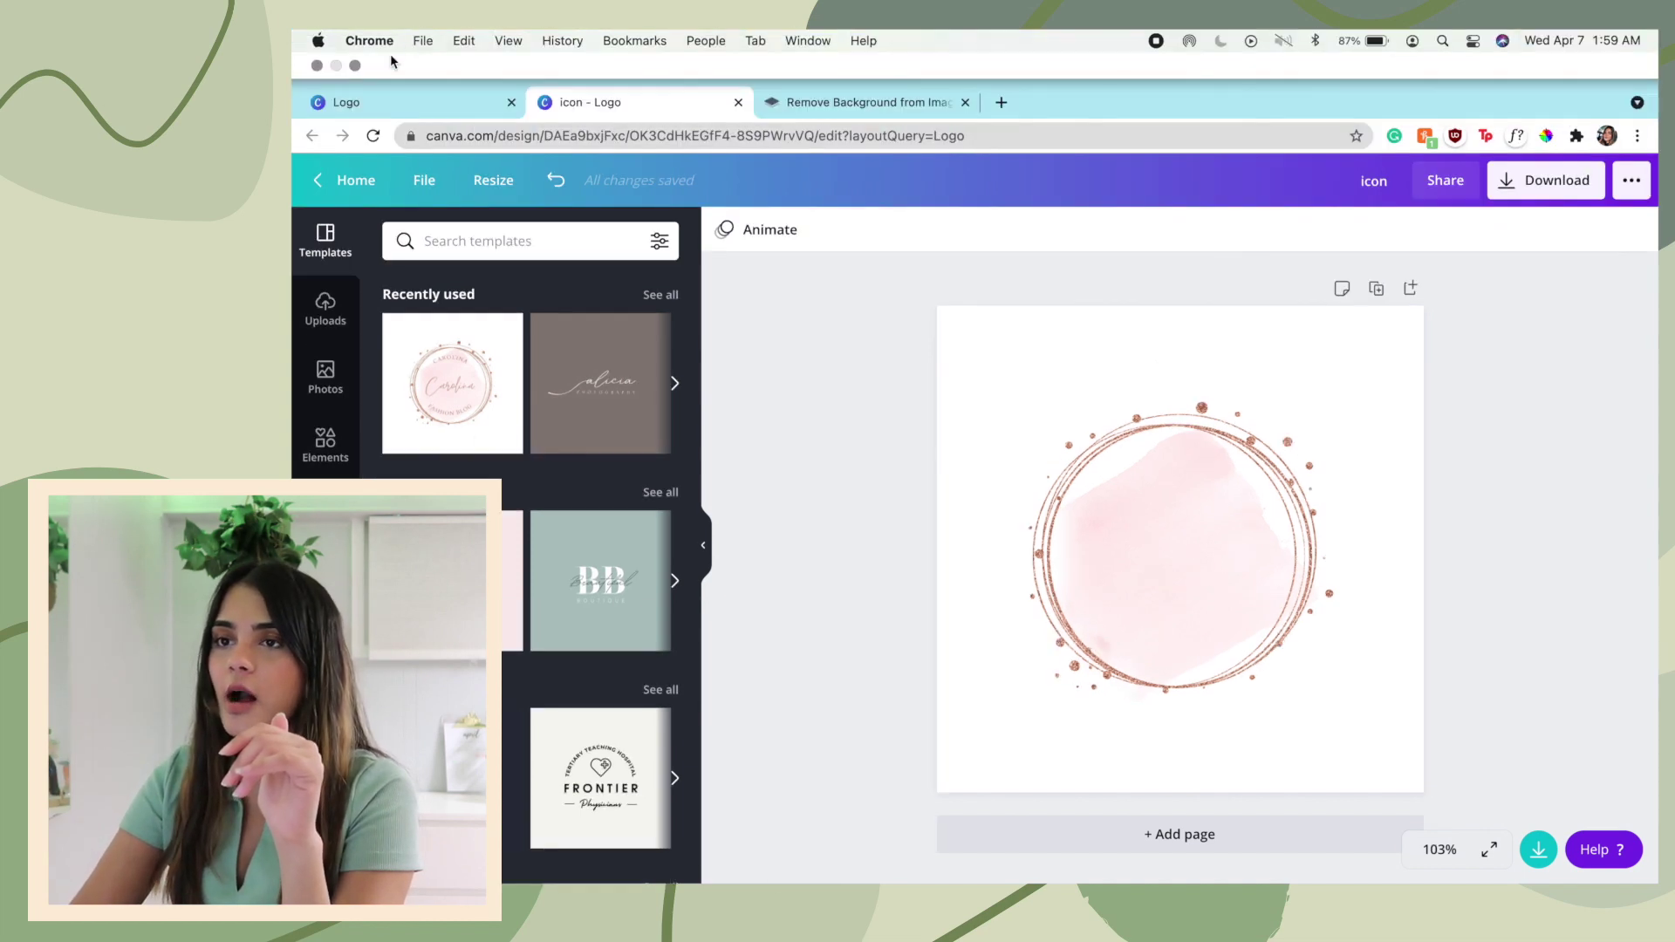
click(355, 67)
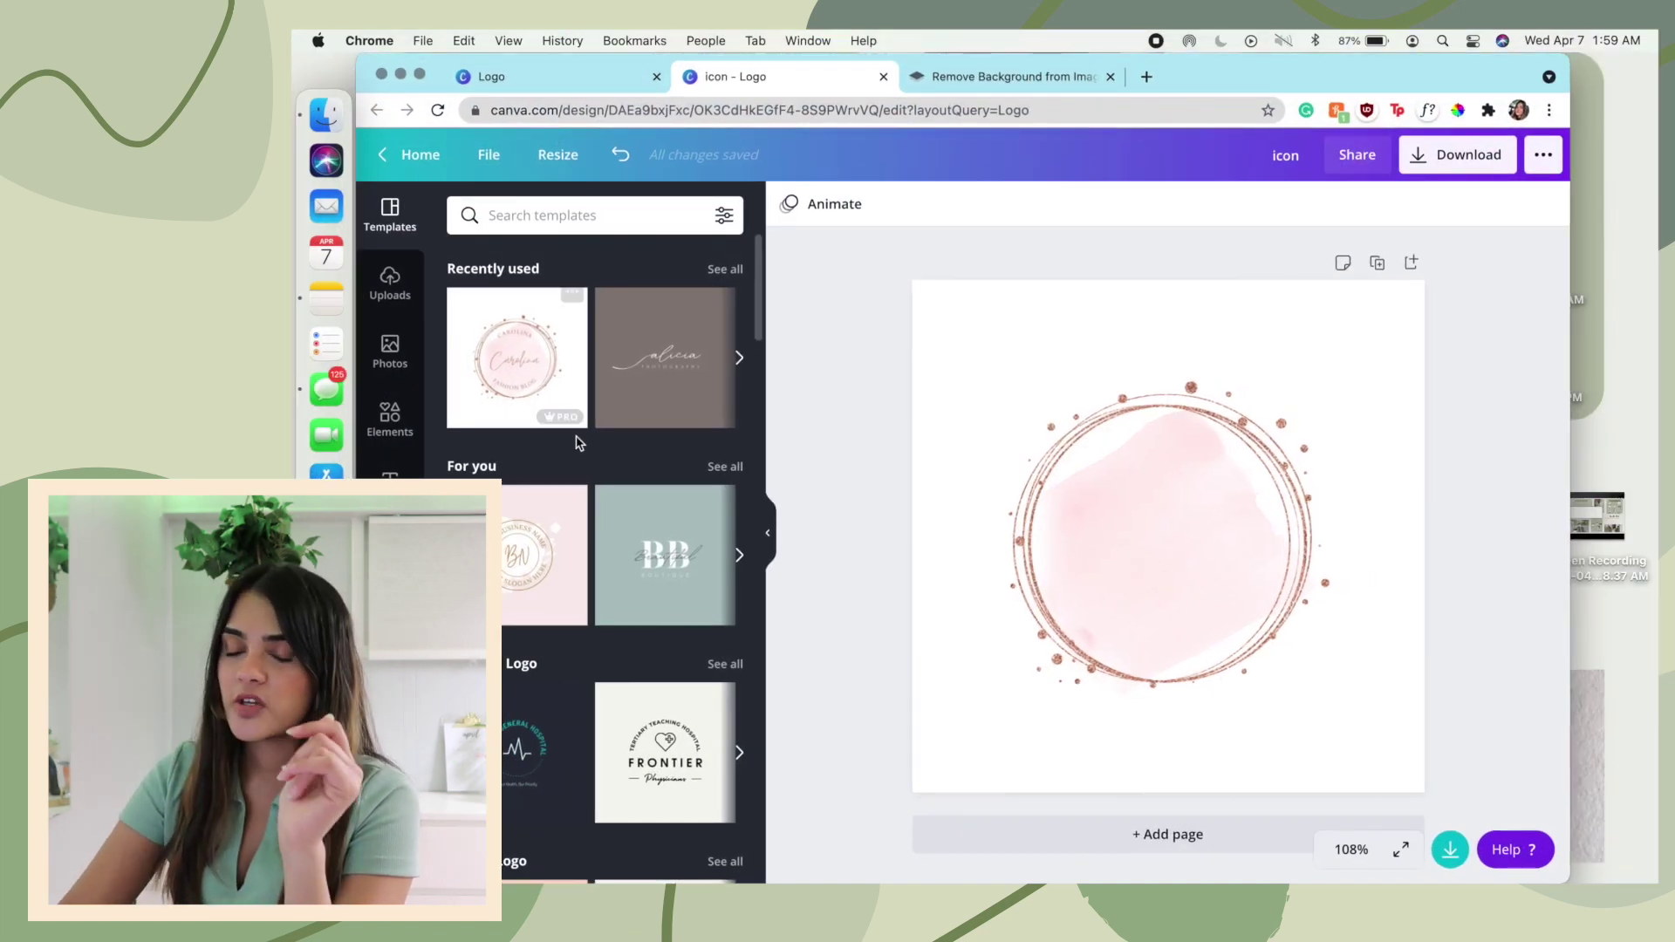
mouse_move(420, 74)
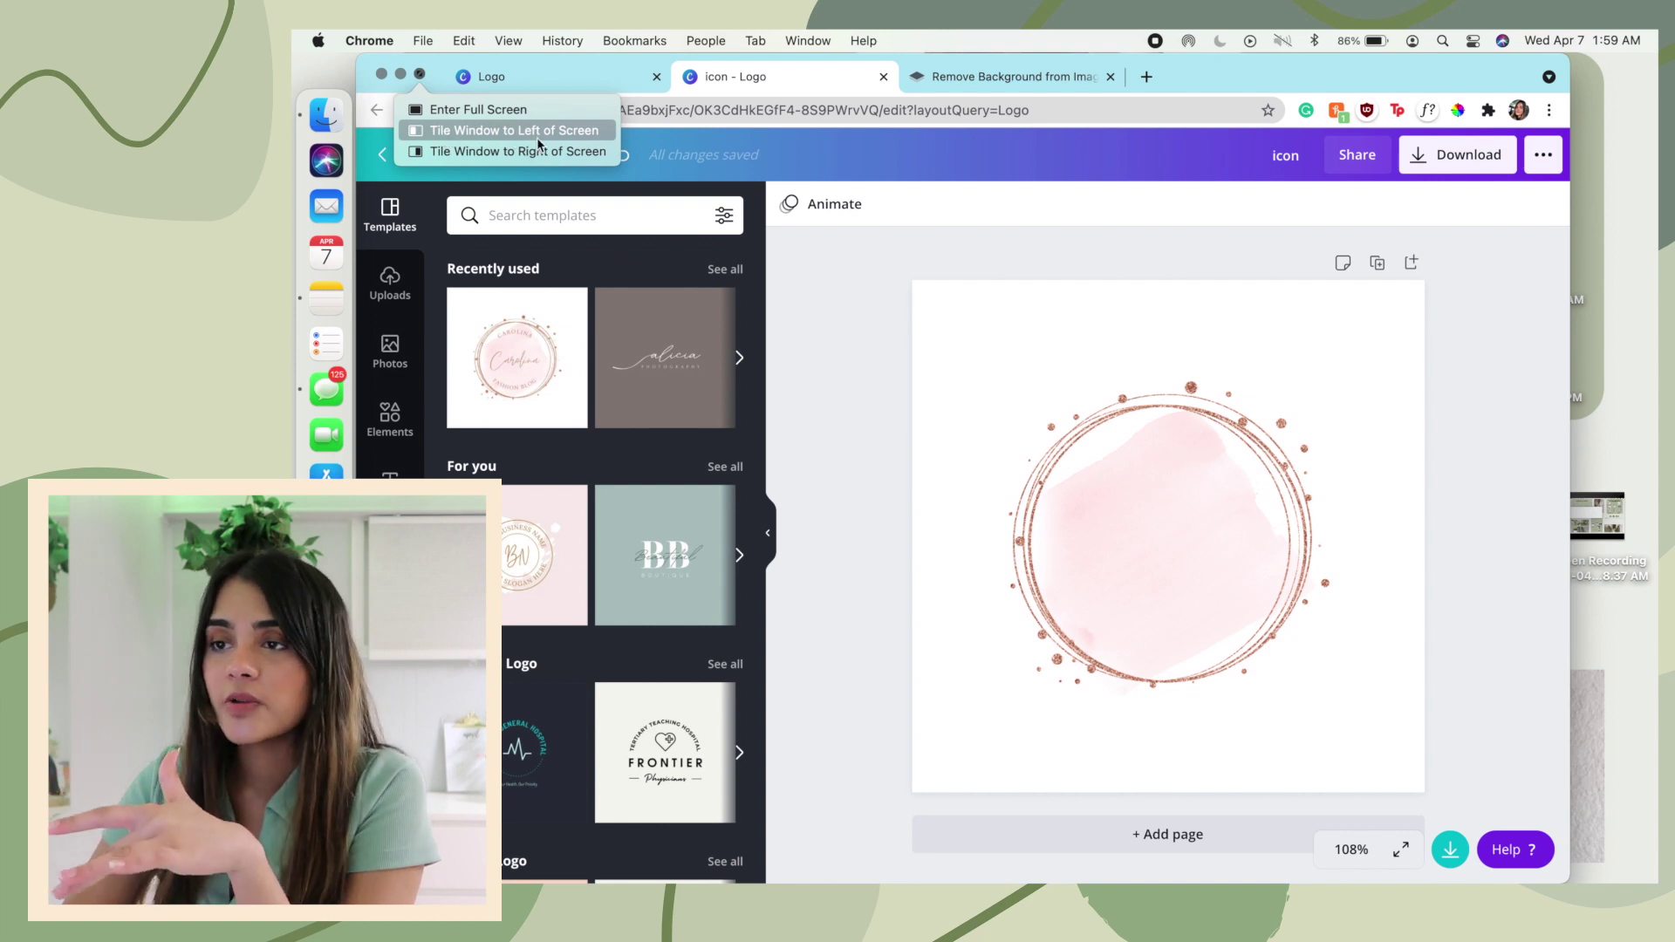
click(446, 129)
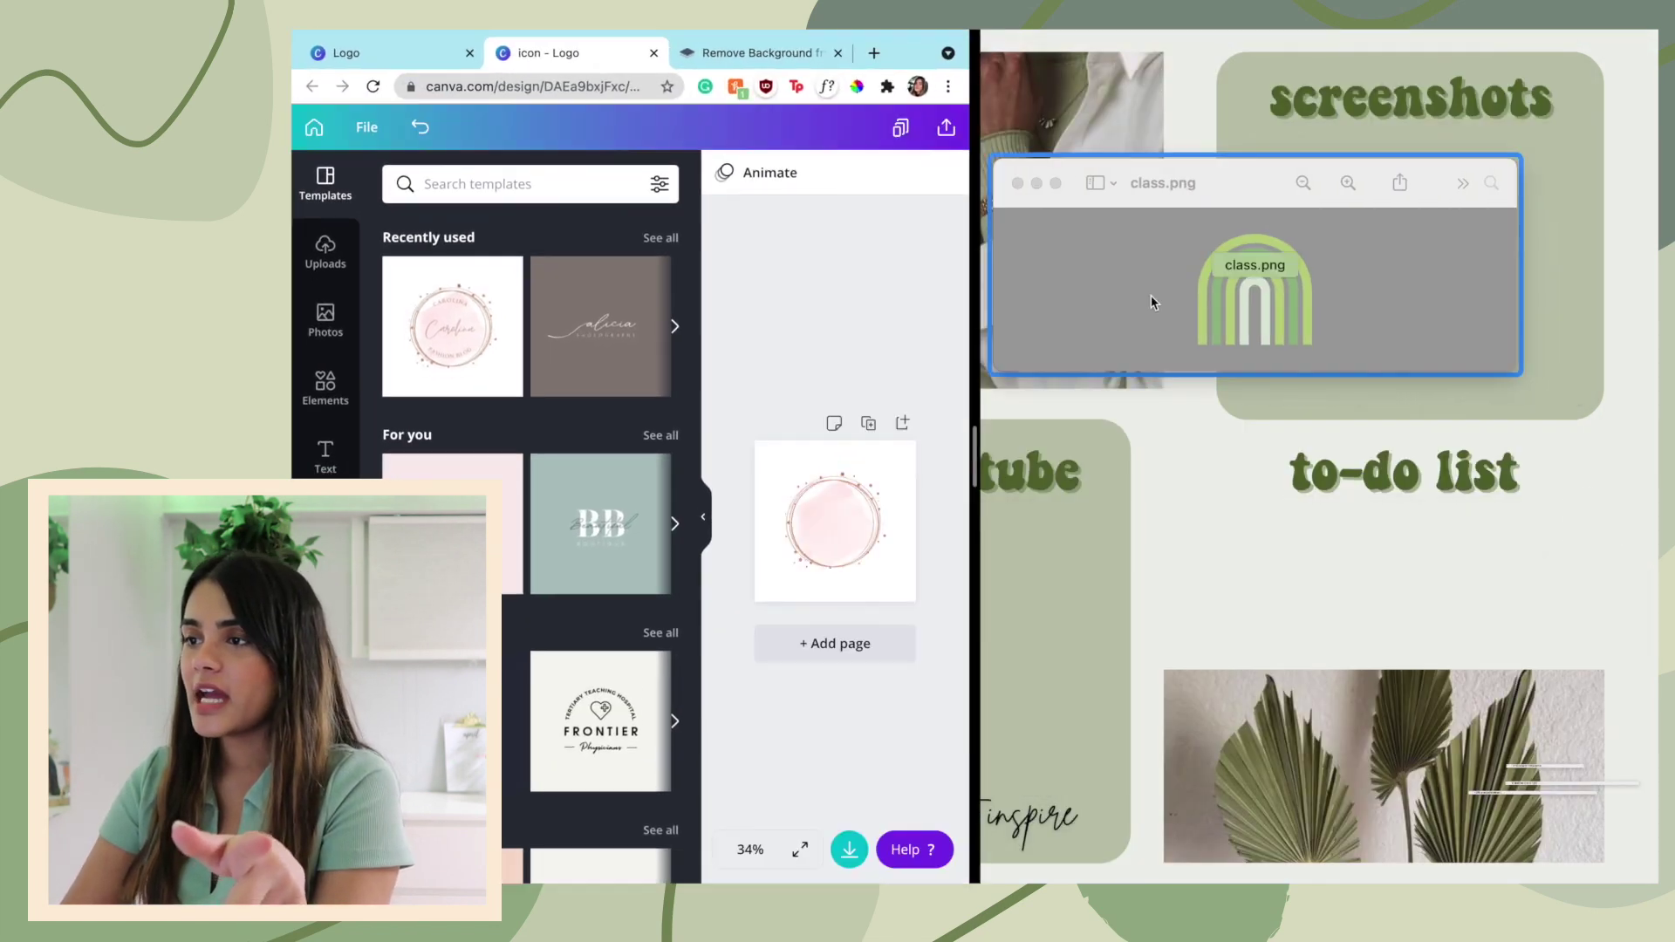
click(1168, 276)
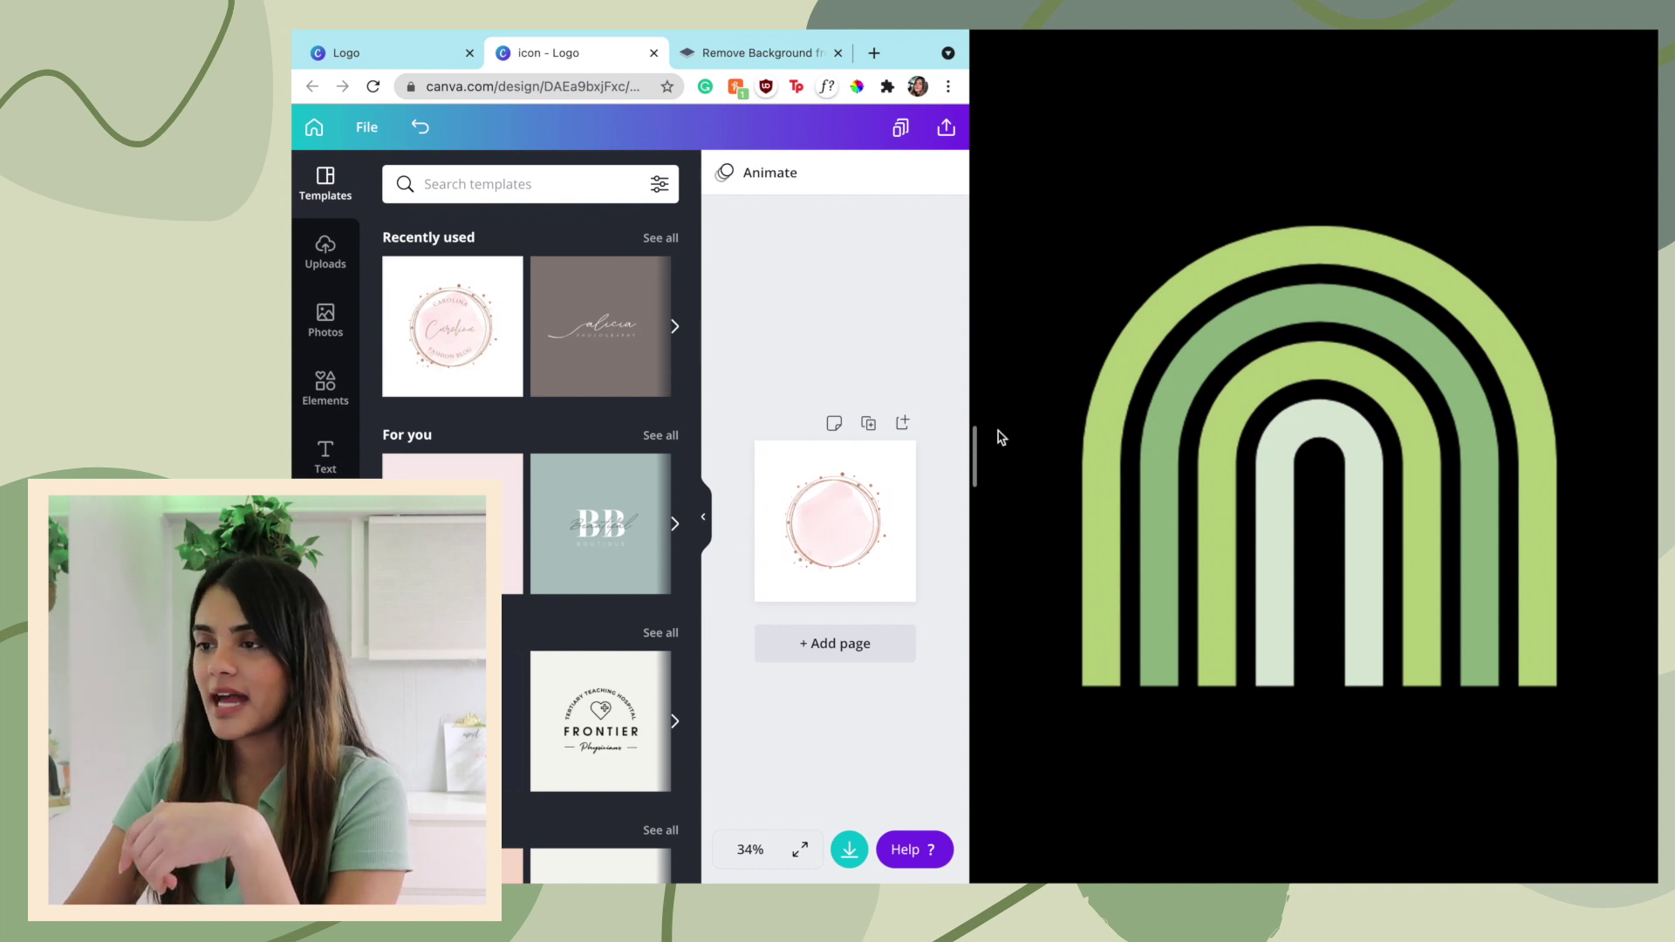
drag(975, 448, 768, 541)
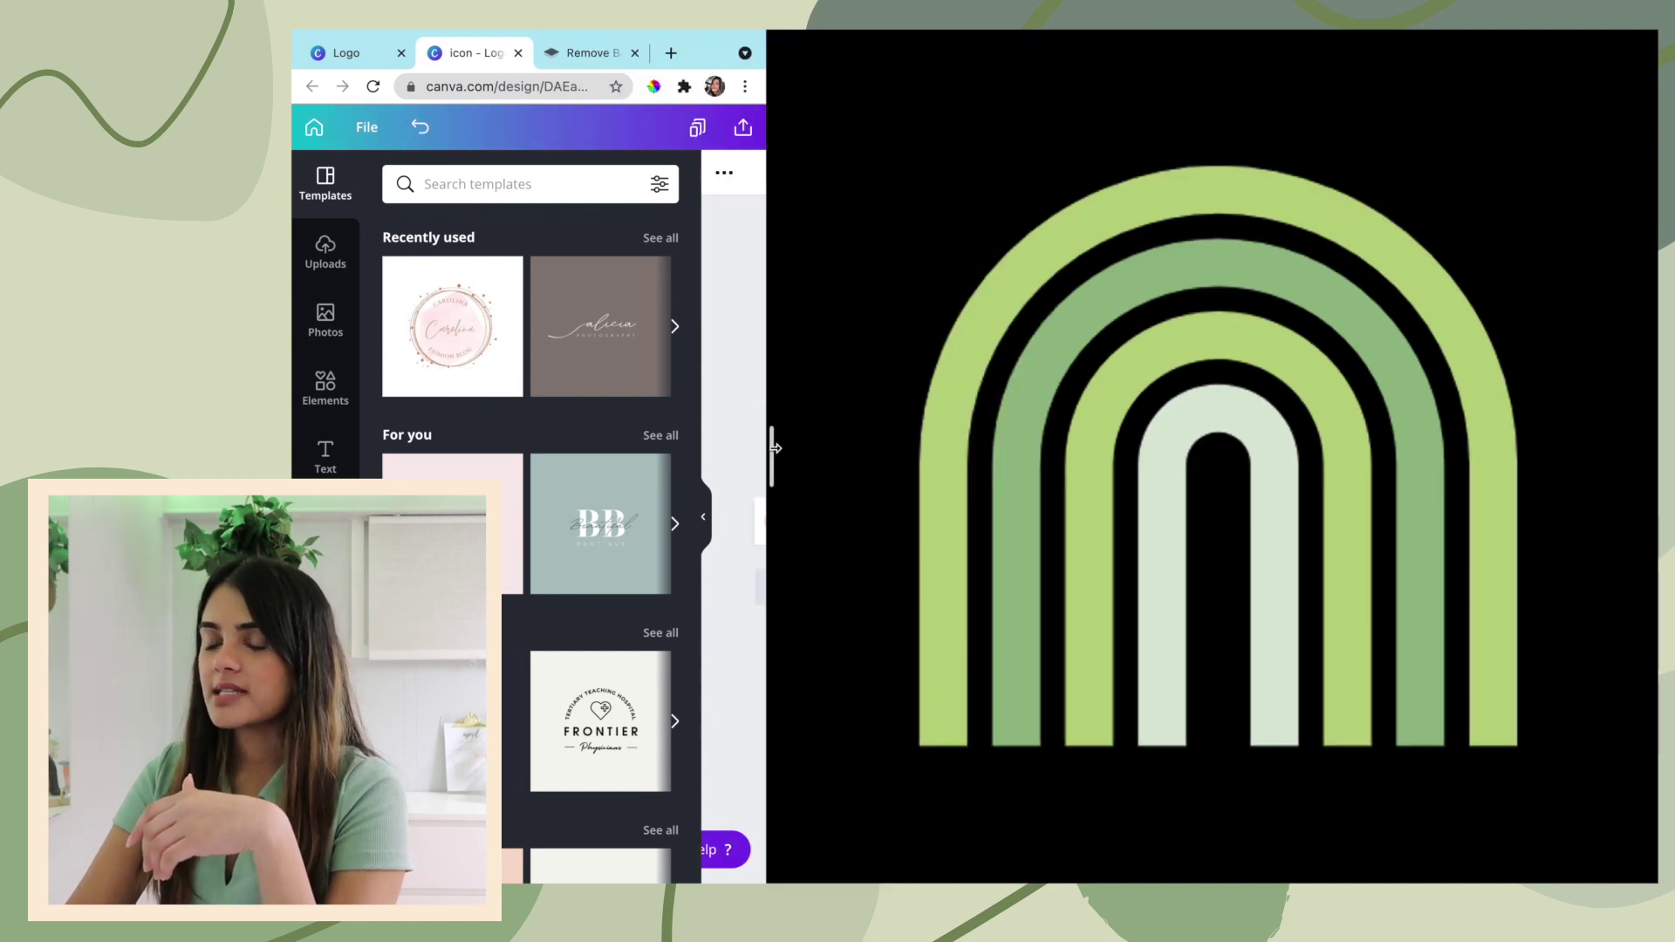
drag(769, 454, 1291, 413)
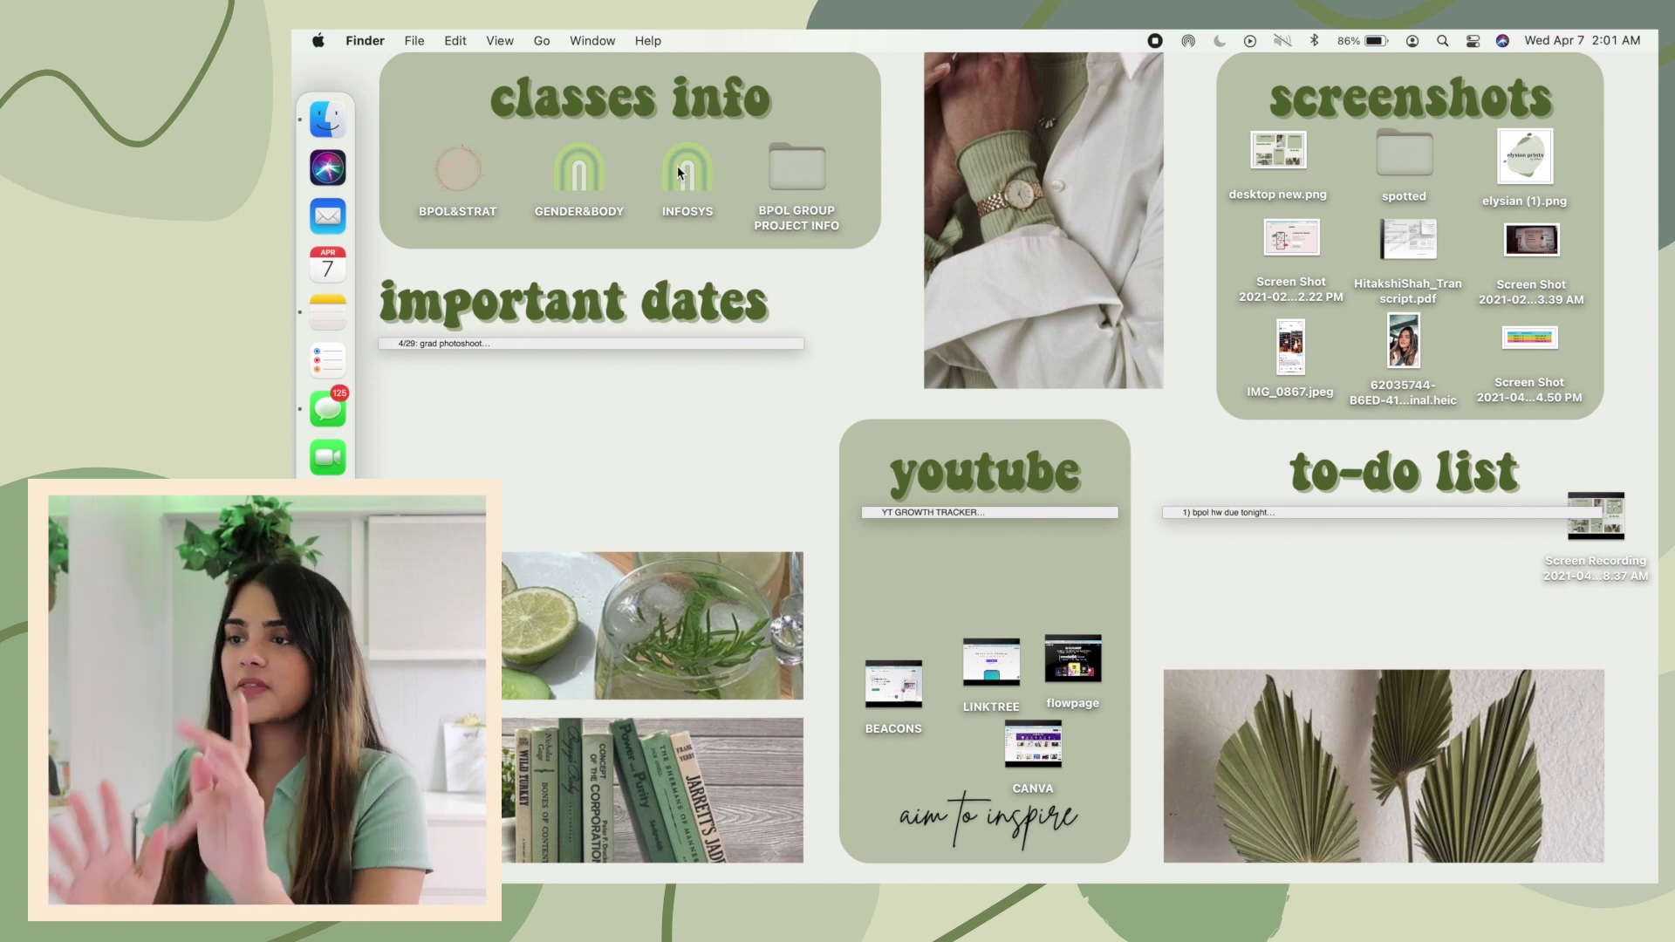
Take the browser out of full screen, create a desktop shortcut to the "icon - Logo" design page, and open that shortcut.
key(ctrl+Right)
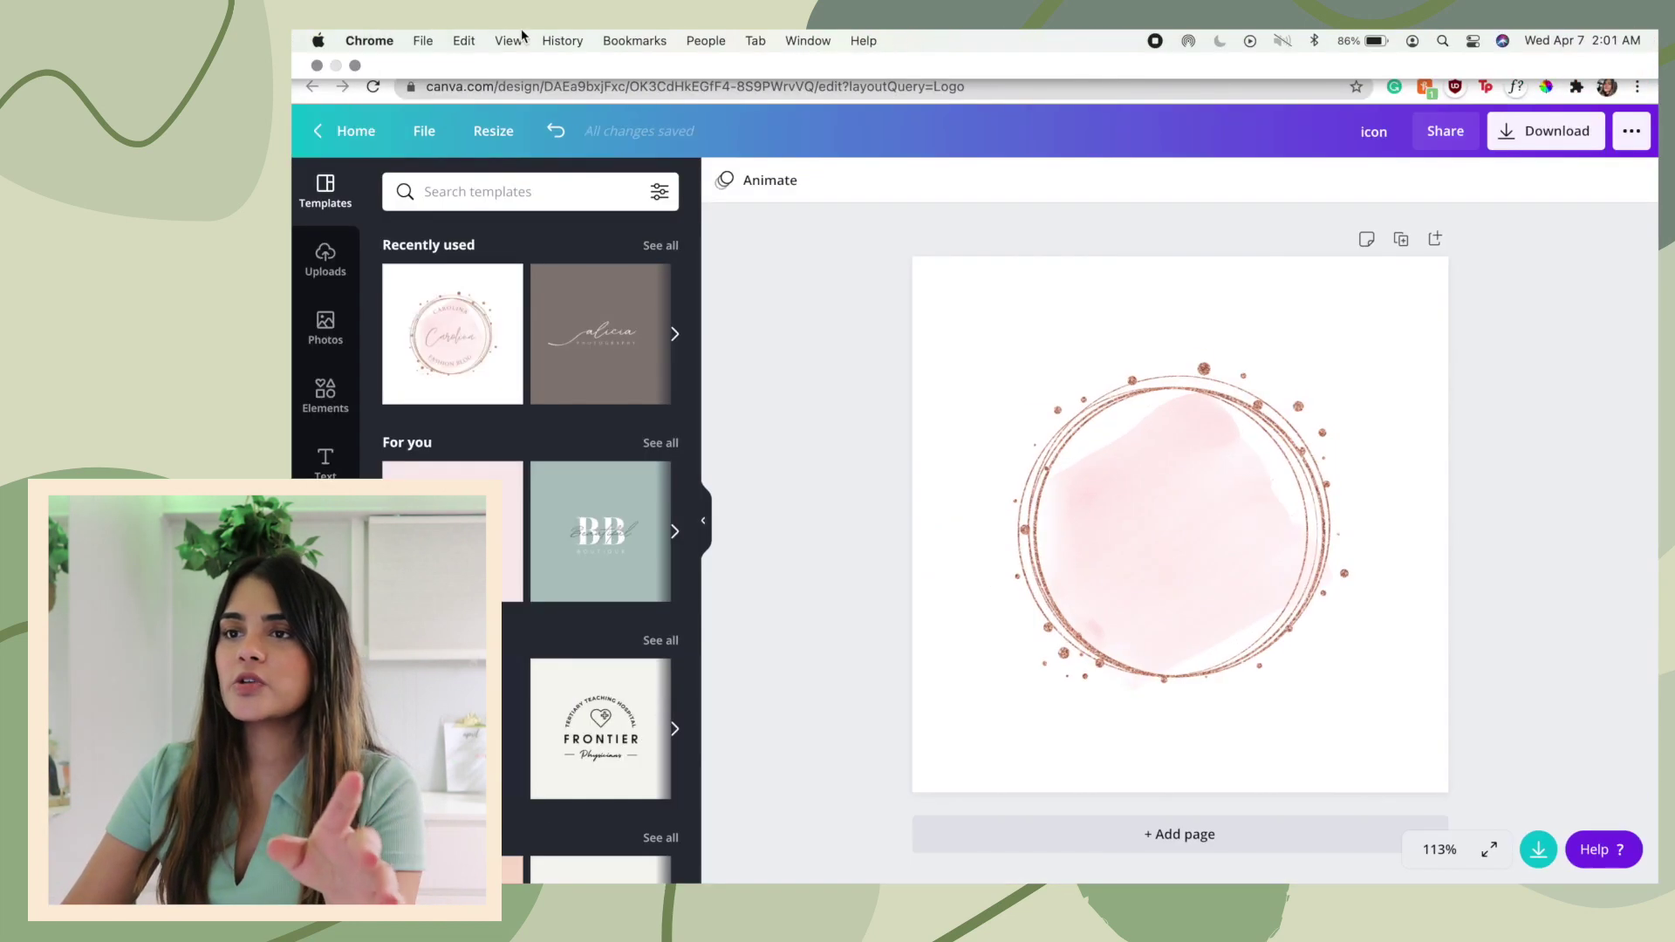
click(356, 66)
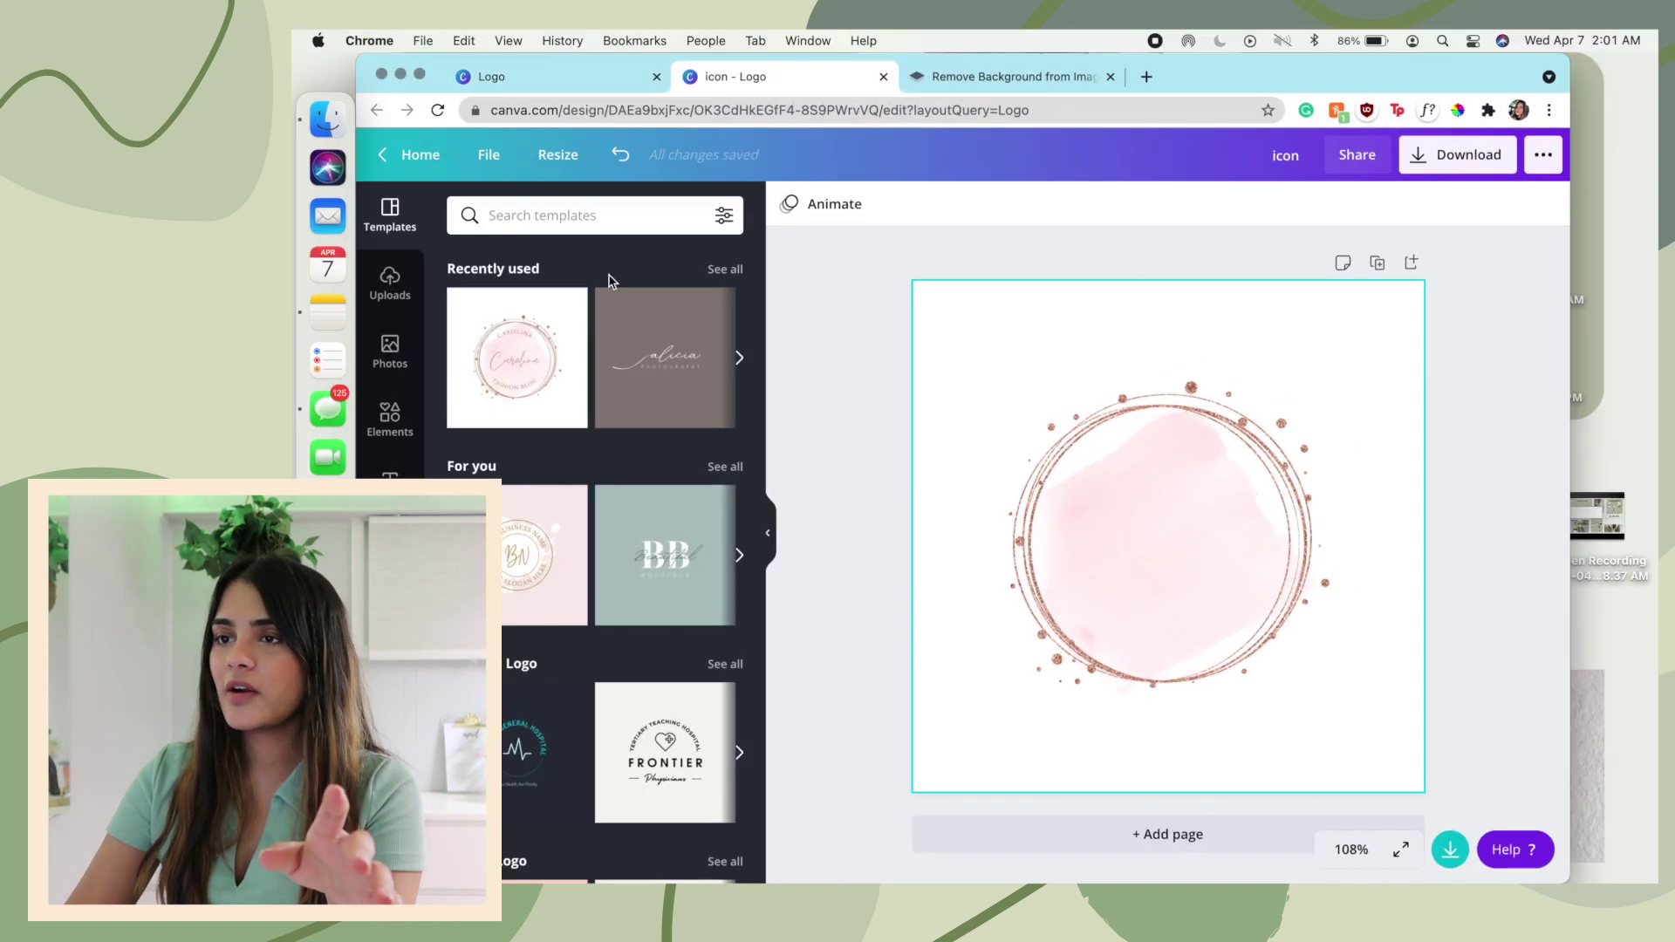
drag(1224, 80, 1312, 80)
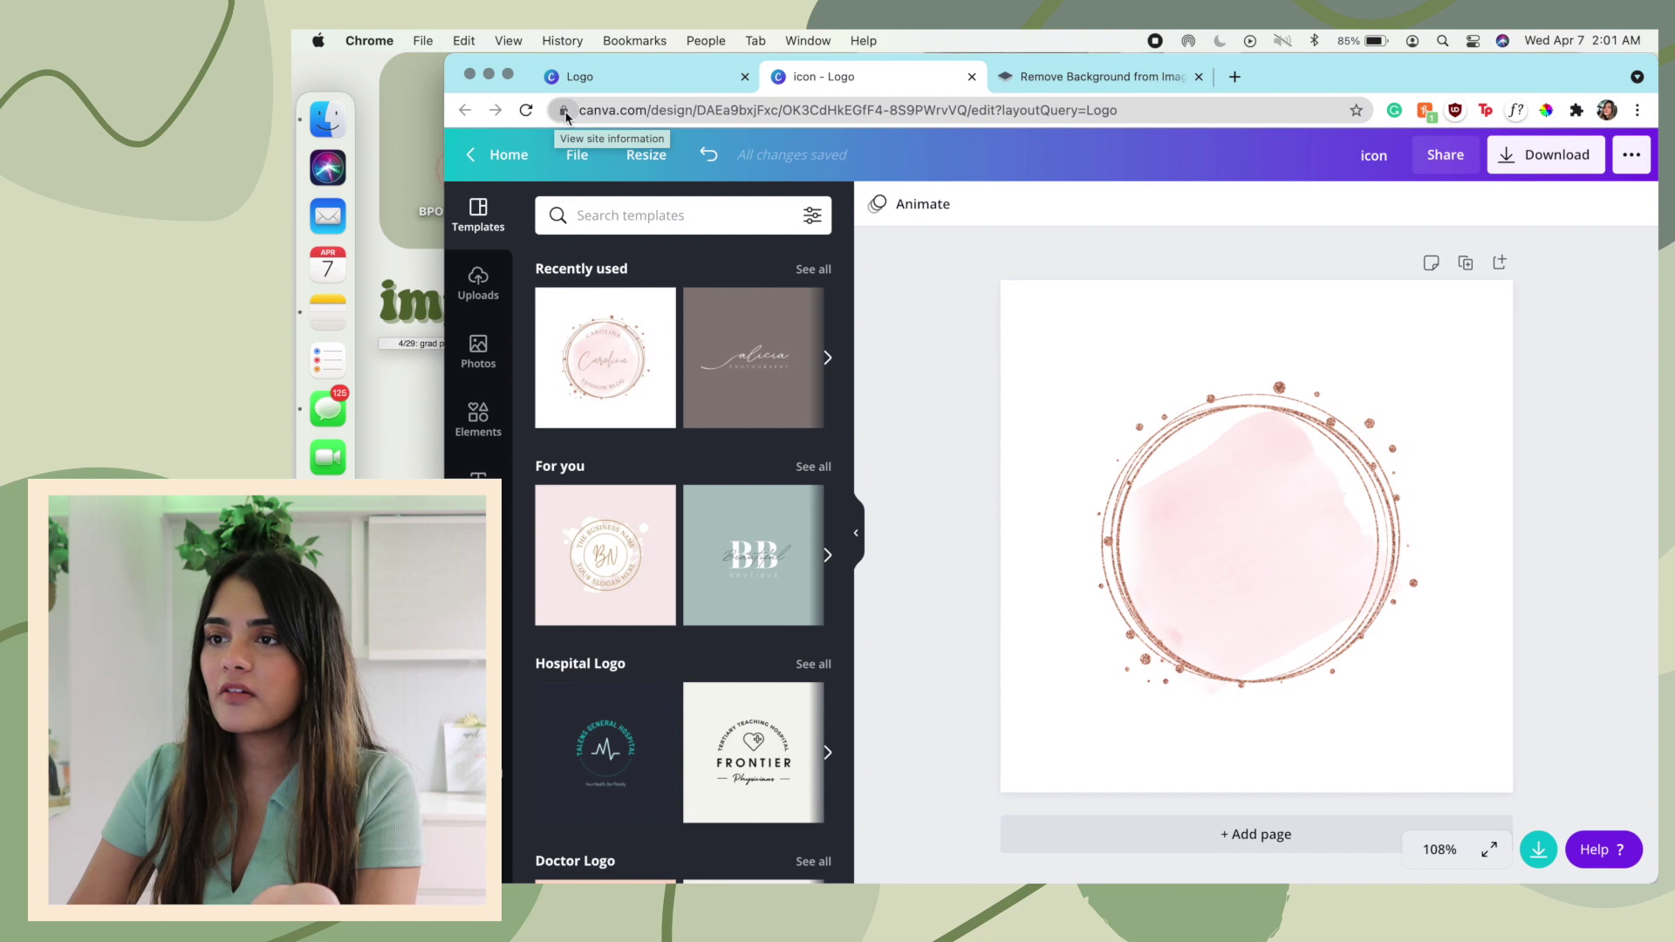
drag(564, 113, 384, 415)
key(super+h)
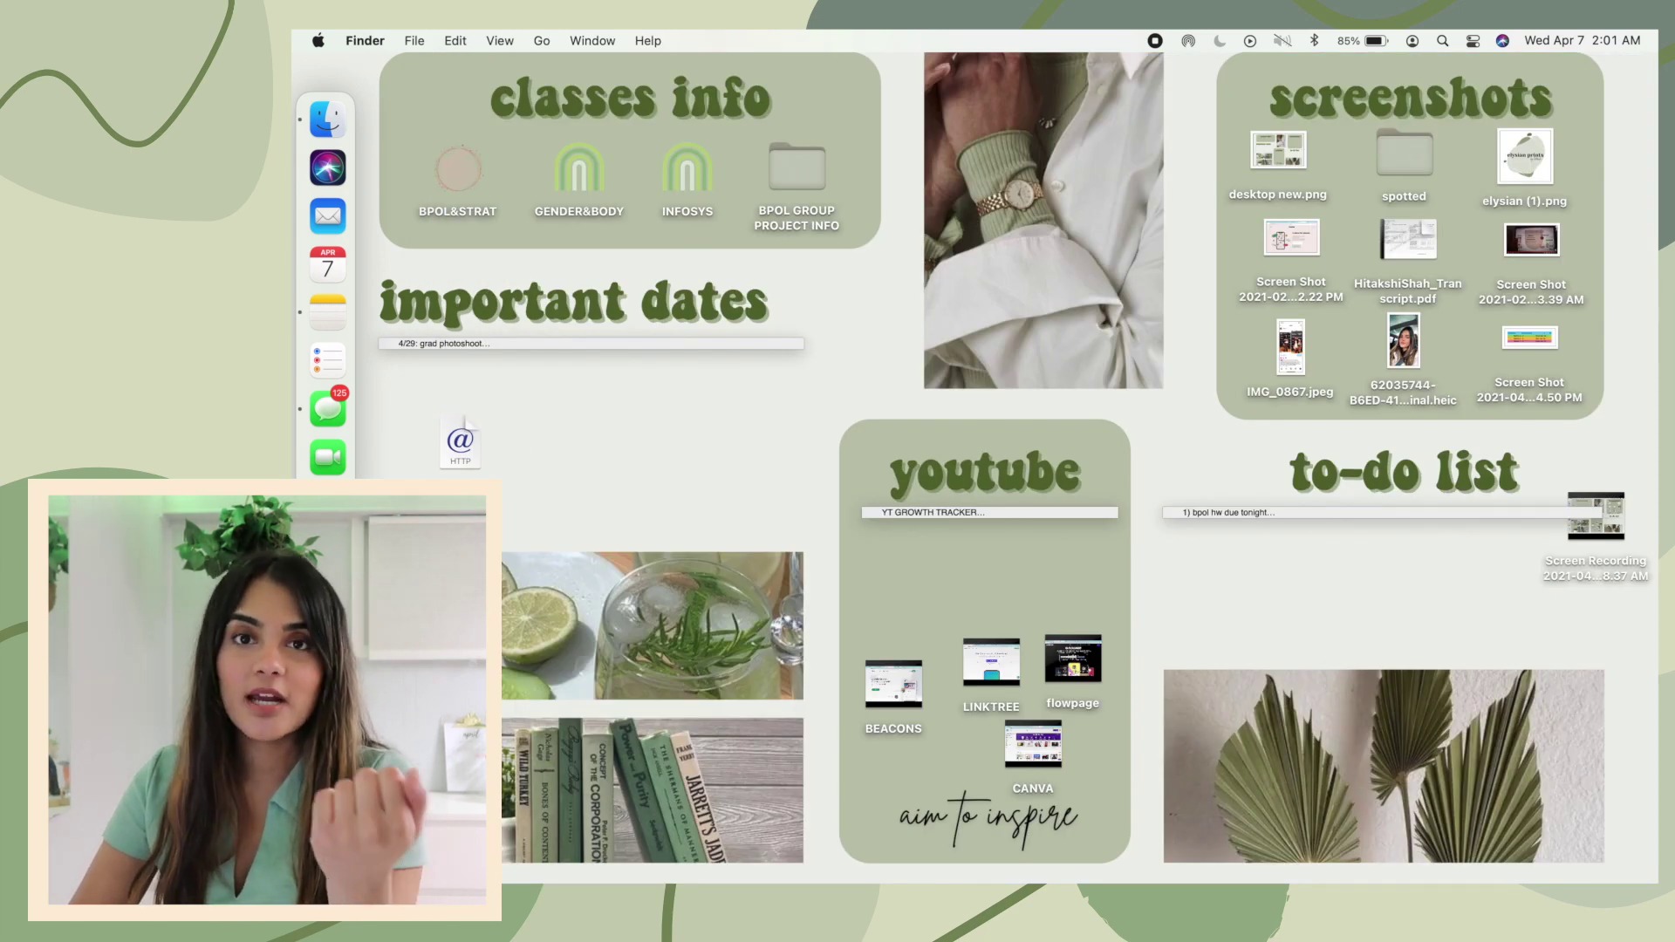
double_click(462, 449)
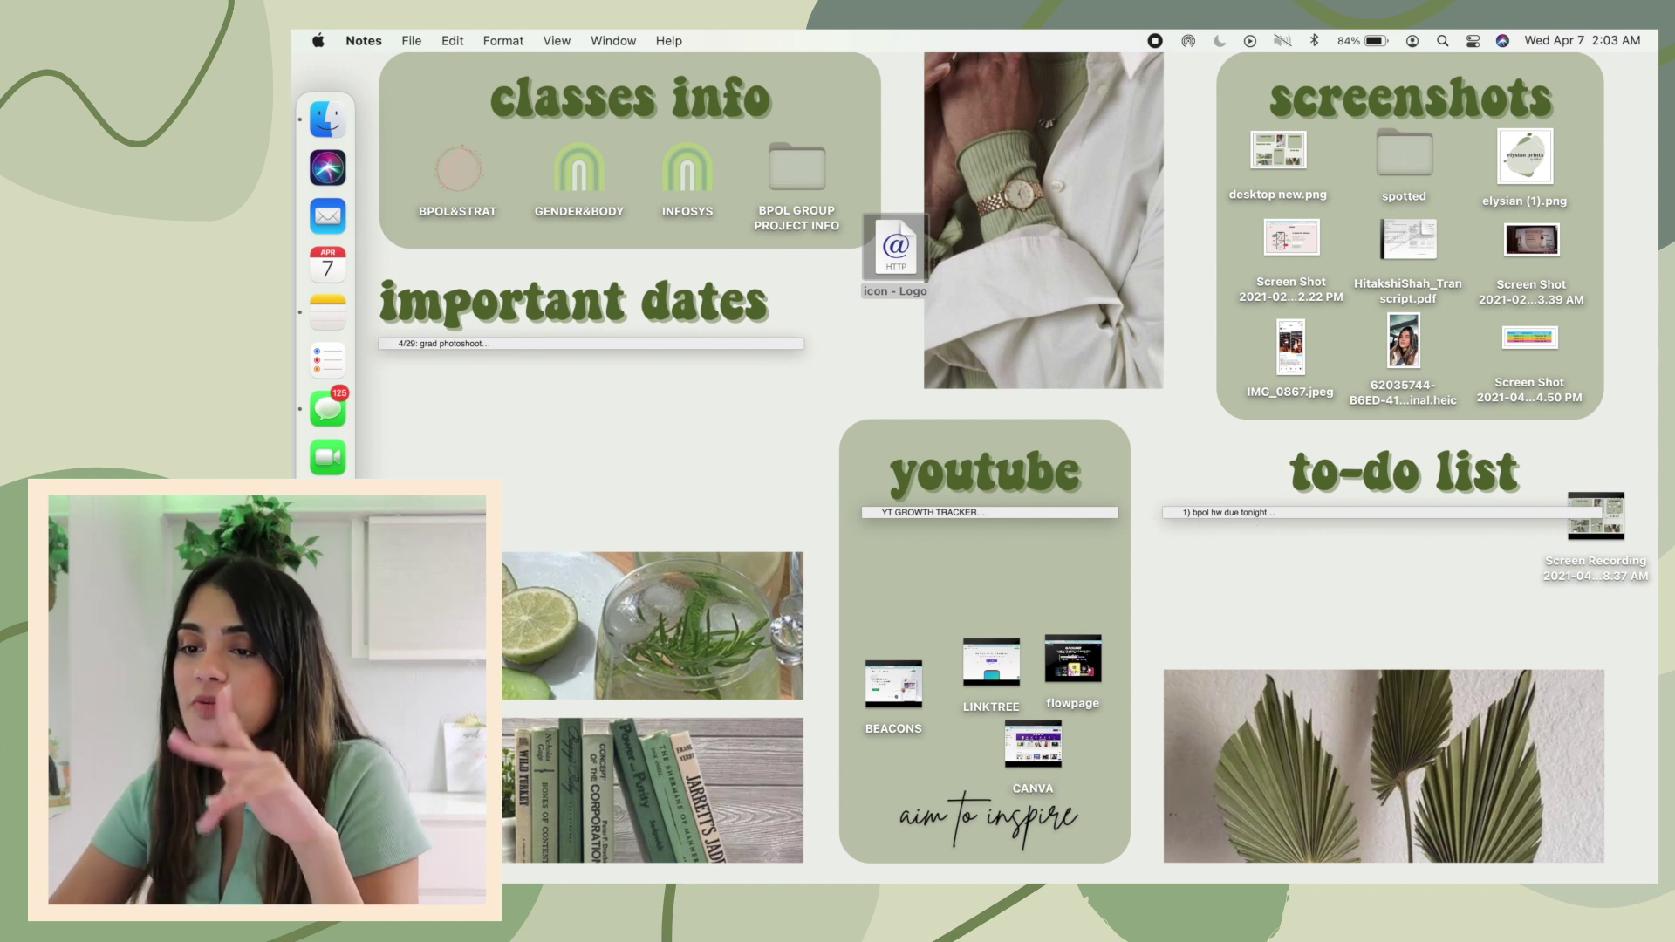
Switch to Stickies, create a new note below the important dates heading, and enlarge it.
click(591, 343)
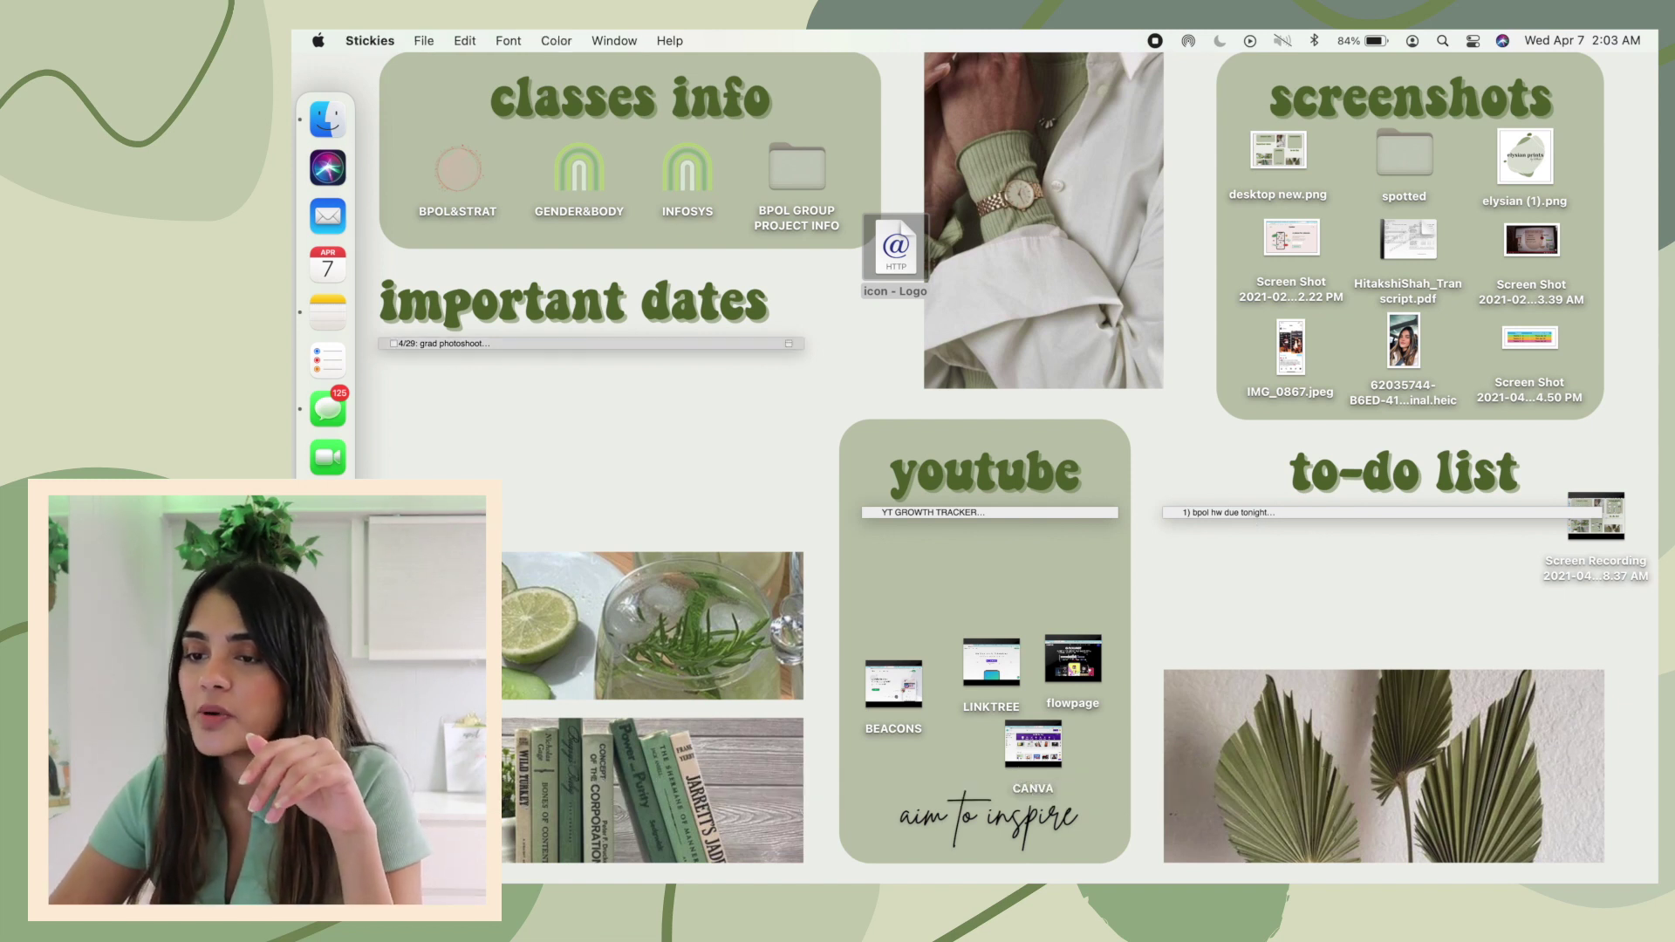
click(424, 41)
click(436, 68)
drag(721, 577, 931, 651)
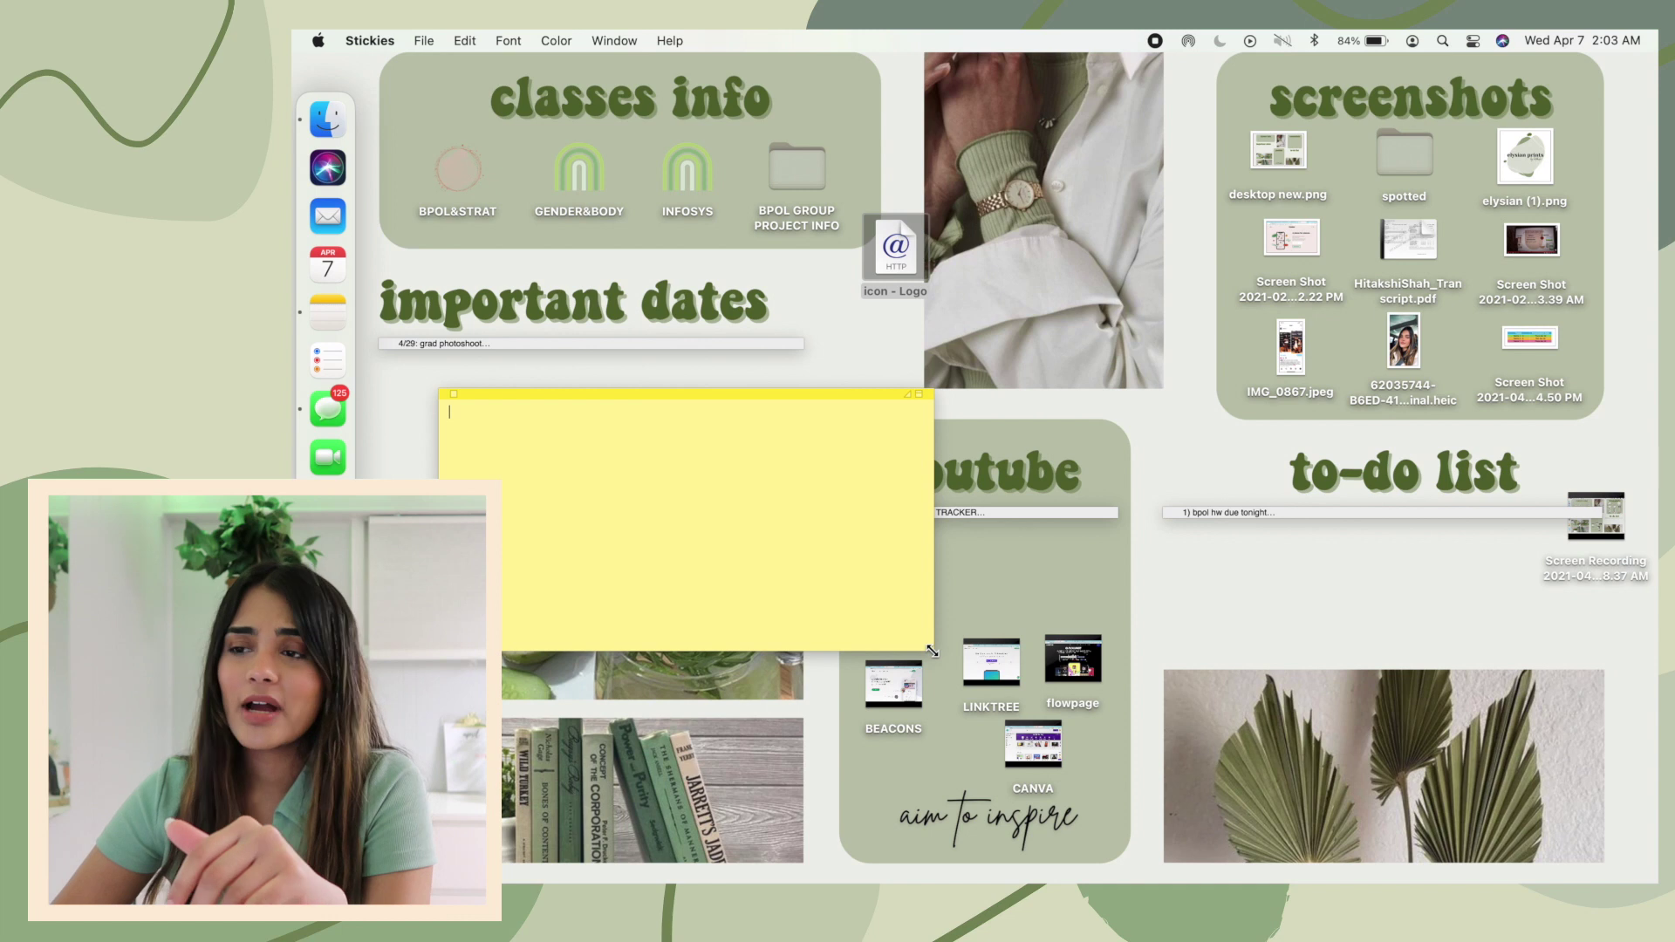
Try gray and purple as the new sticky note's color, and set it to pink.
click(508, 42)
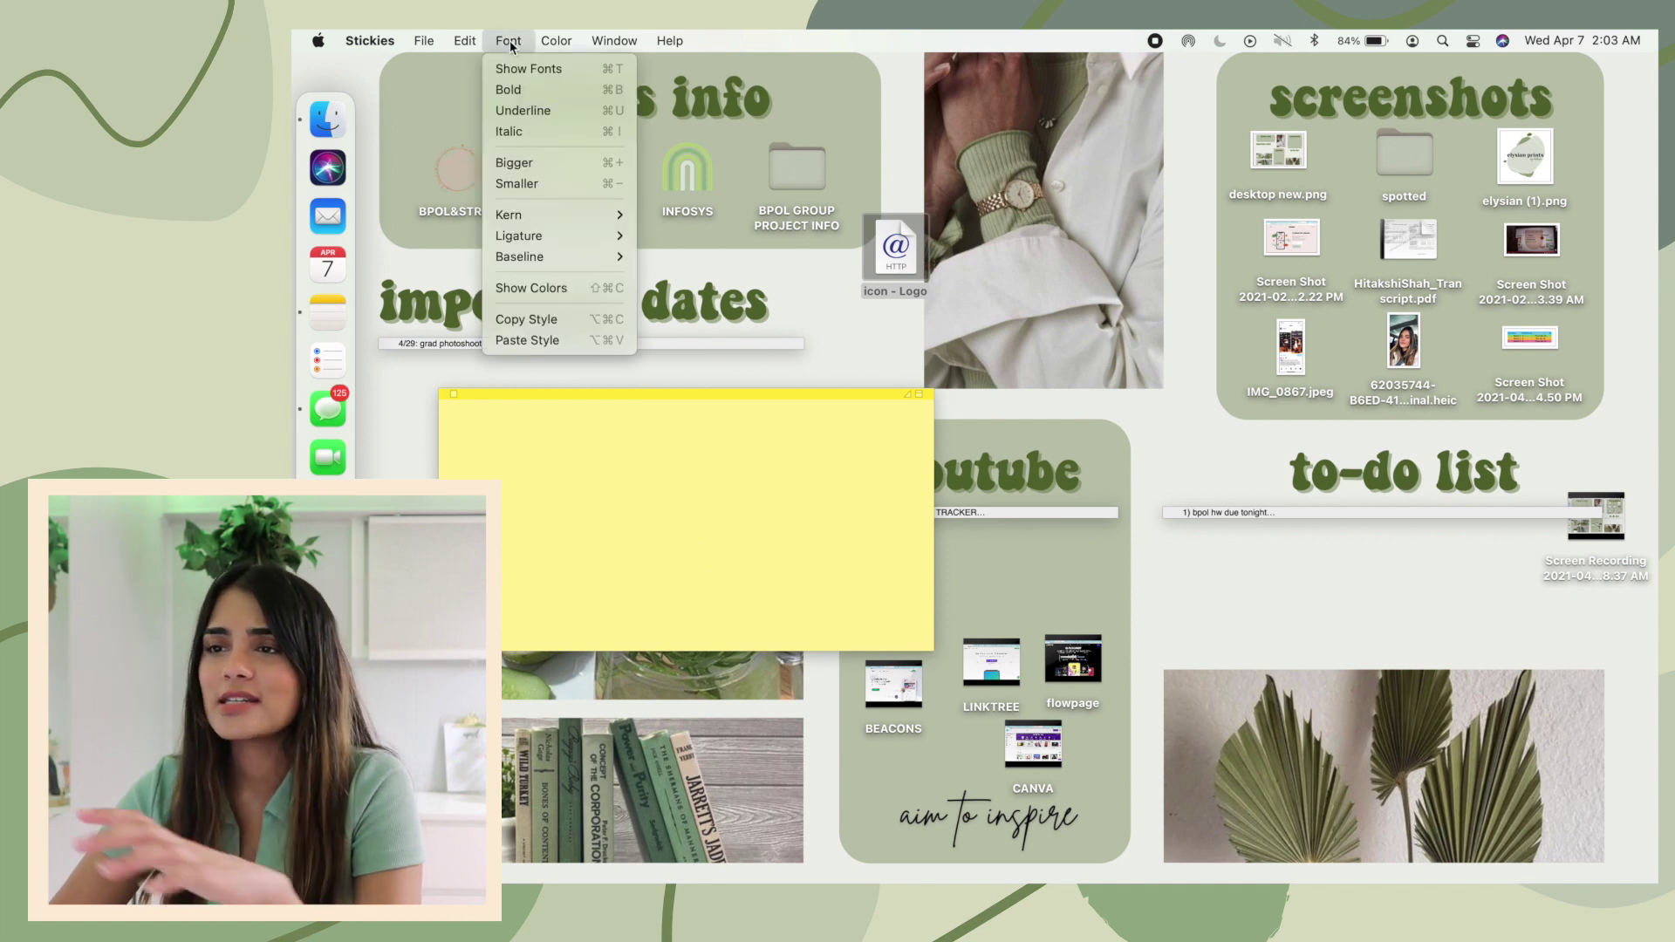
click(523, 42)
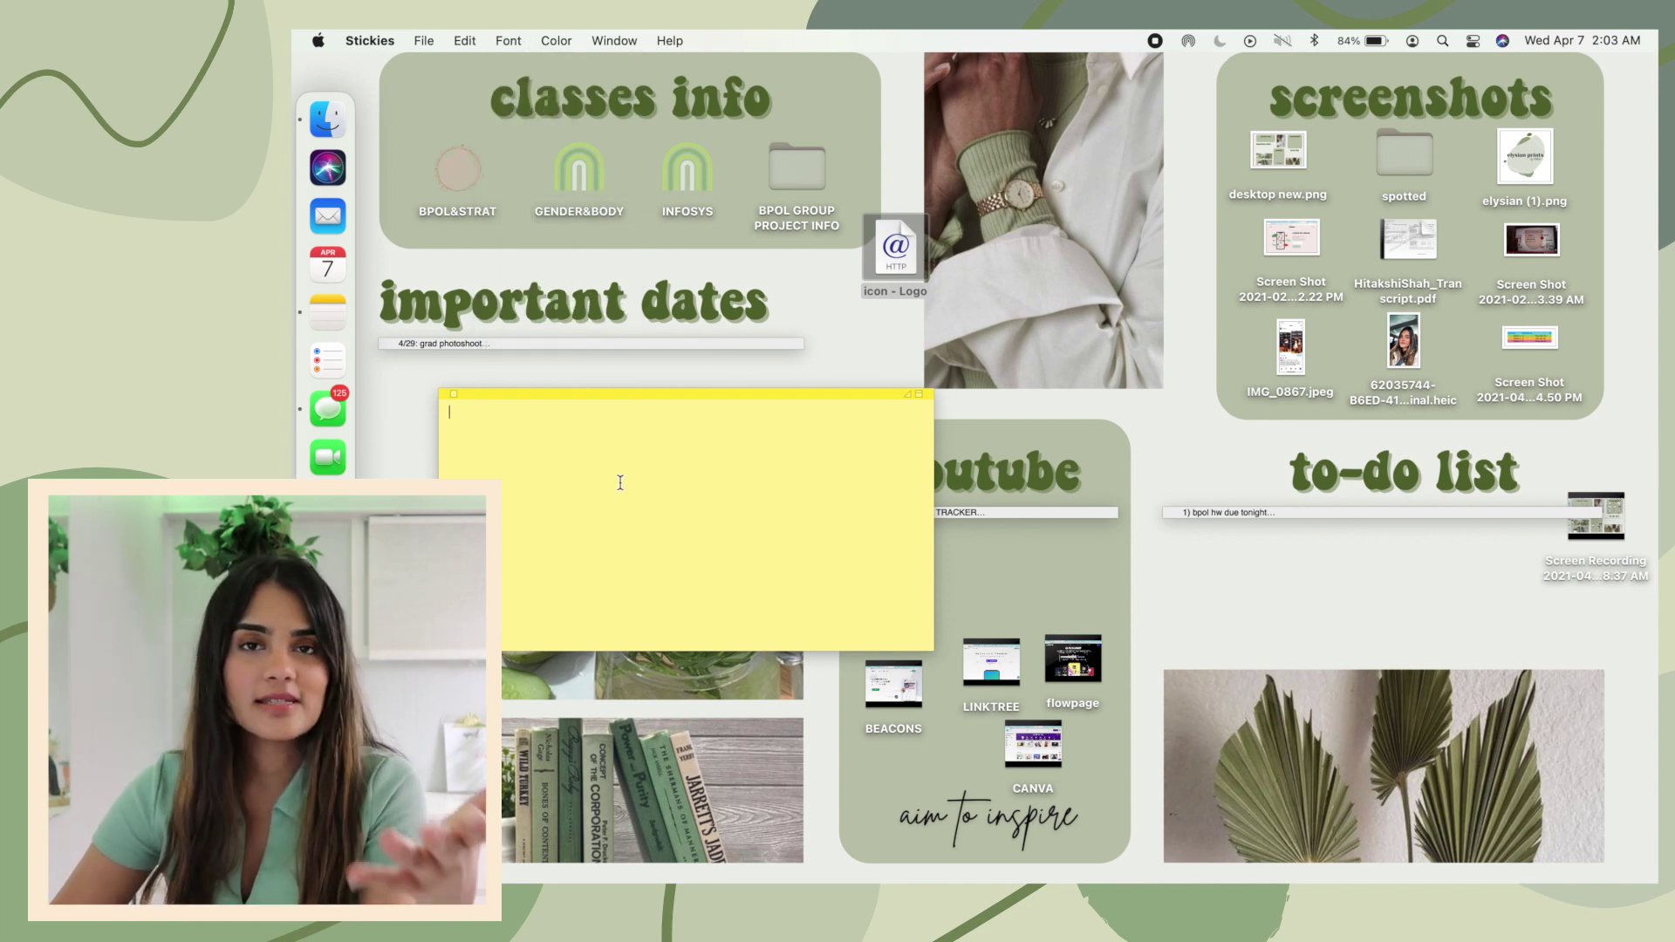
click(571, 35)
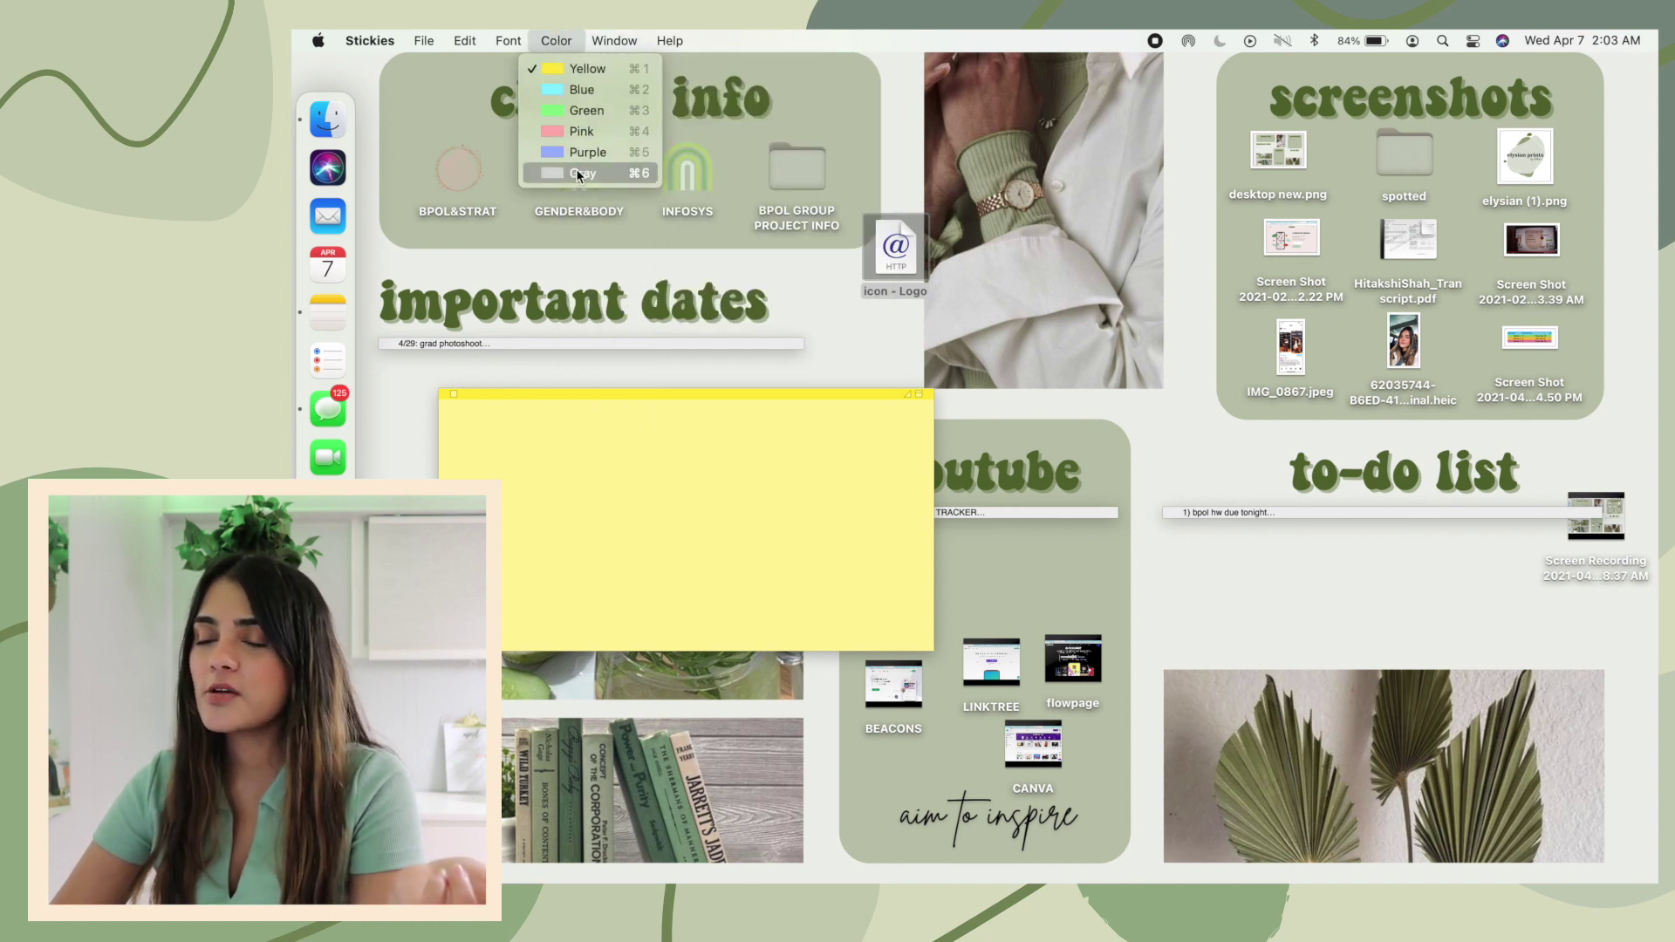
click(580, 173)
click(555, 40)
click(608, 150)
click(556, 40)
click(581, 131)
click(568, 43)
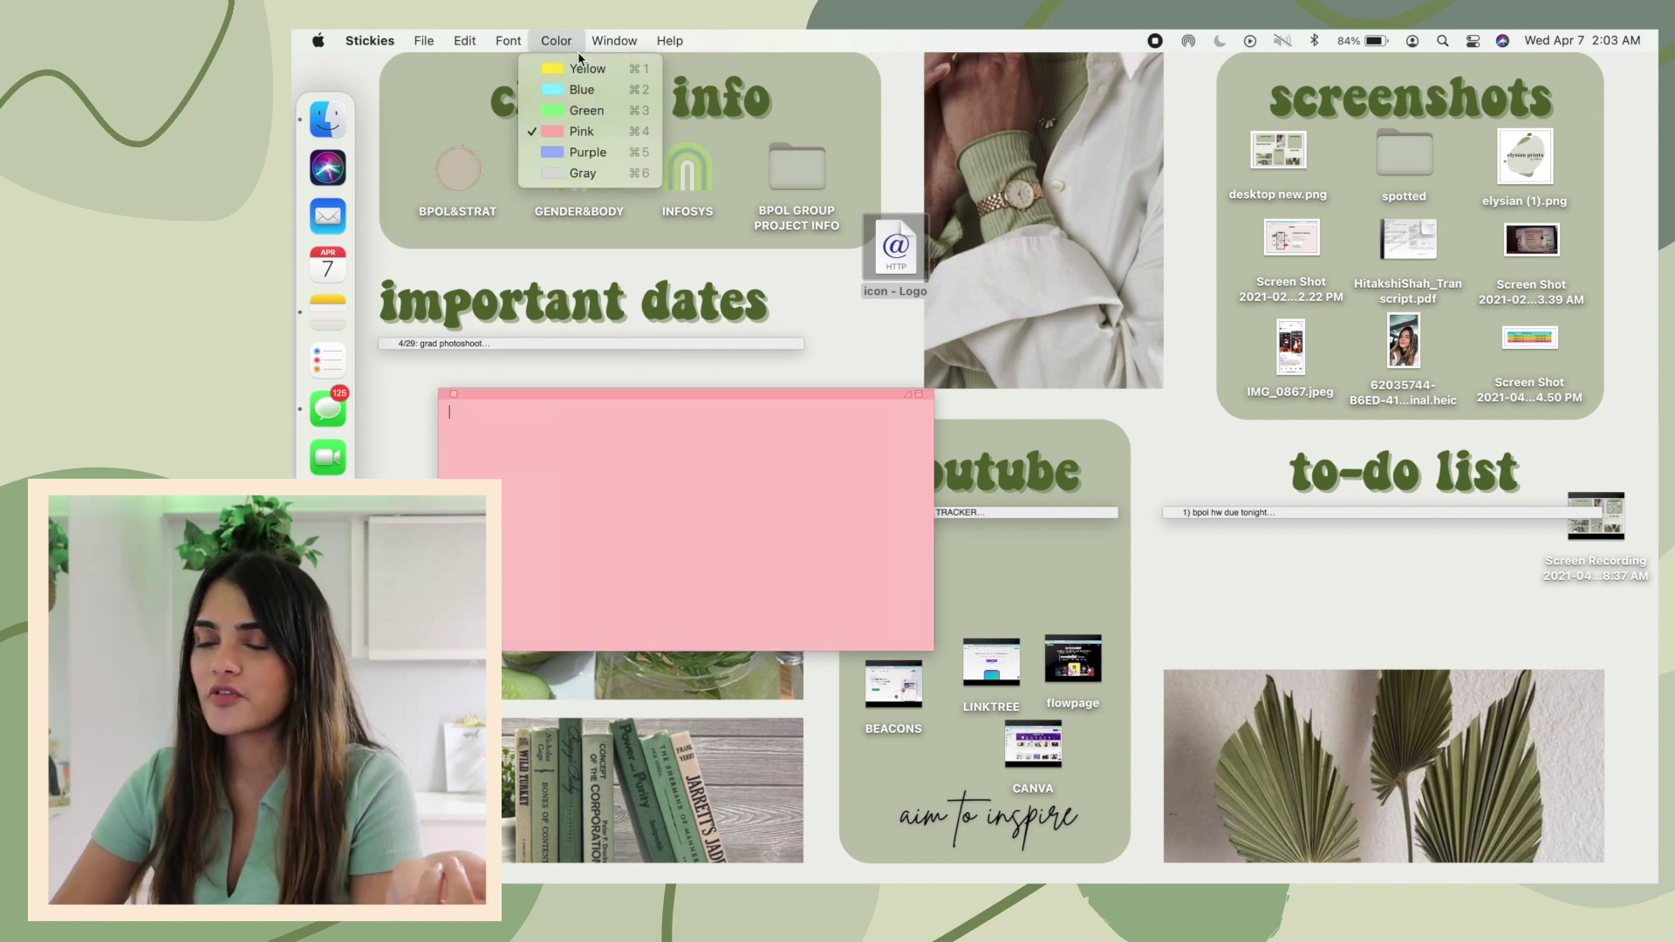
click(589, 459)
Set the pink note's font to Helvetica Neue UltraLight Italic at size 14 and write "thanks for watching my youtube video :)".
click(515, 40)
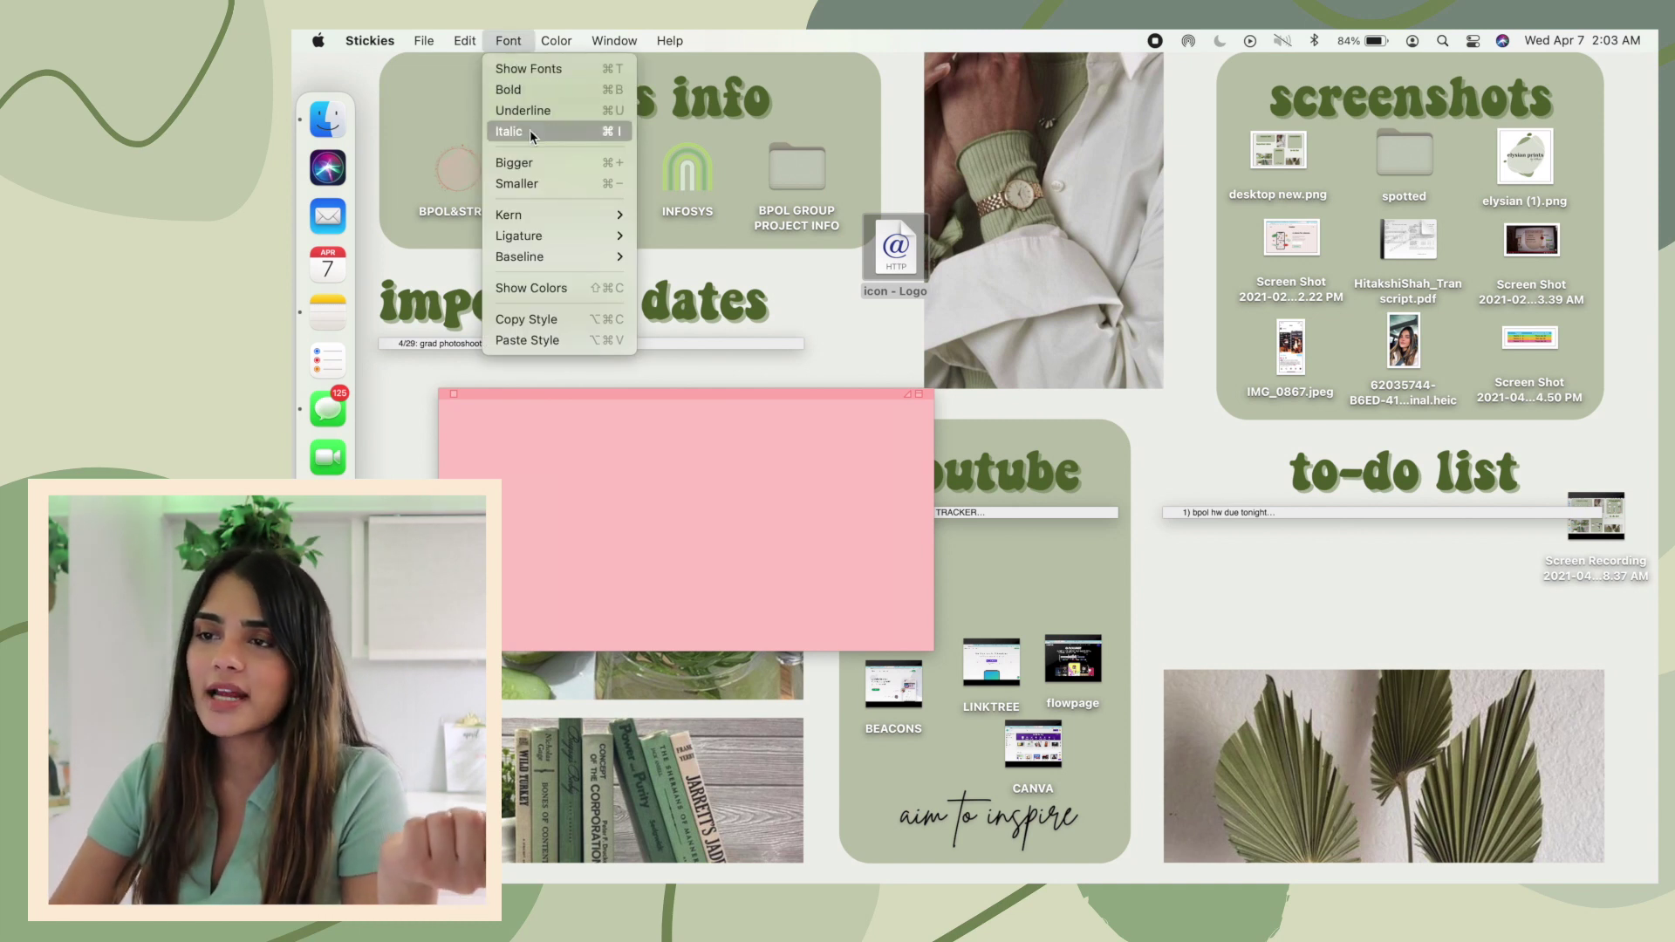
mouse_move(566, 258)
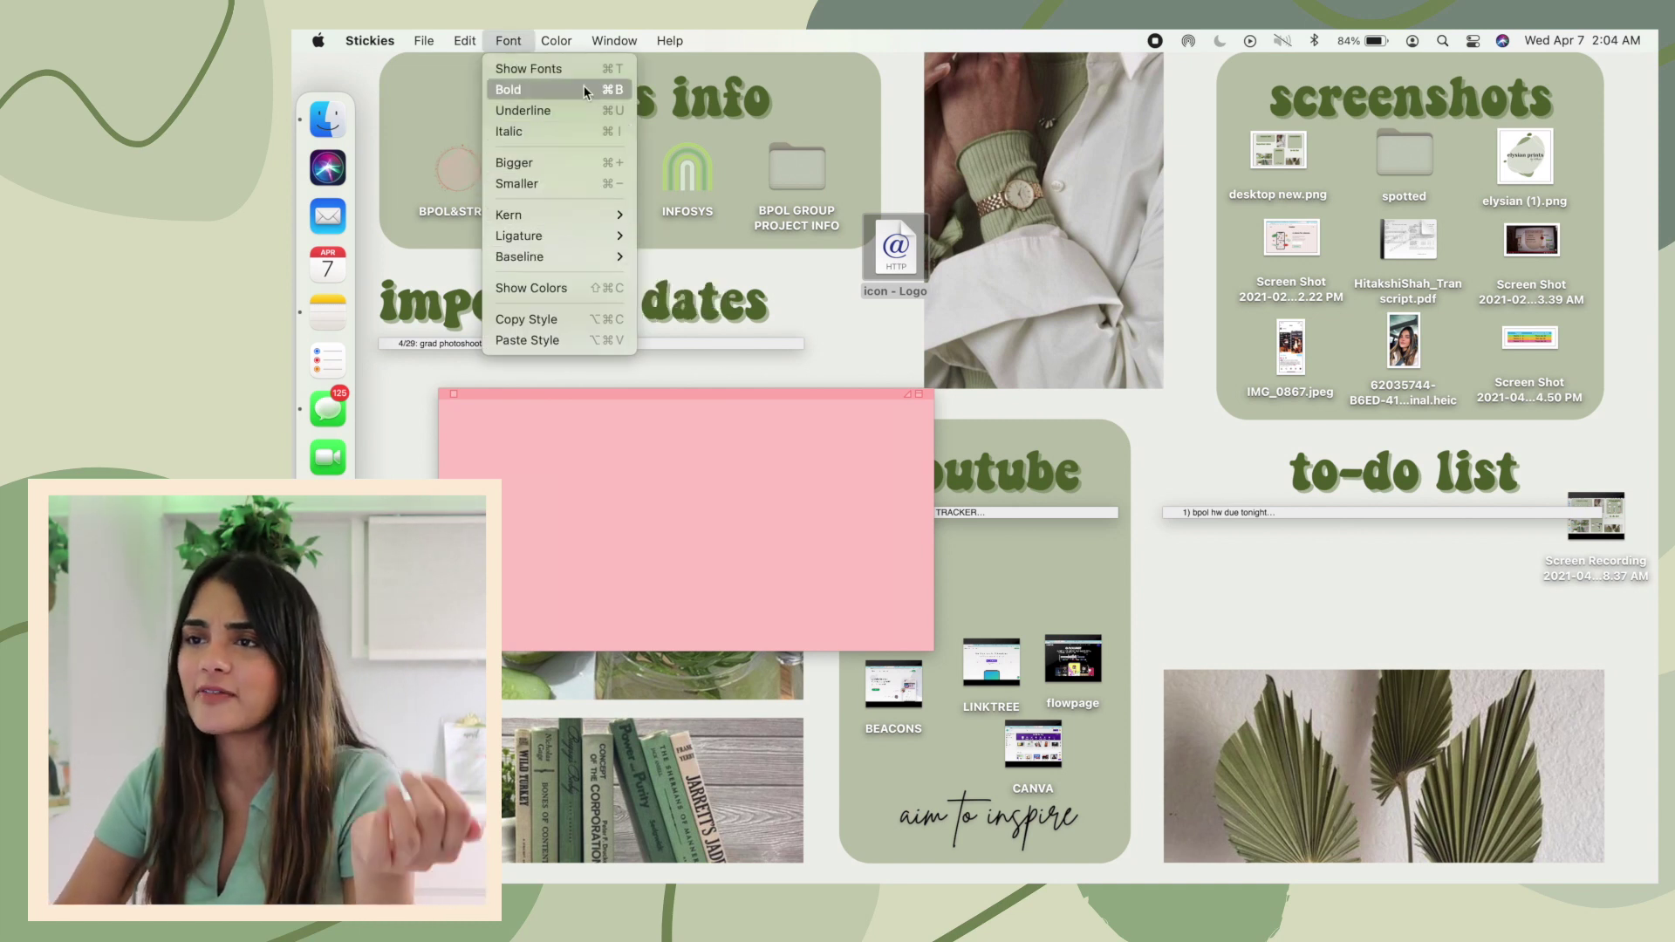
click(516, 44)
scroll(968, 386, down, 5)
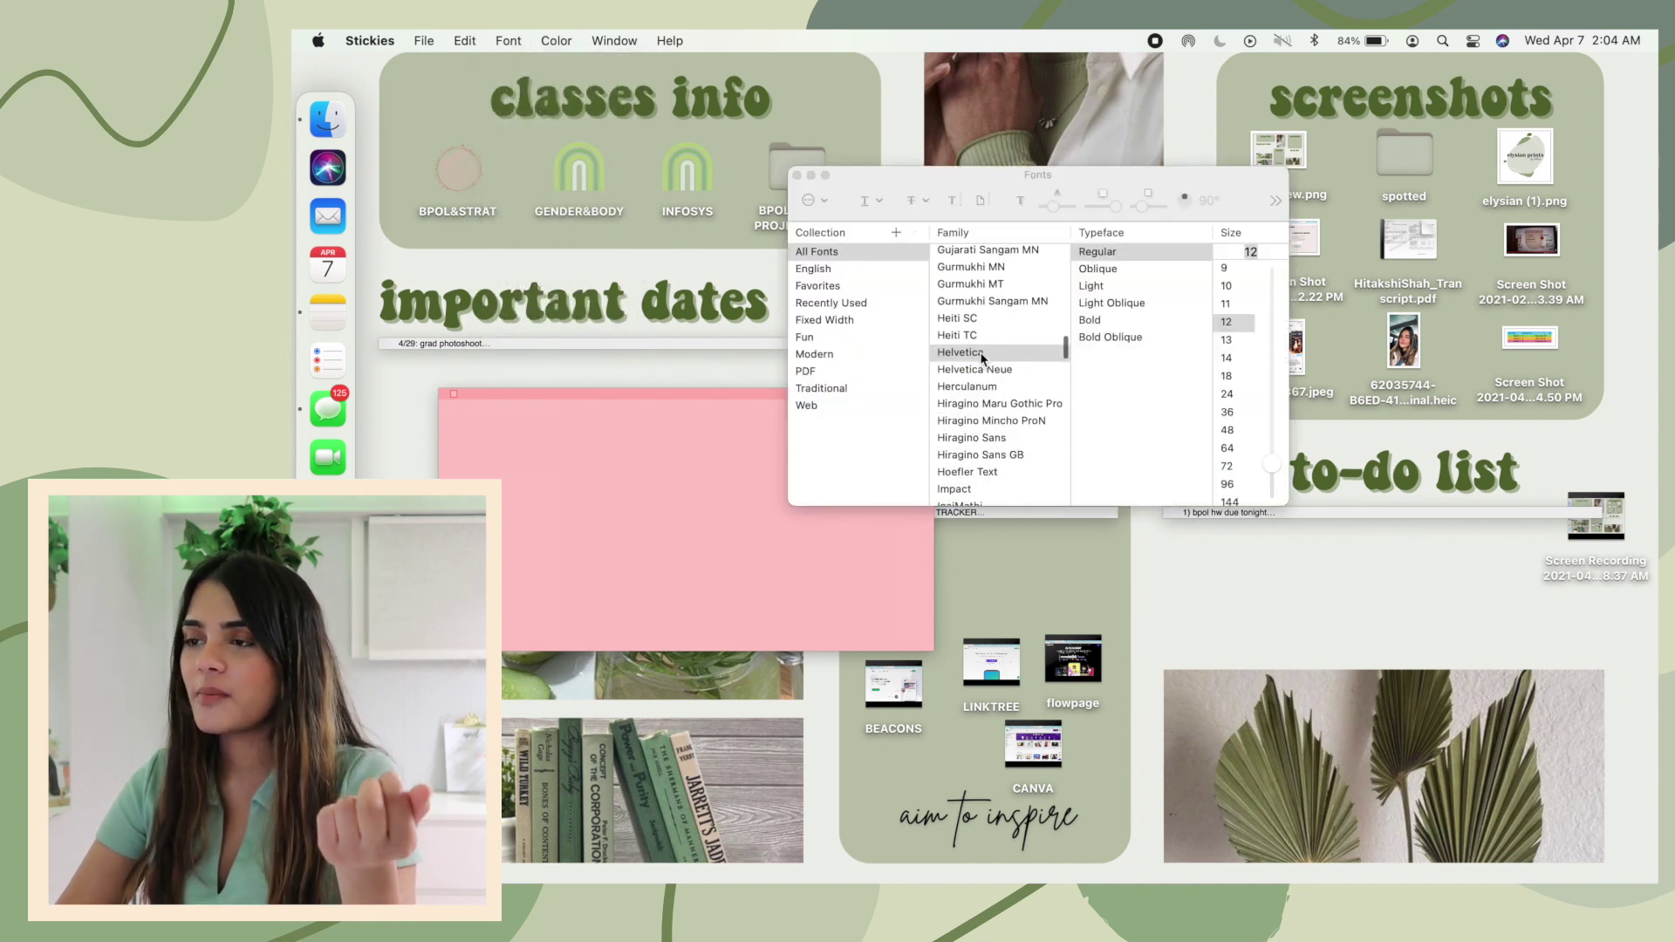
click(1003, 370)
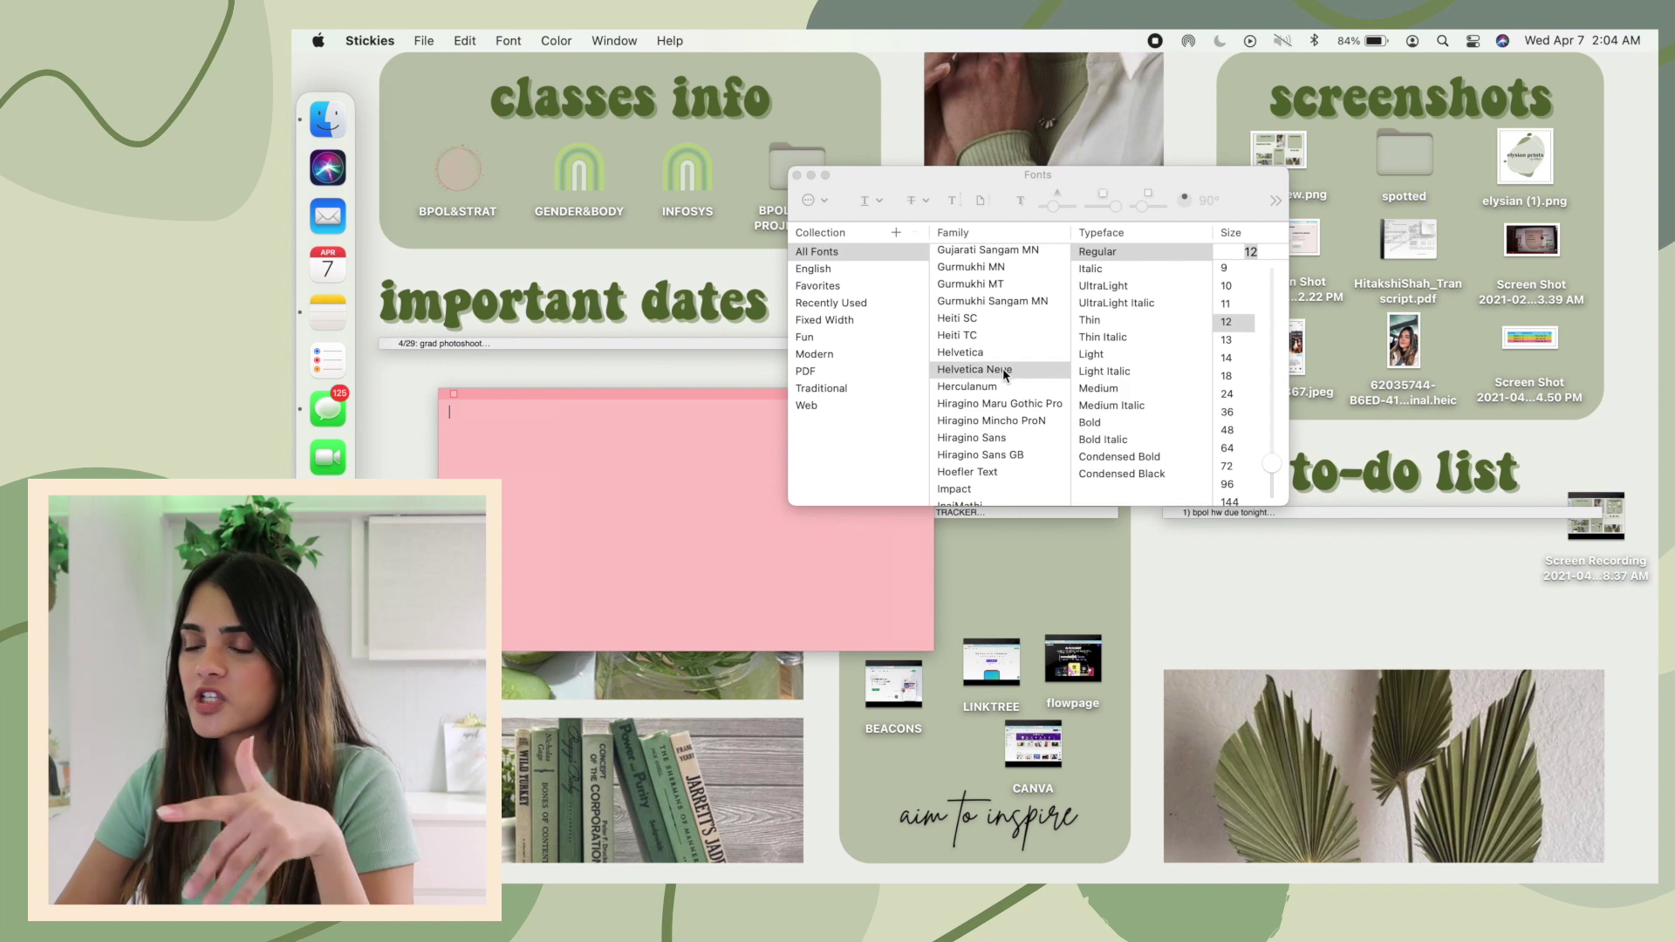
click(1122, 372)
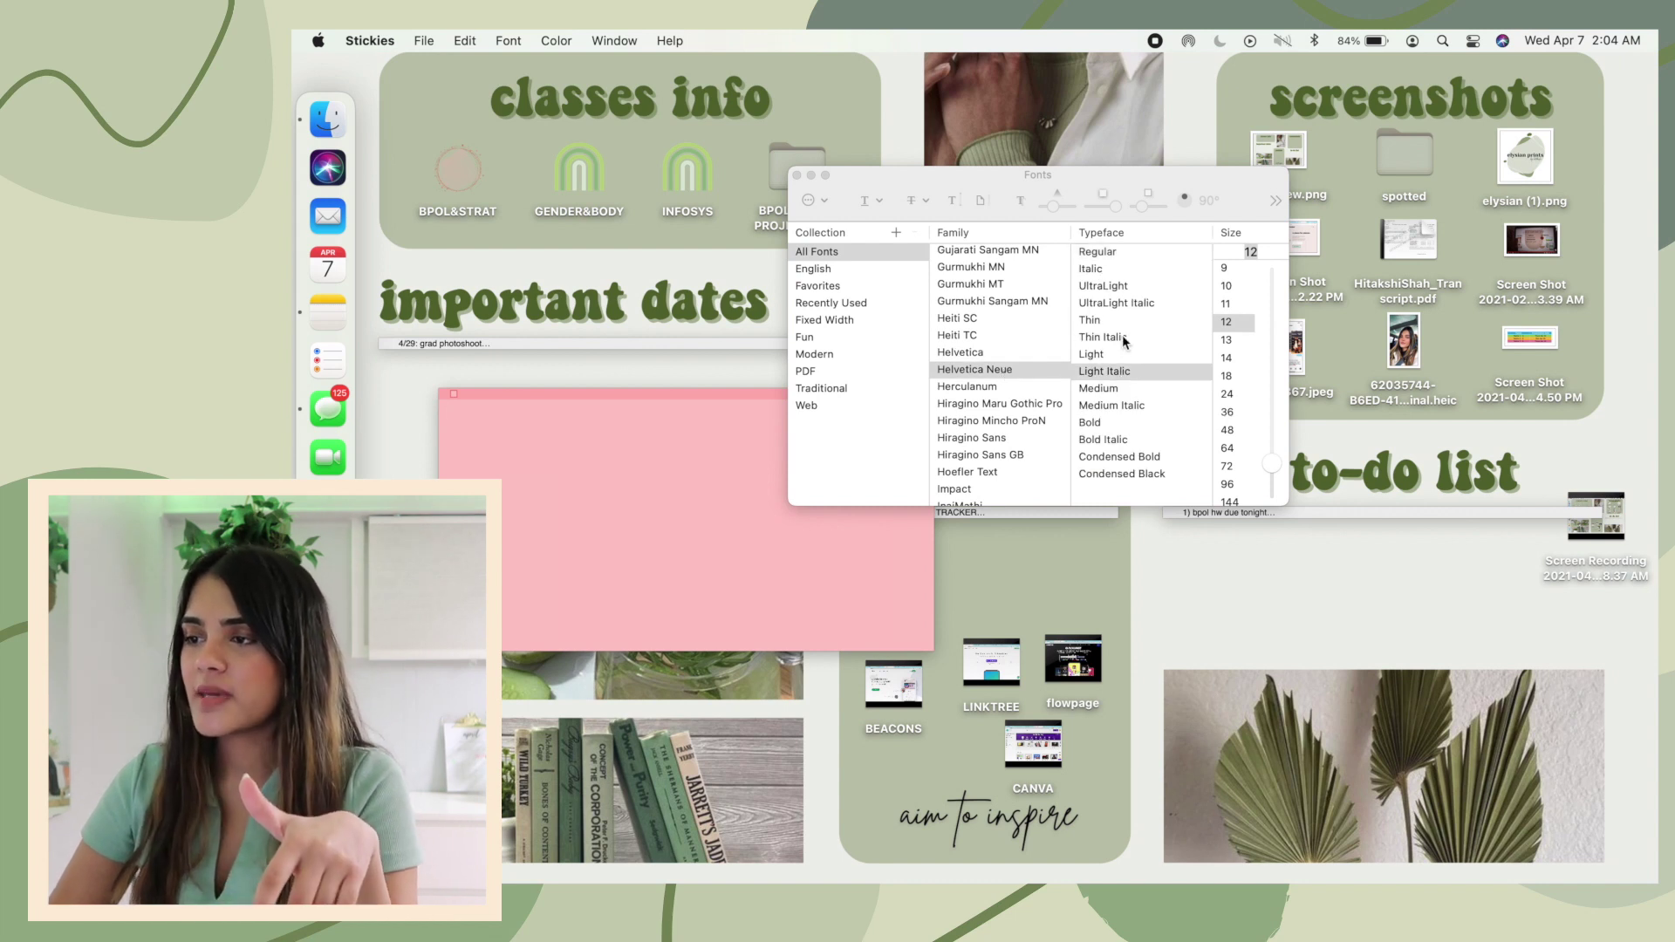
click(1124, 305)
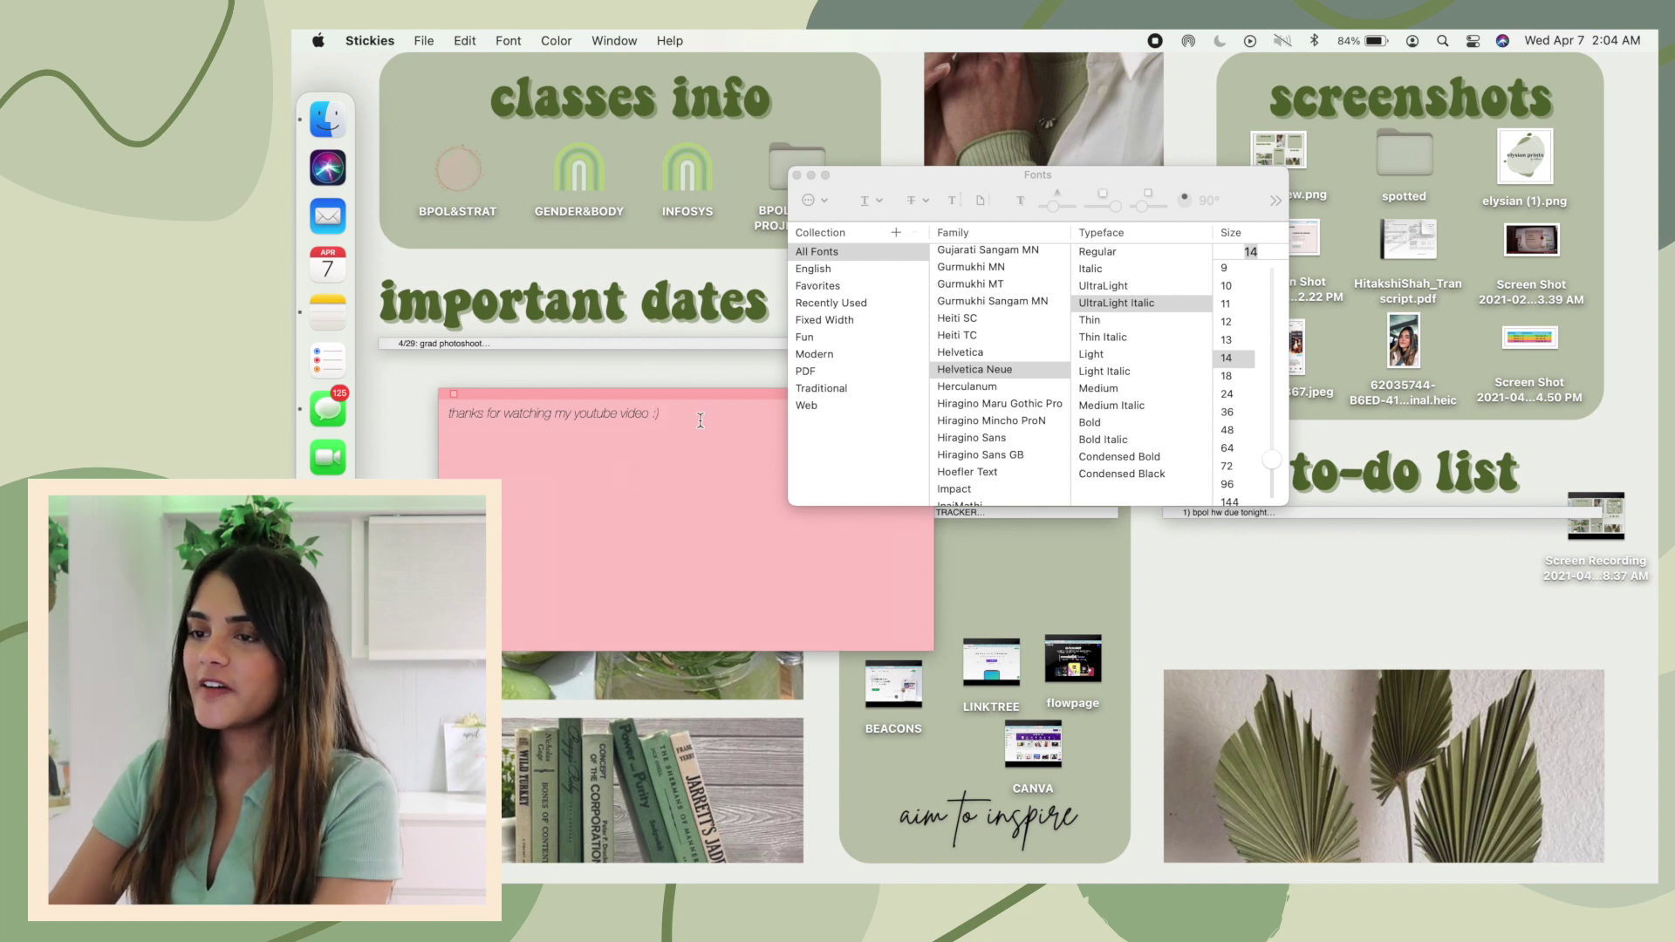
Change the pink note's text to Bold Italic and greatly enlarge it with the font size slider.
click(1122, 440)
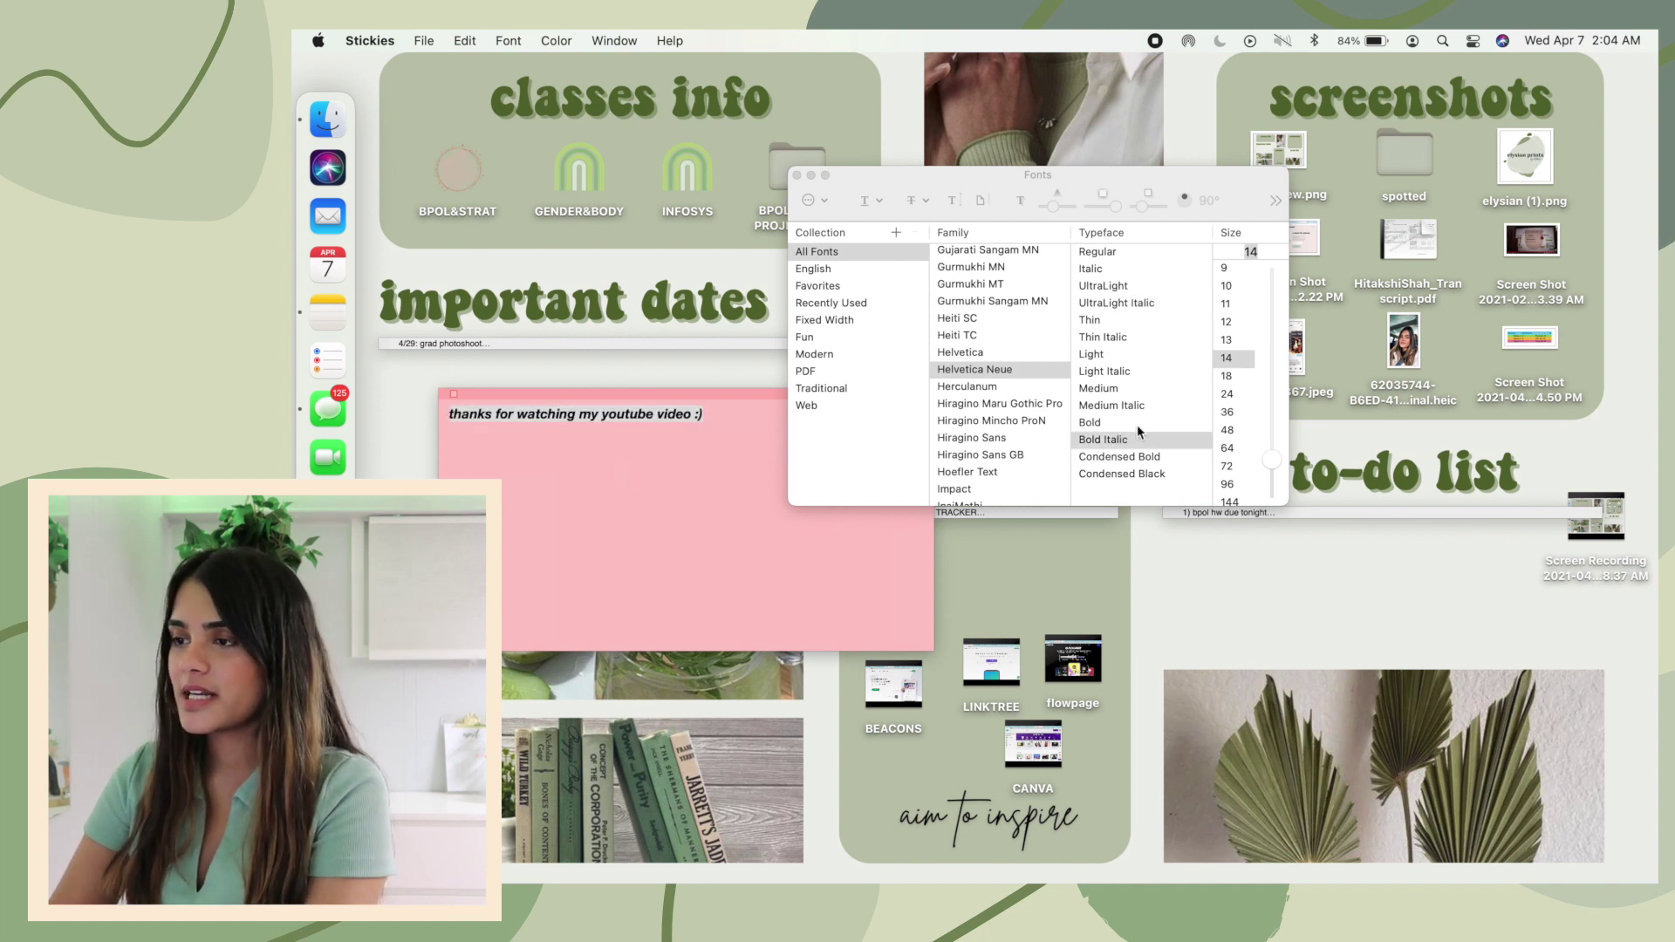
drag(1271, 462, 1265, 403)
click(1061, 386)
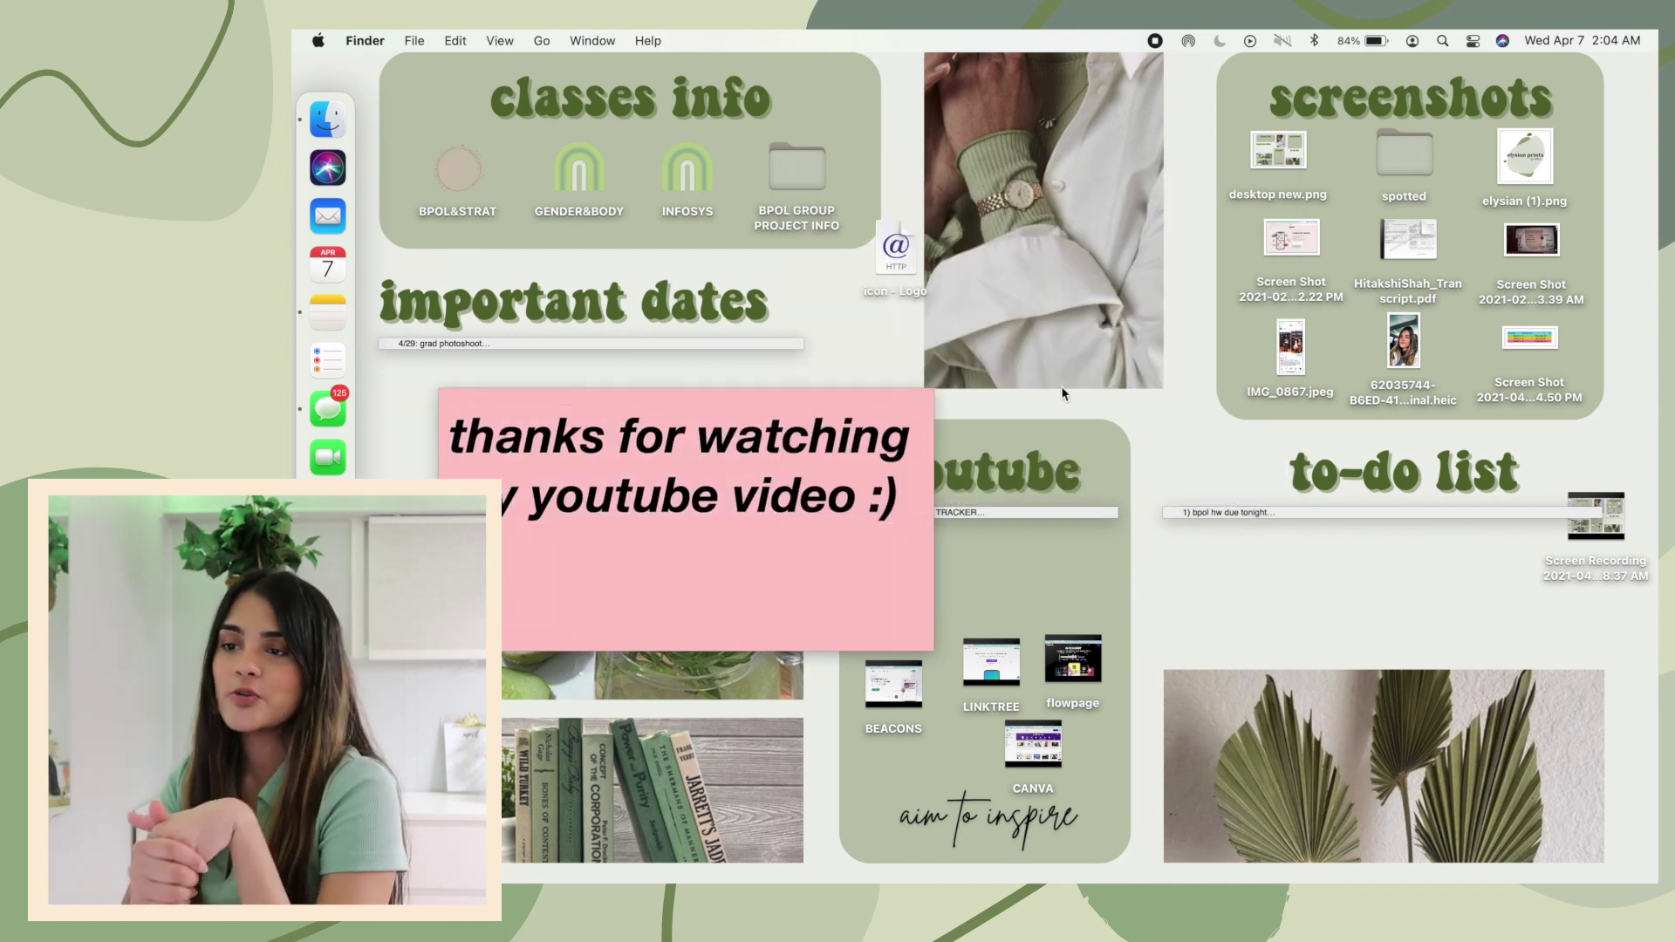
Move the pink sticky note lower on the desktop, then close it and delete it without saving.
click(840, 632)
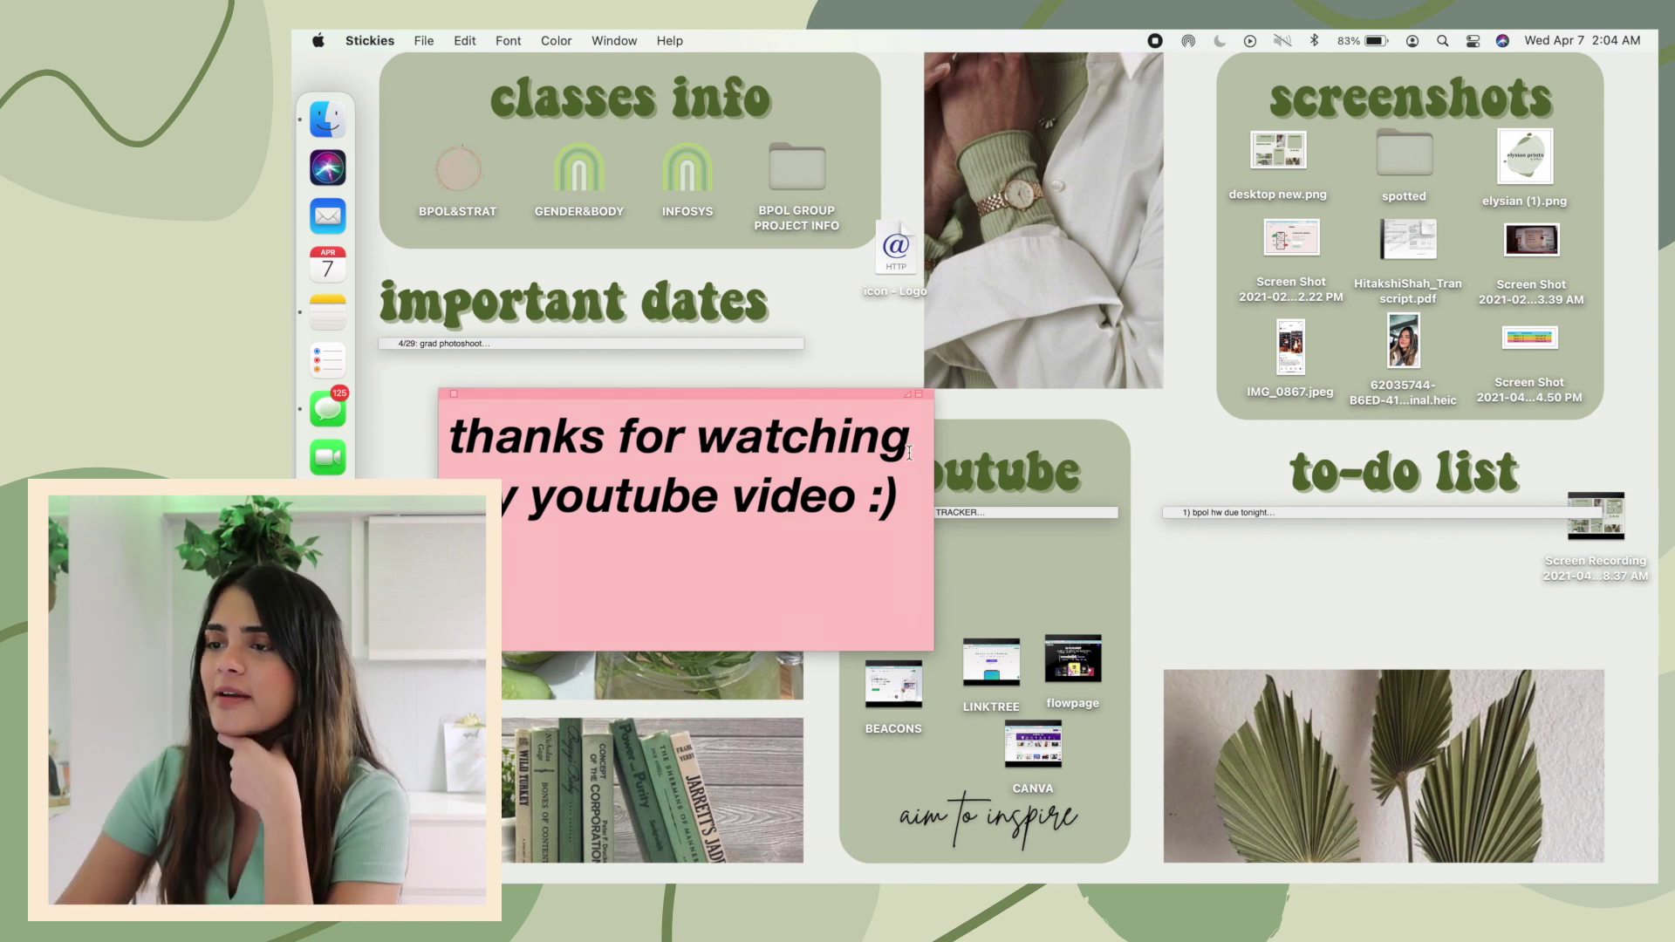
drag(609, 395, 550, 599)
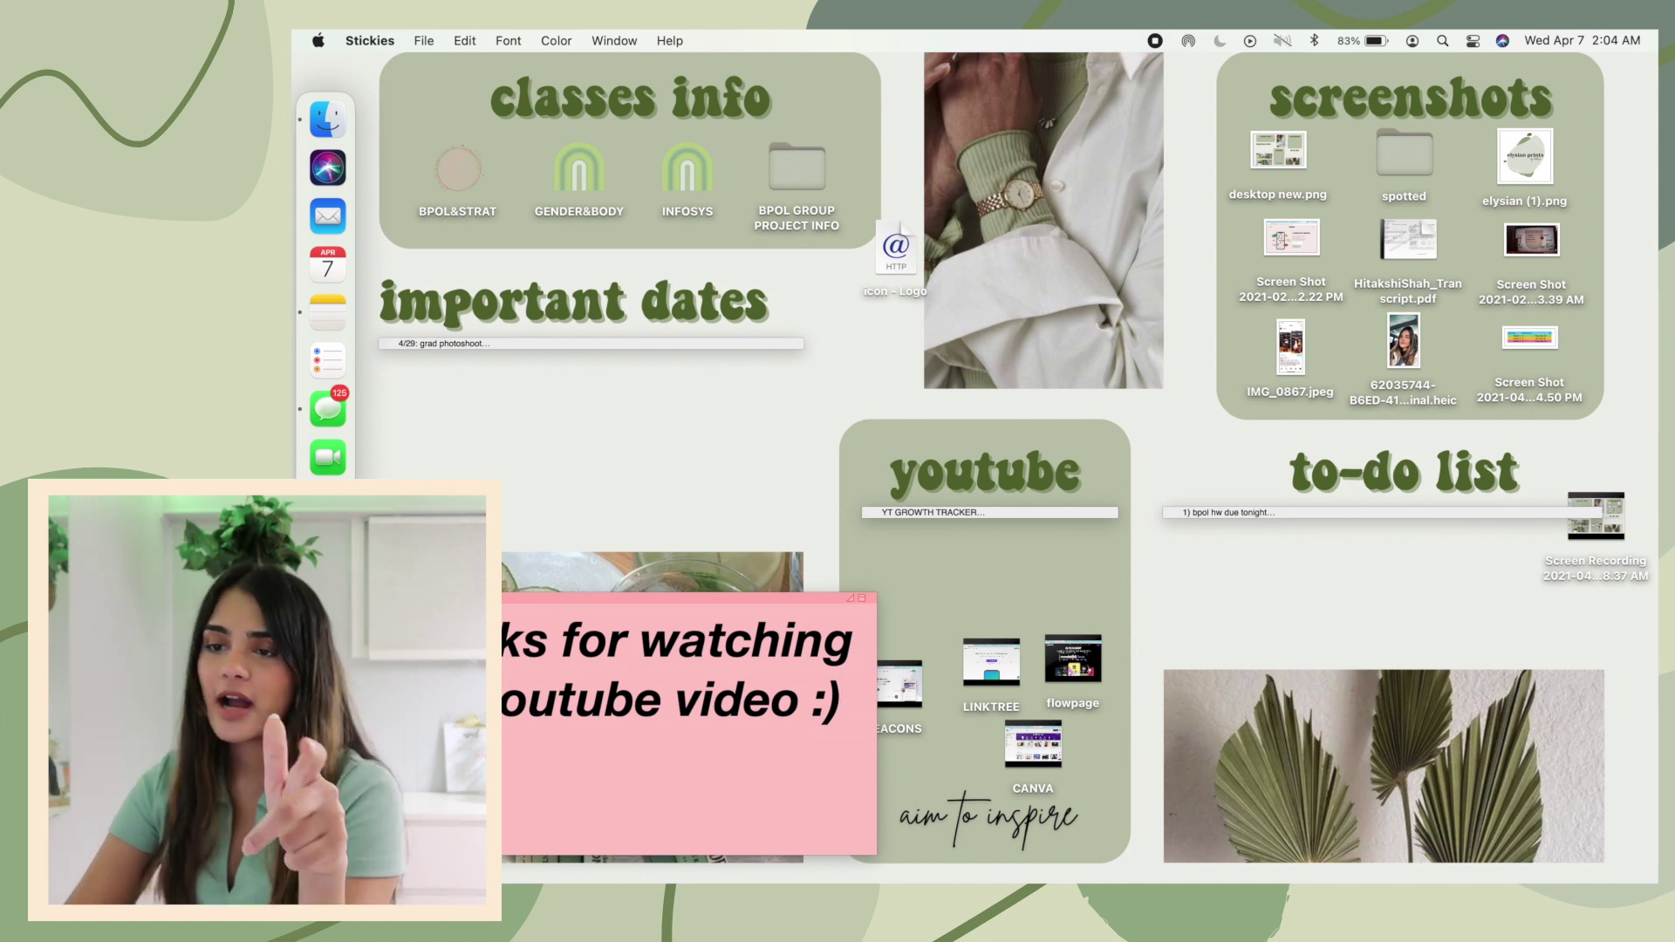
key(super+w)
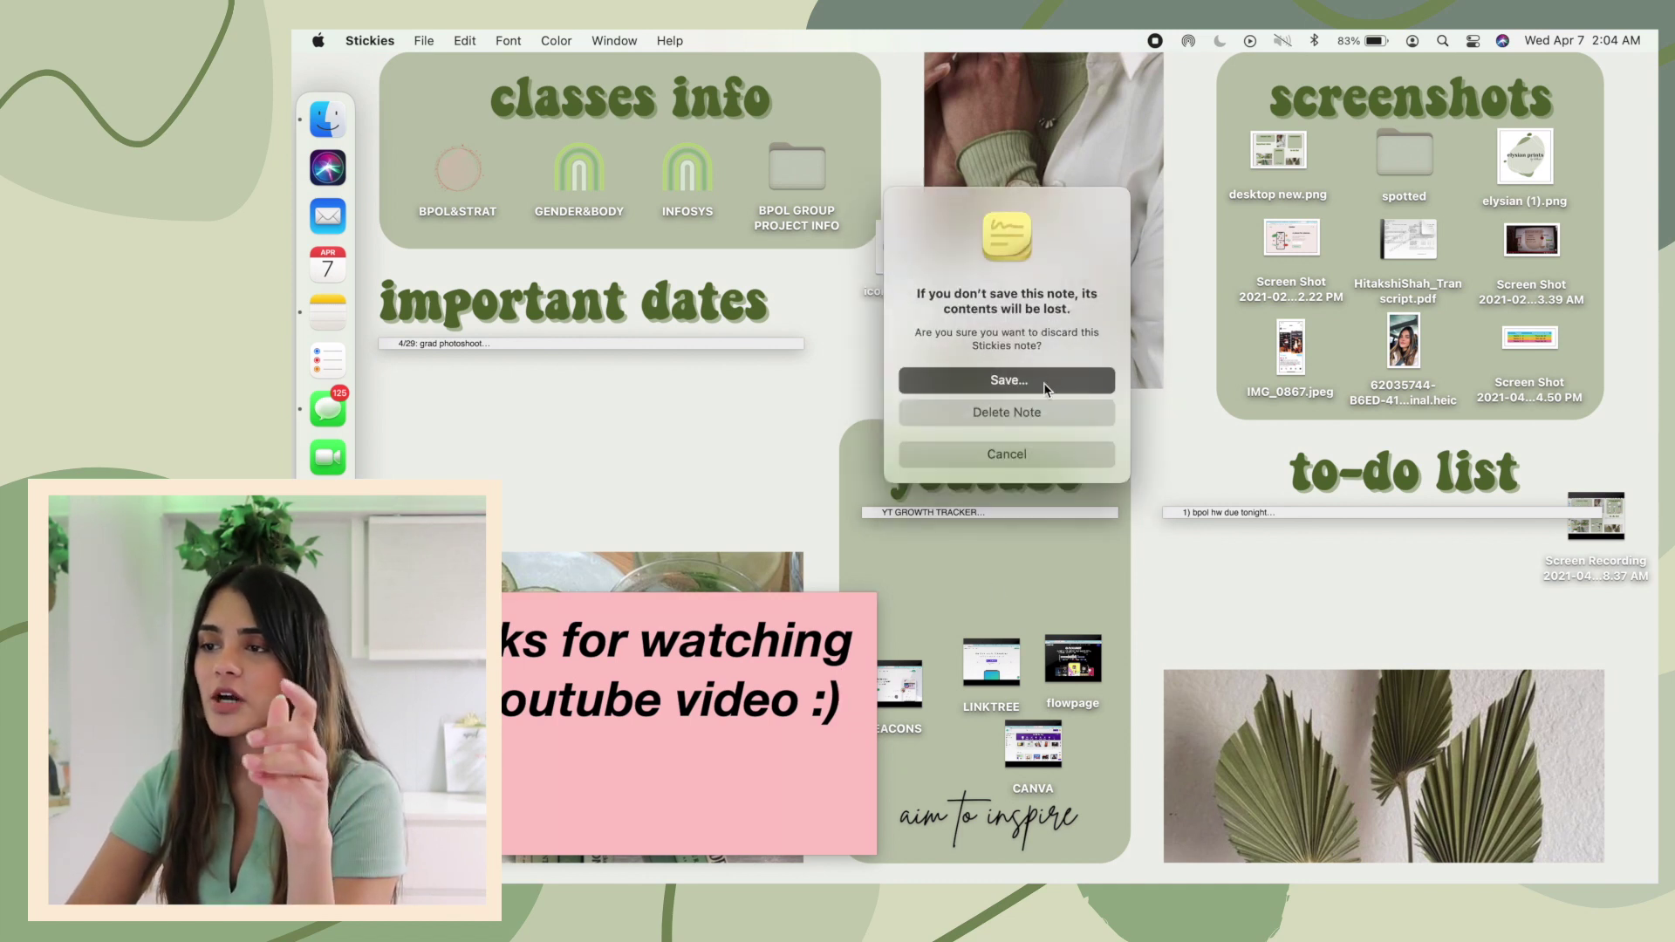
click(1017, 415)
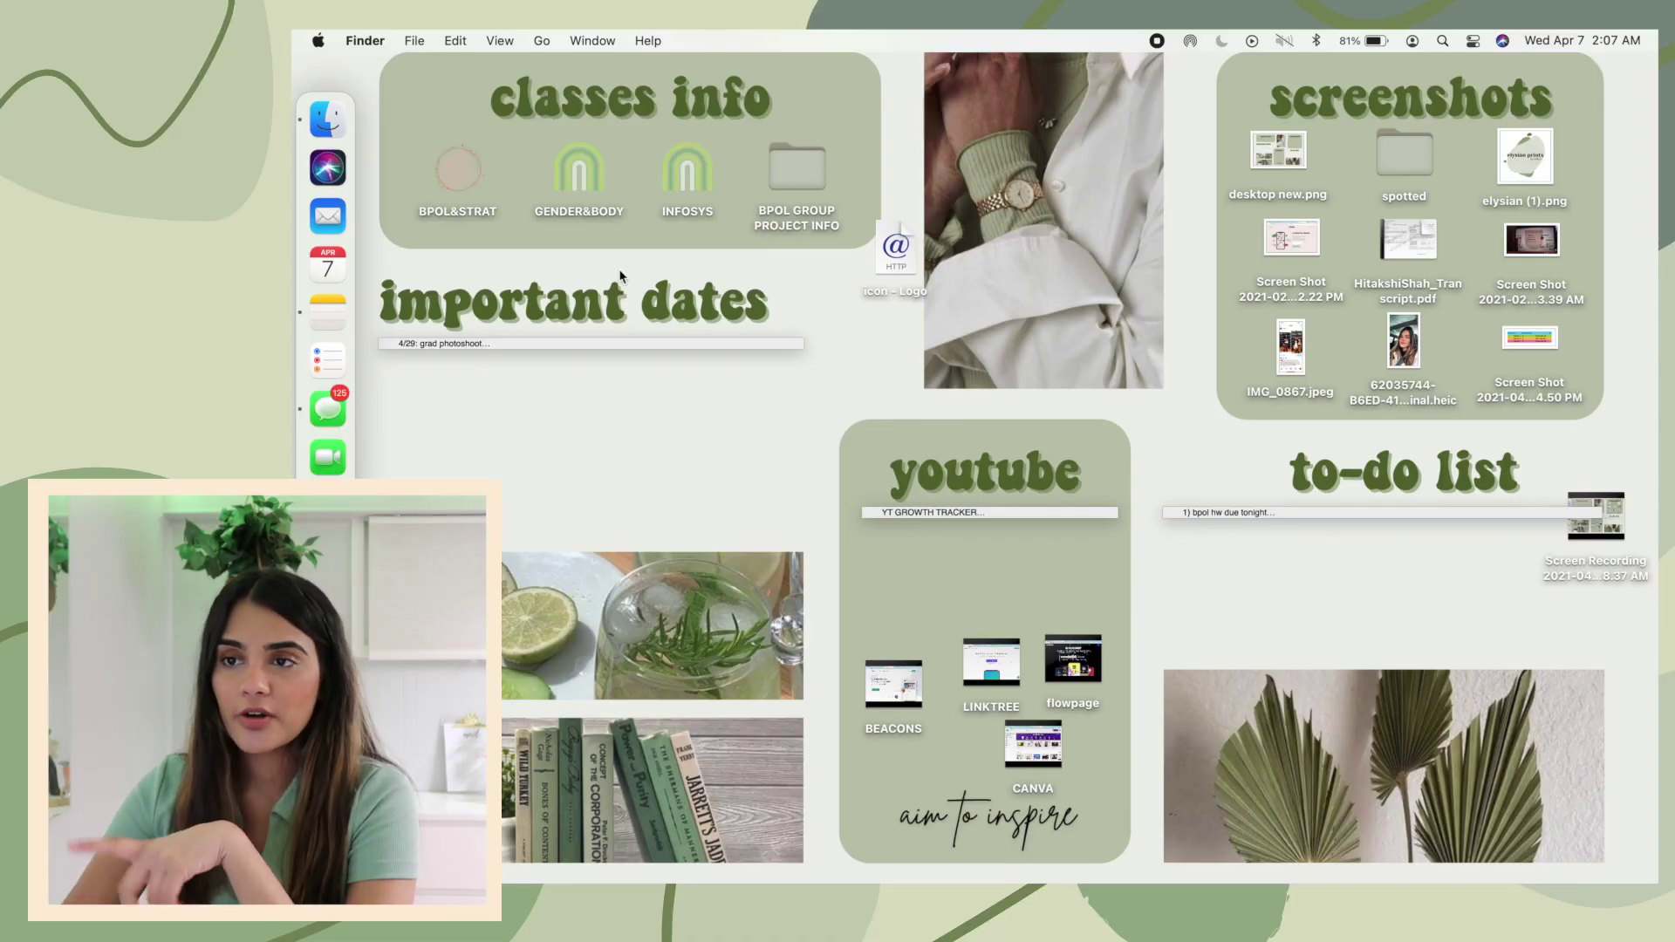
Open Activity Monitor from the Utilities folder within Applications.
click(329, 121)
click(517, 267)
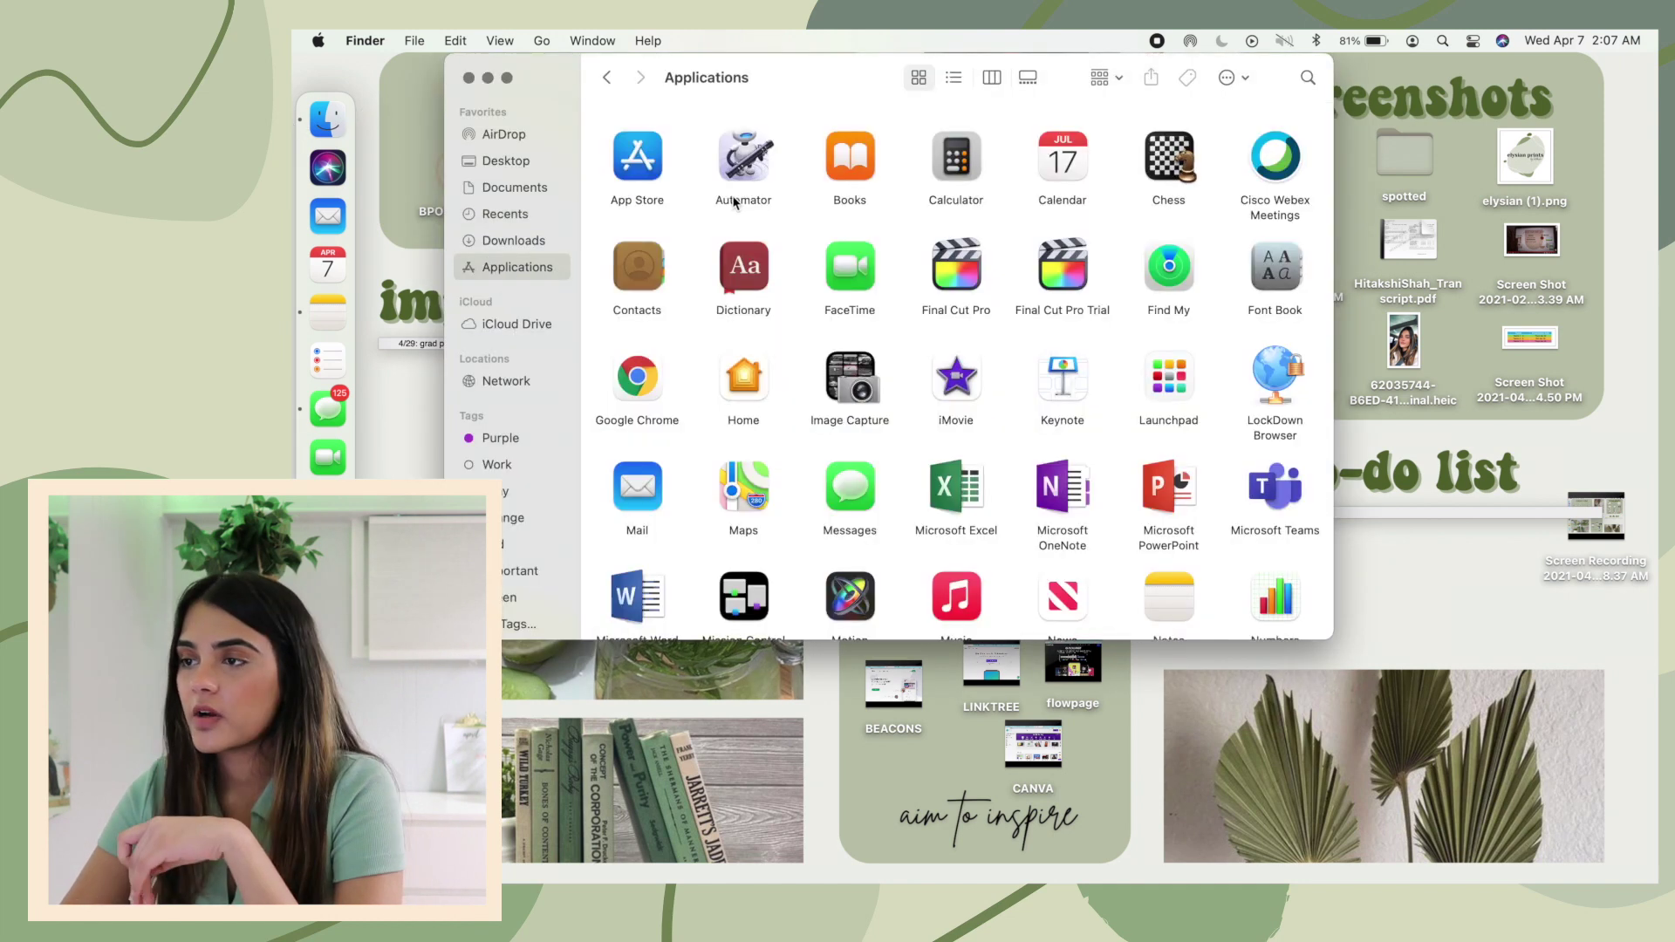
scroll(735, 202, down, 5)
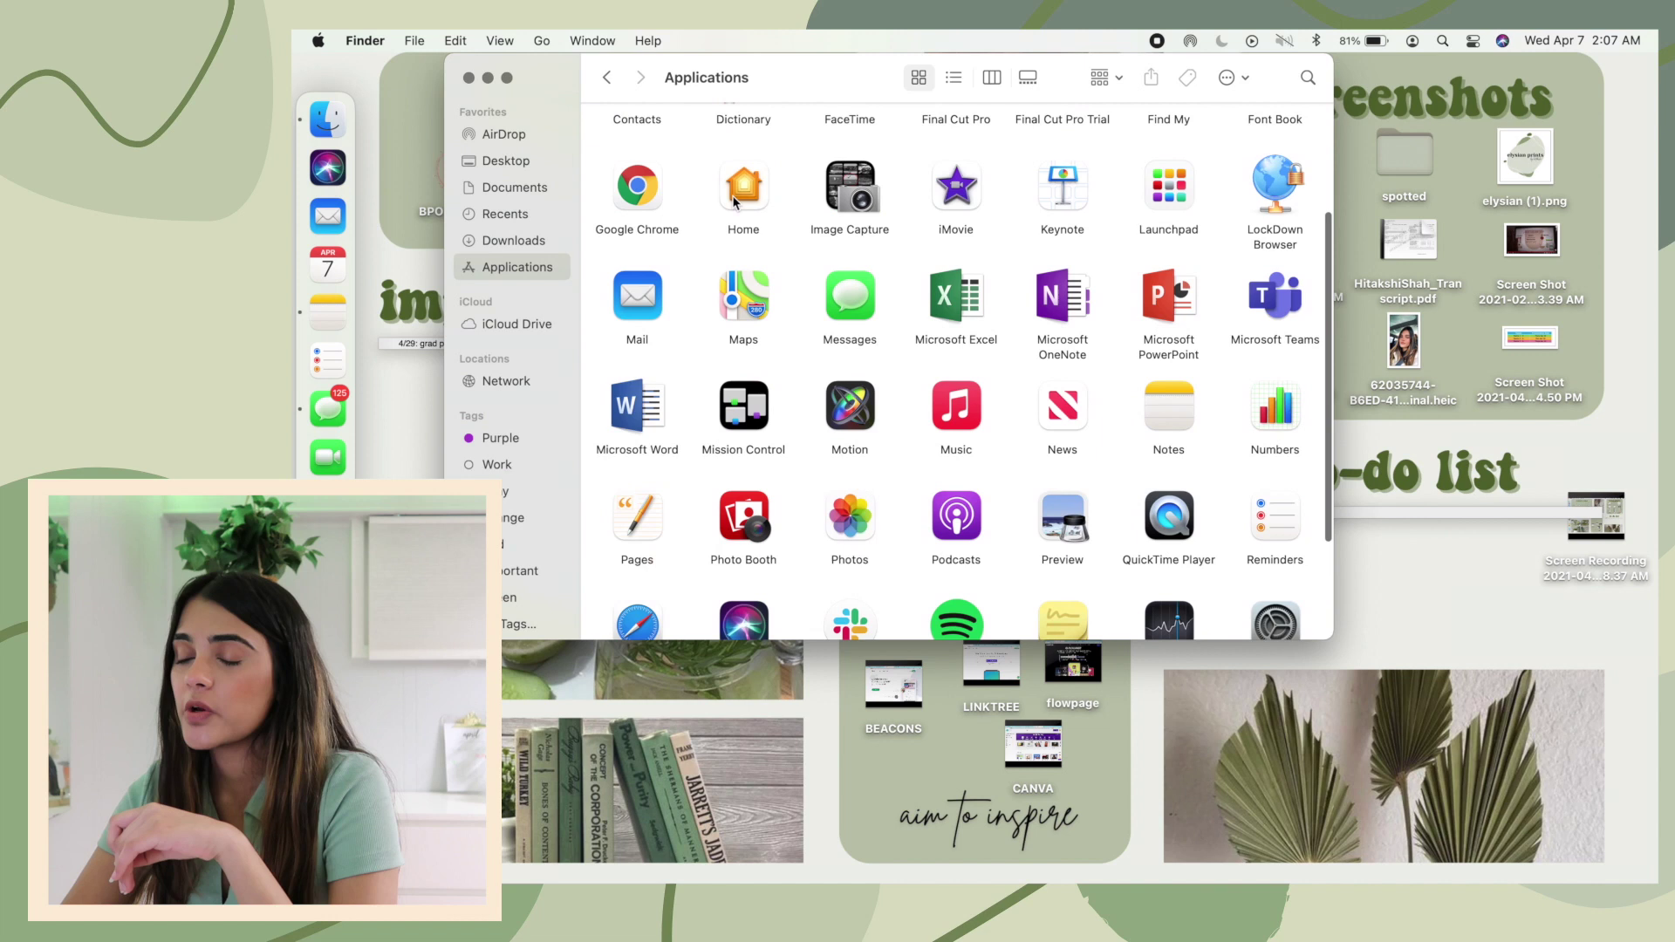
click(967, 571)
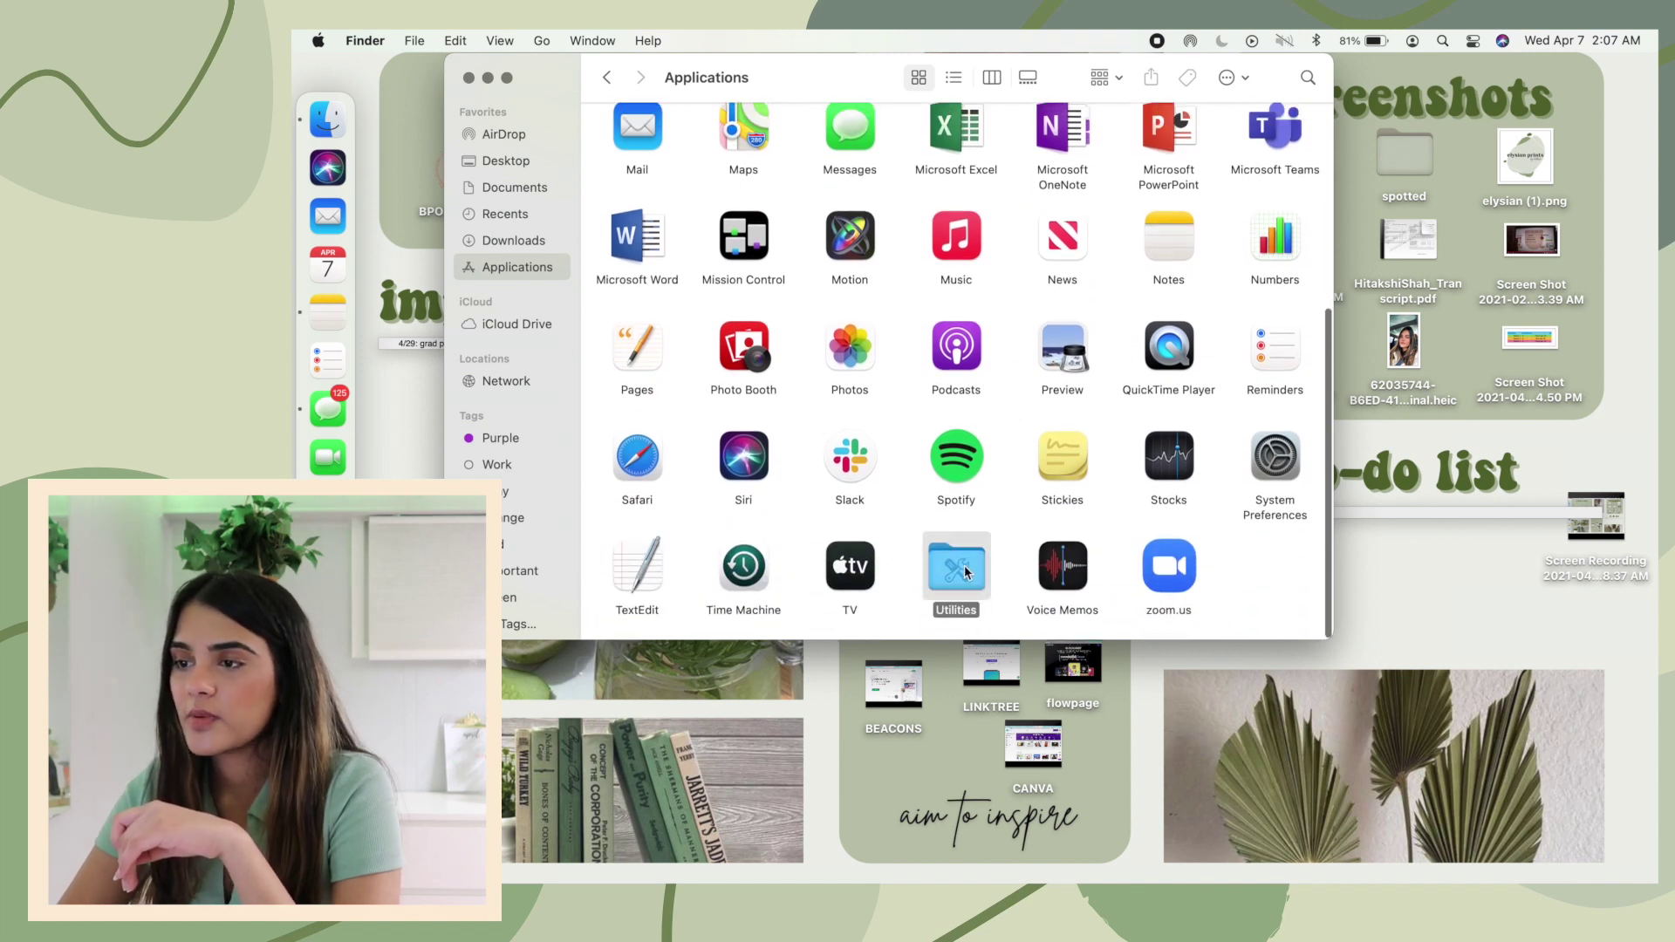
double_click(967, 572)
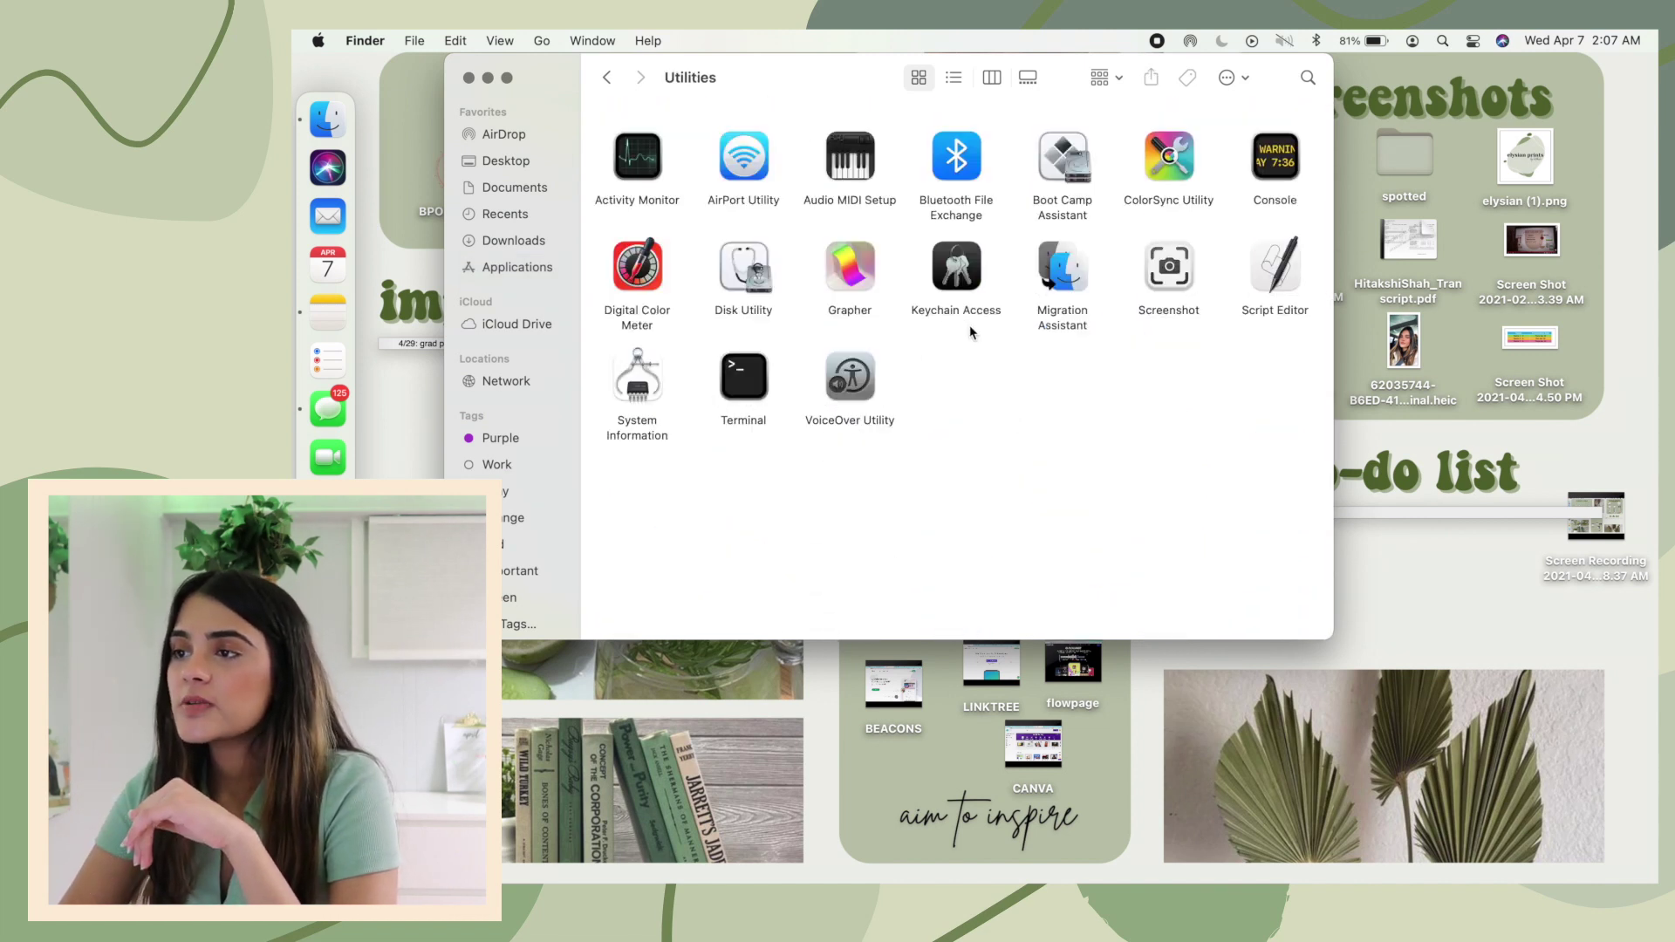
double_click(649, 162)
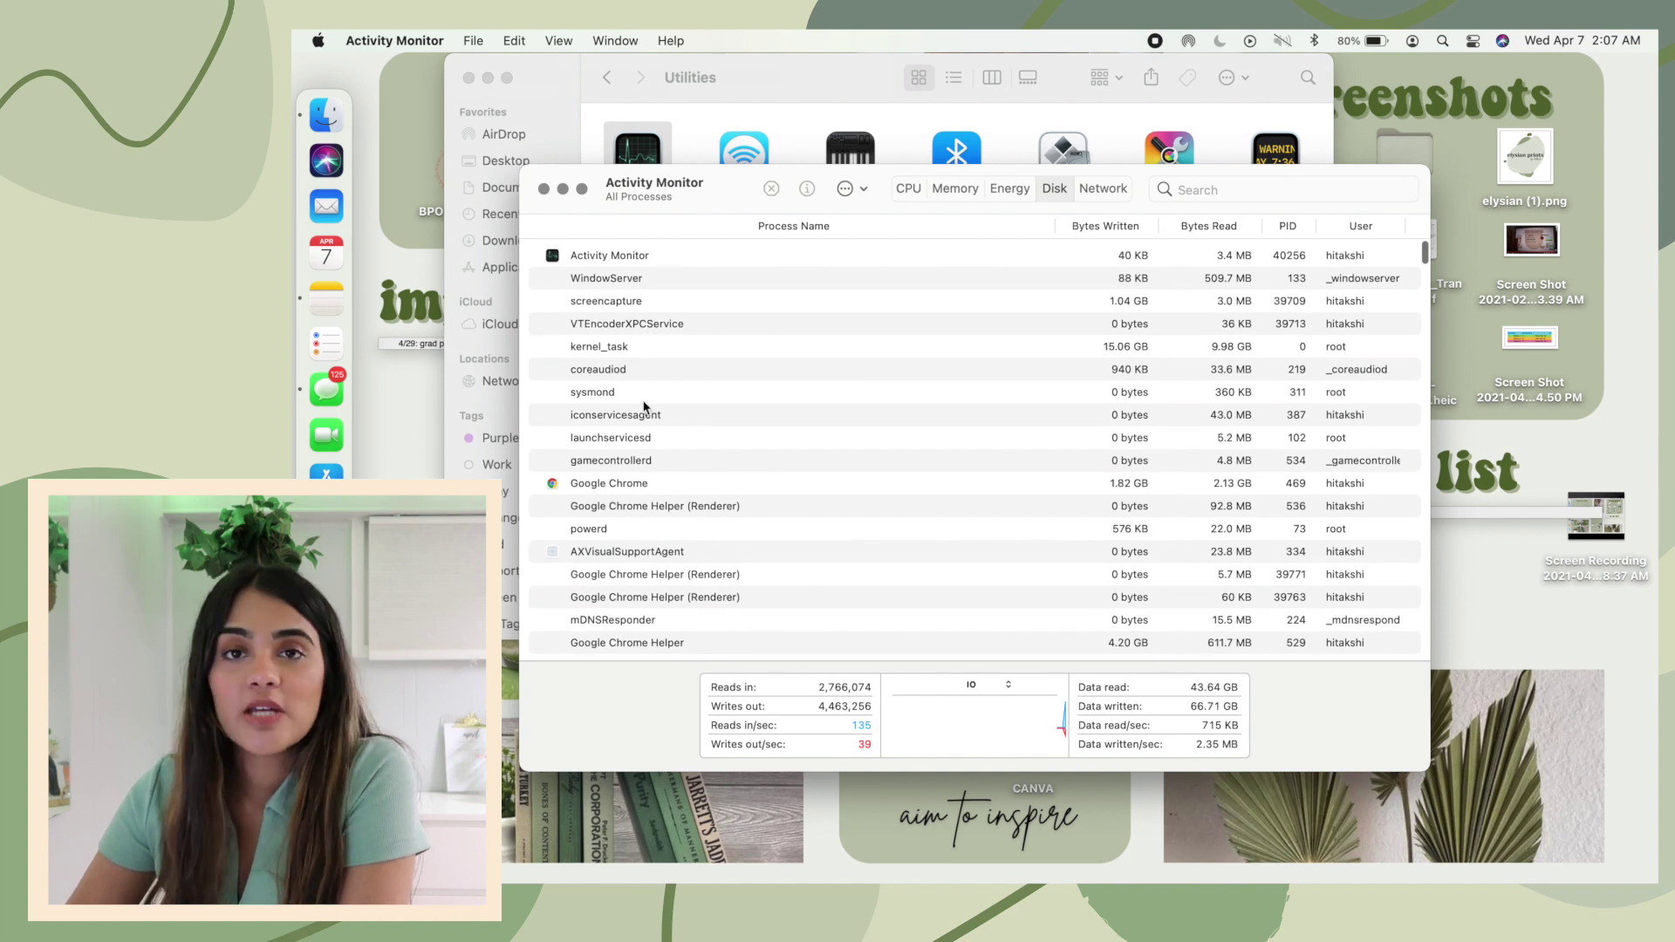
Look through the list of running processes and their disk usage for one that can be closed.
scroll(646, 405, down, 10)
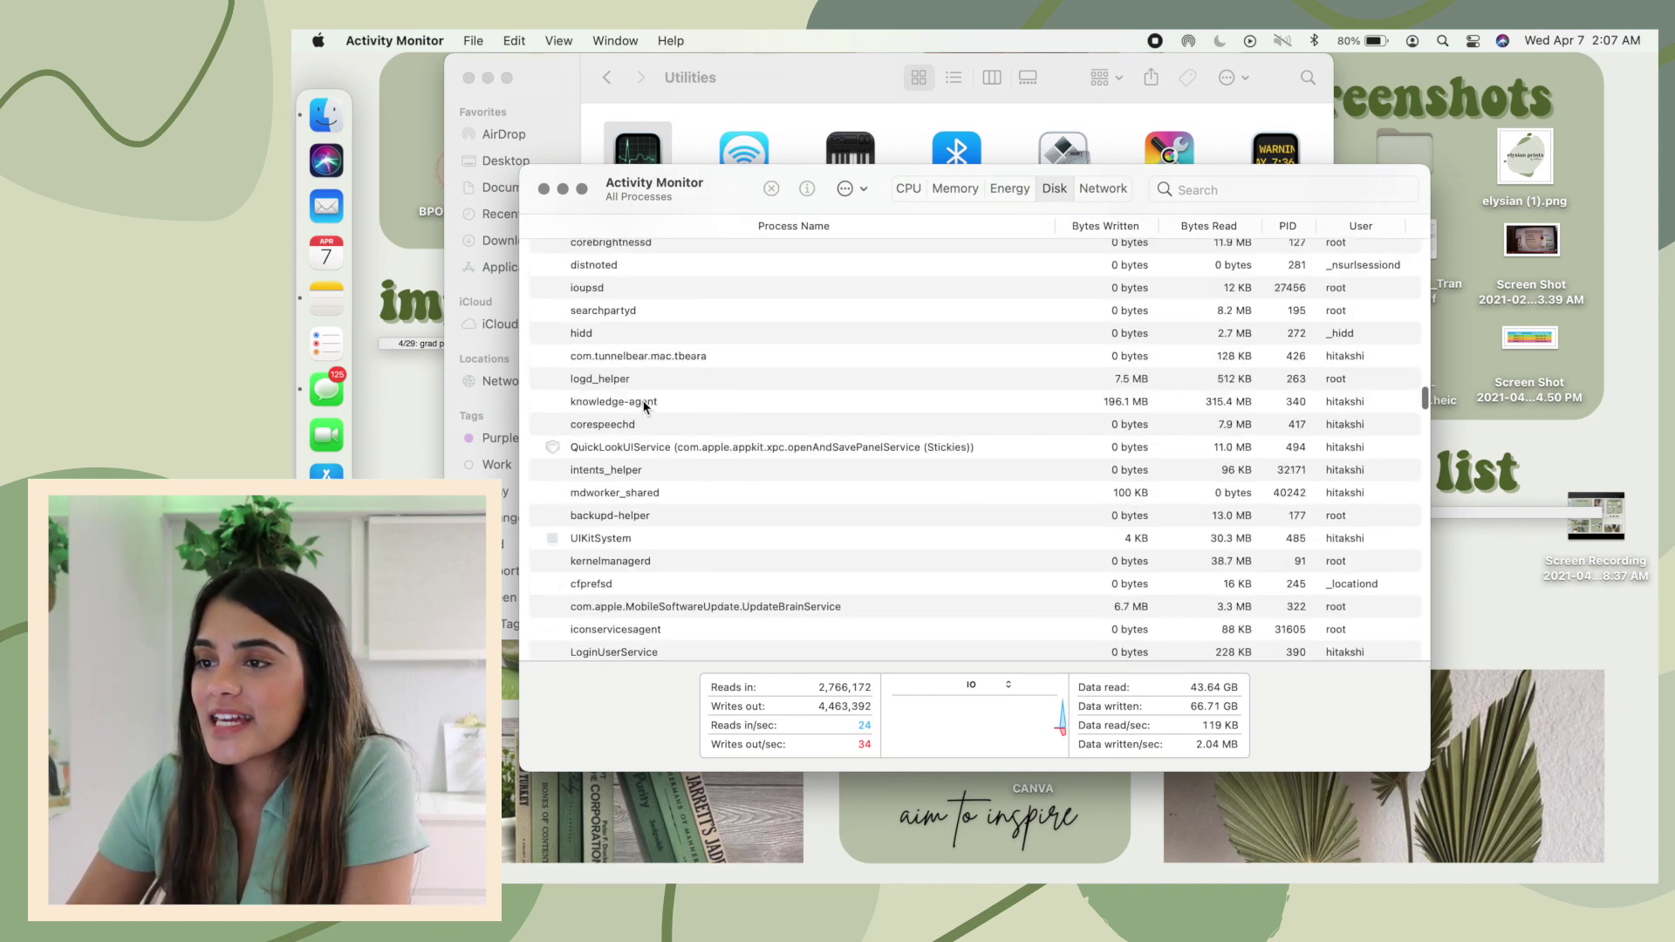
scroll(646, 406, up, 10)
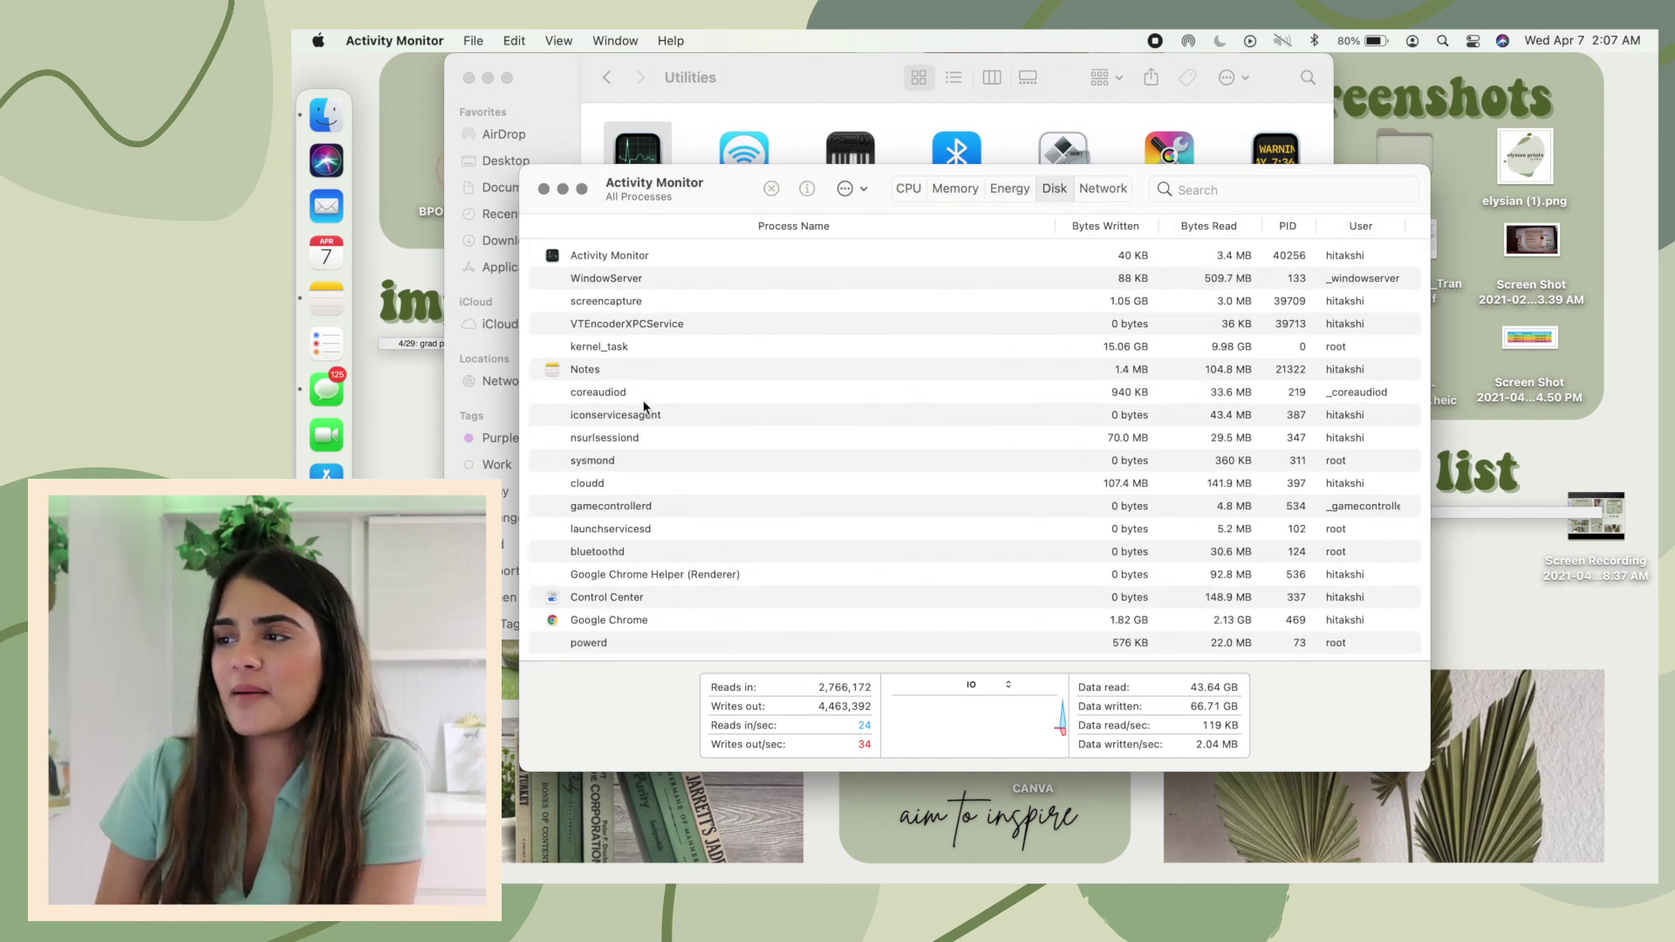
scroll(646, 406, down, 10)
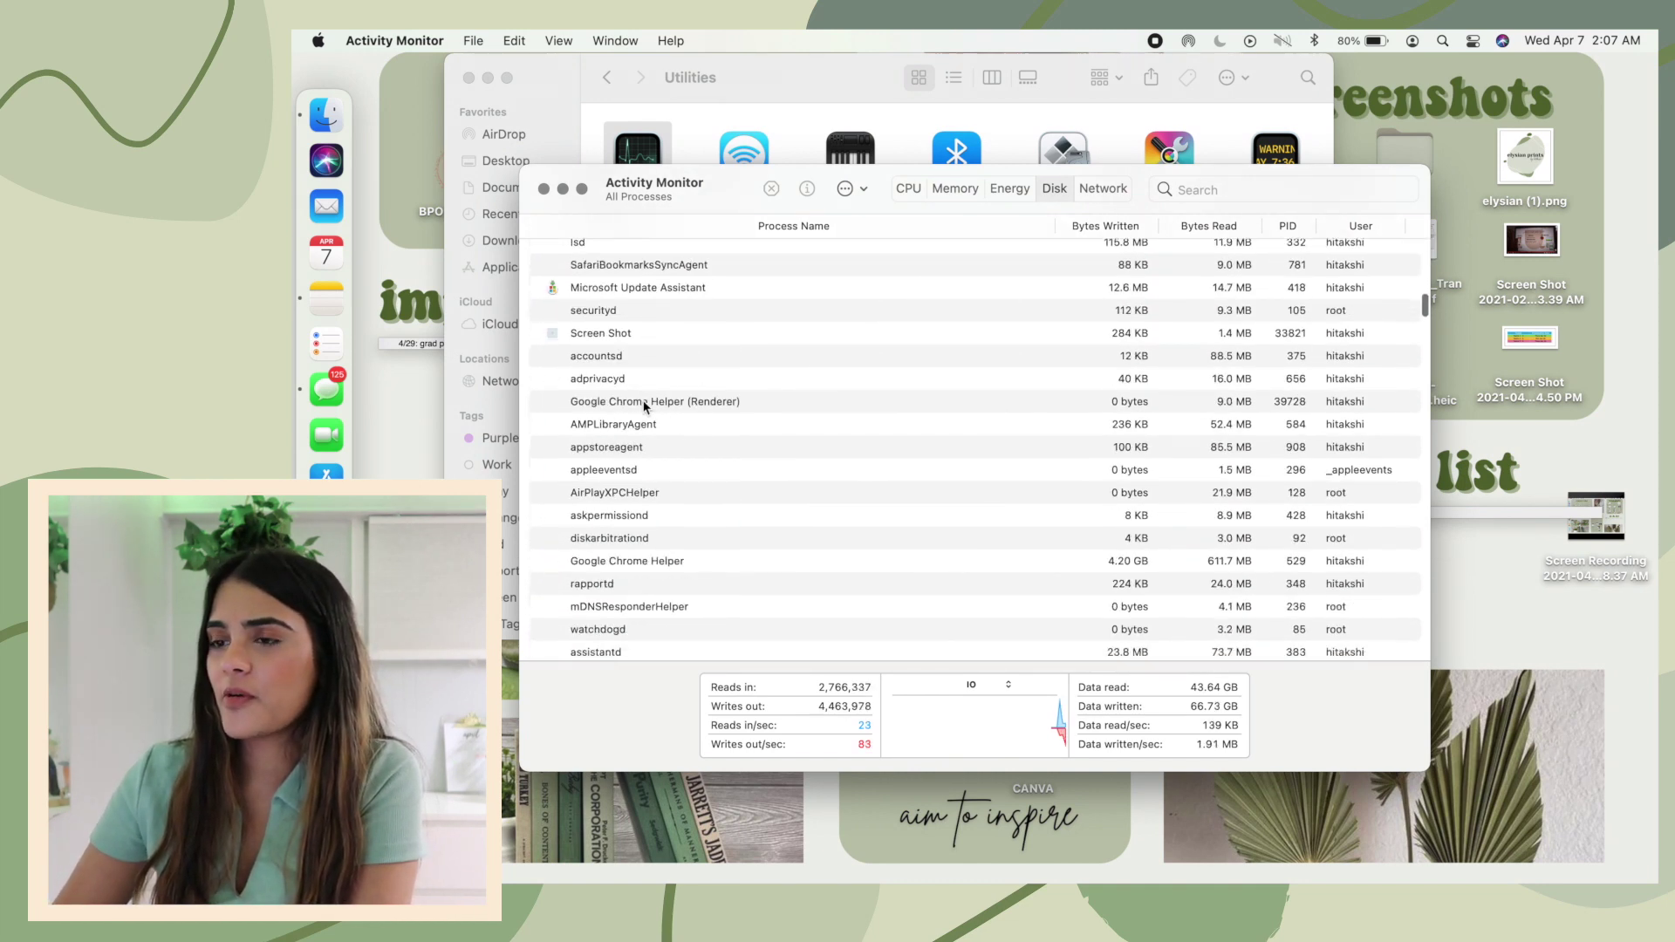
scroll(645, 406, down, 5)
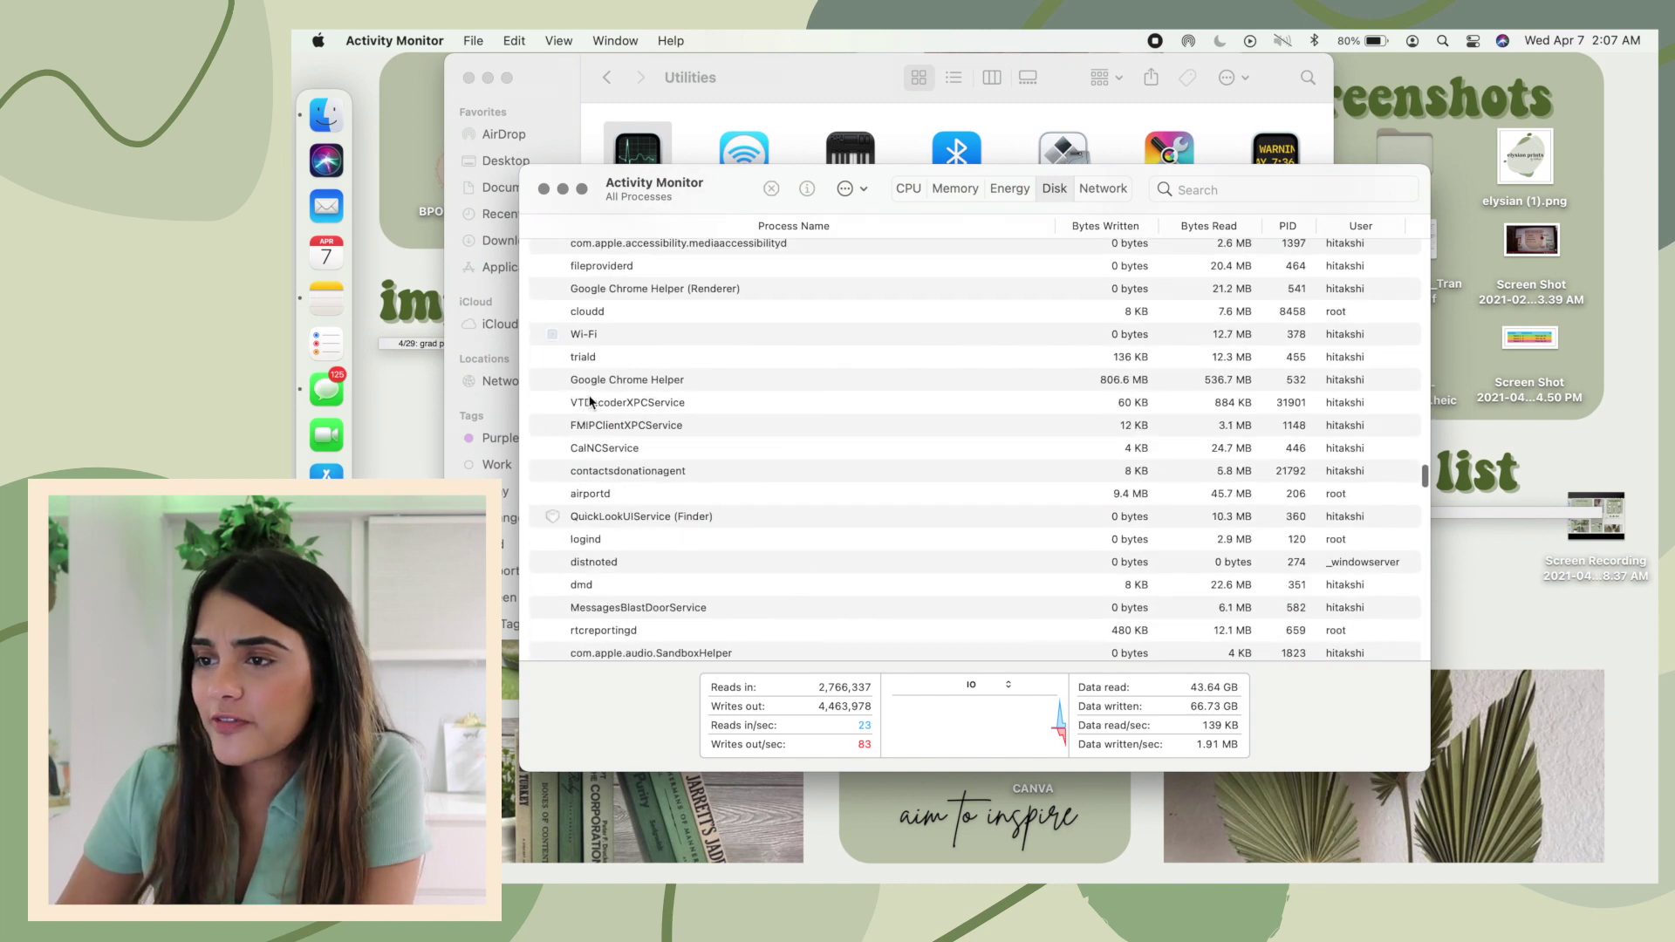
scroll(590, 533, down, 10)
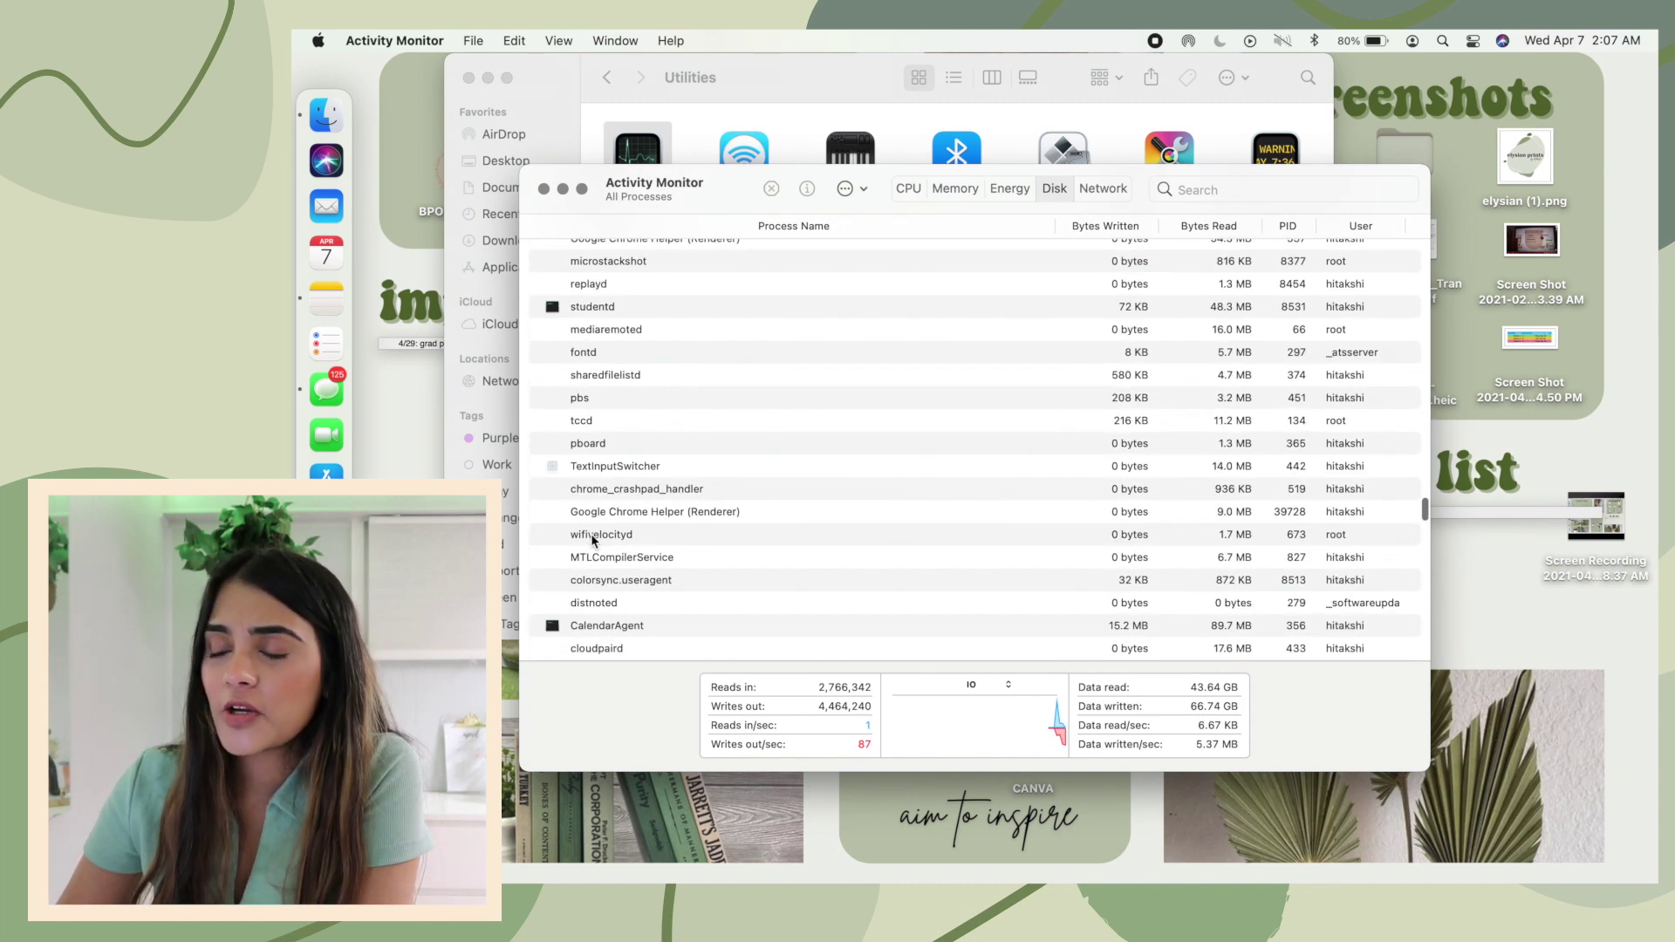
scroll(592, 539, up, 15)
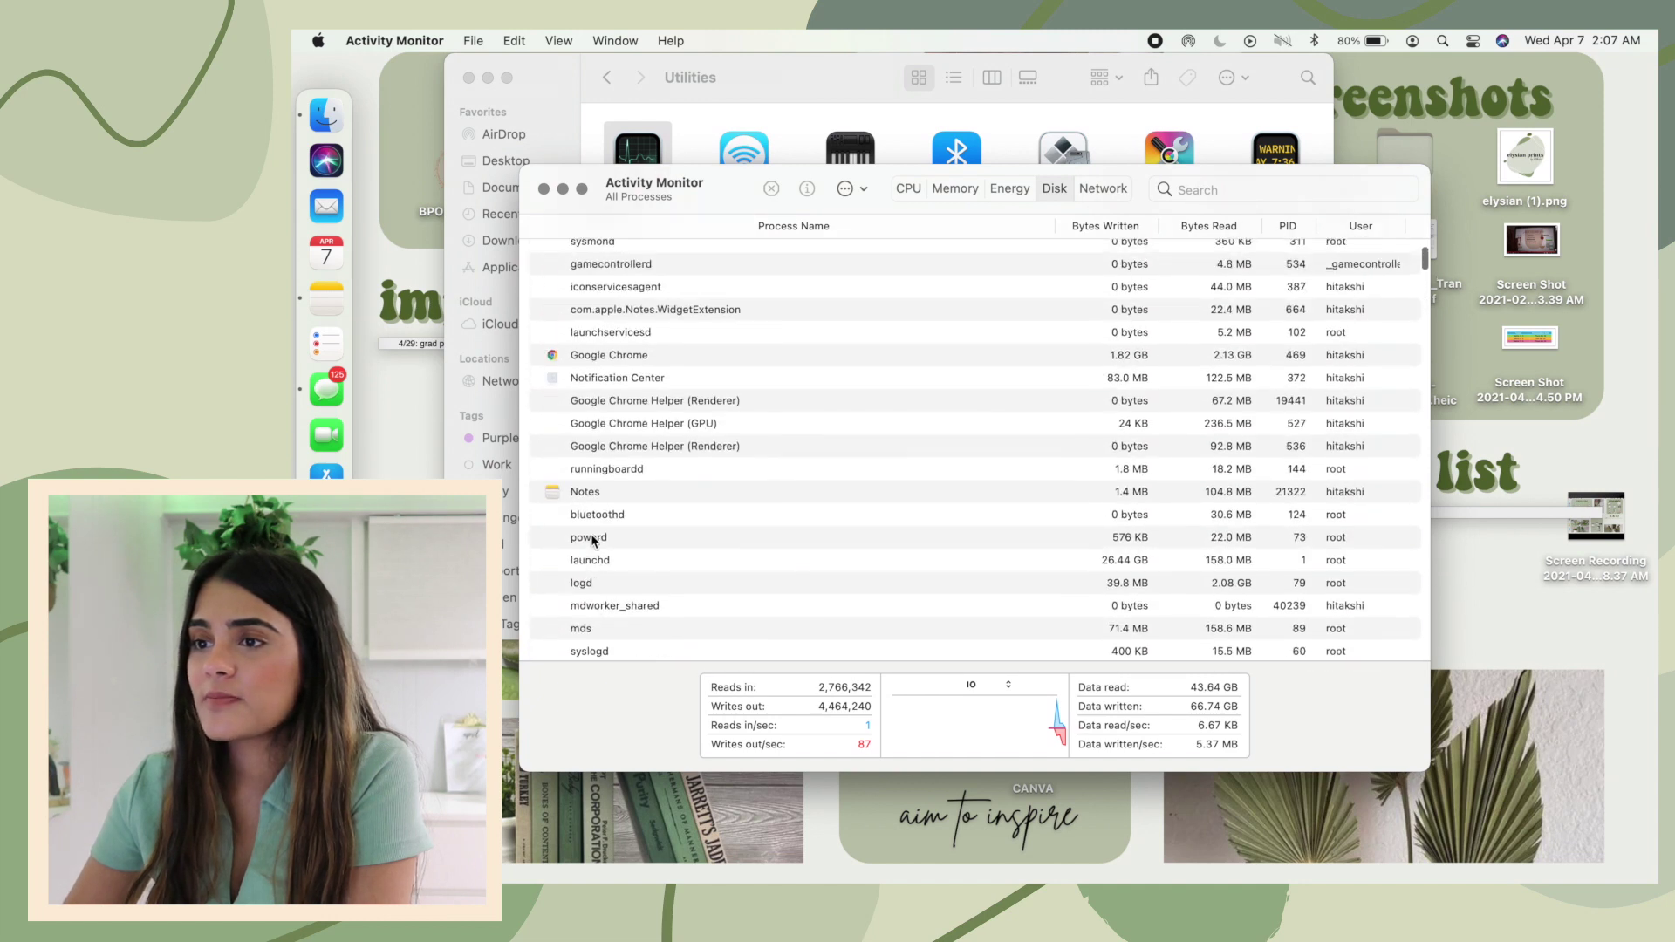
scroll(590, 533, up, 2)
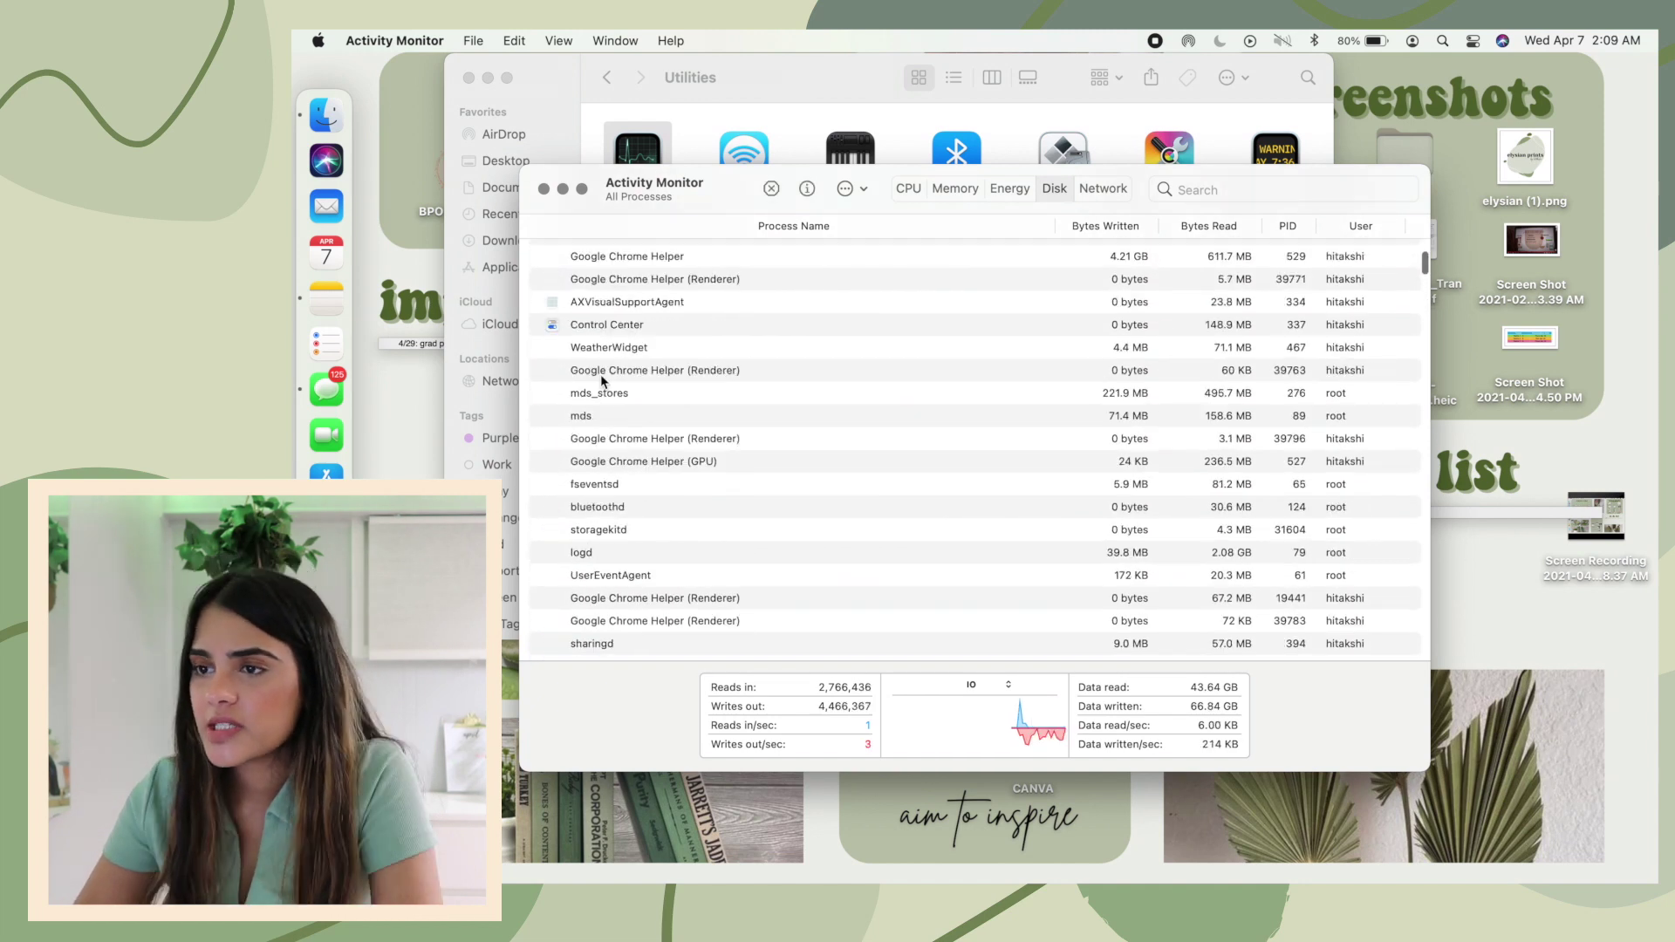
Open the details of the Control Center process, quit that process, and close its details window.
click(587, 330)
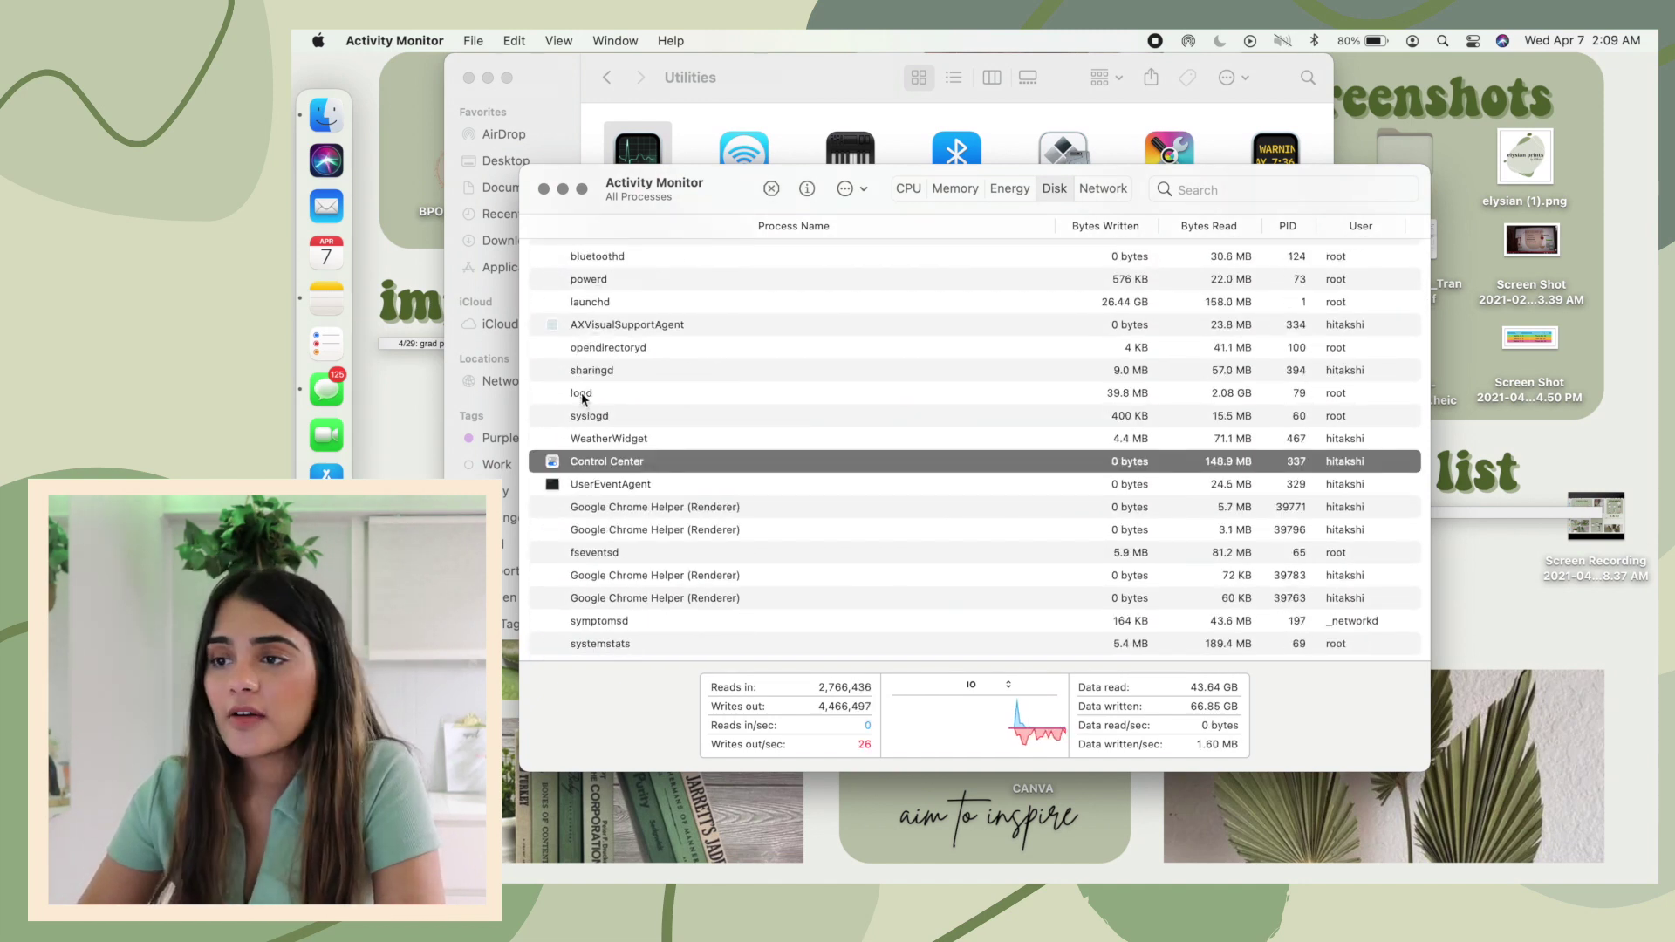
double_click(606, 463)
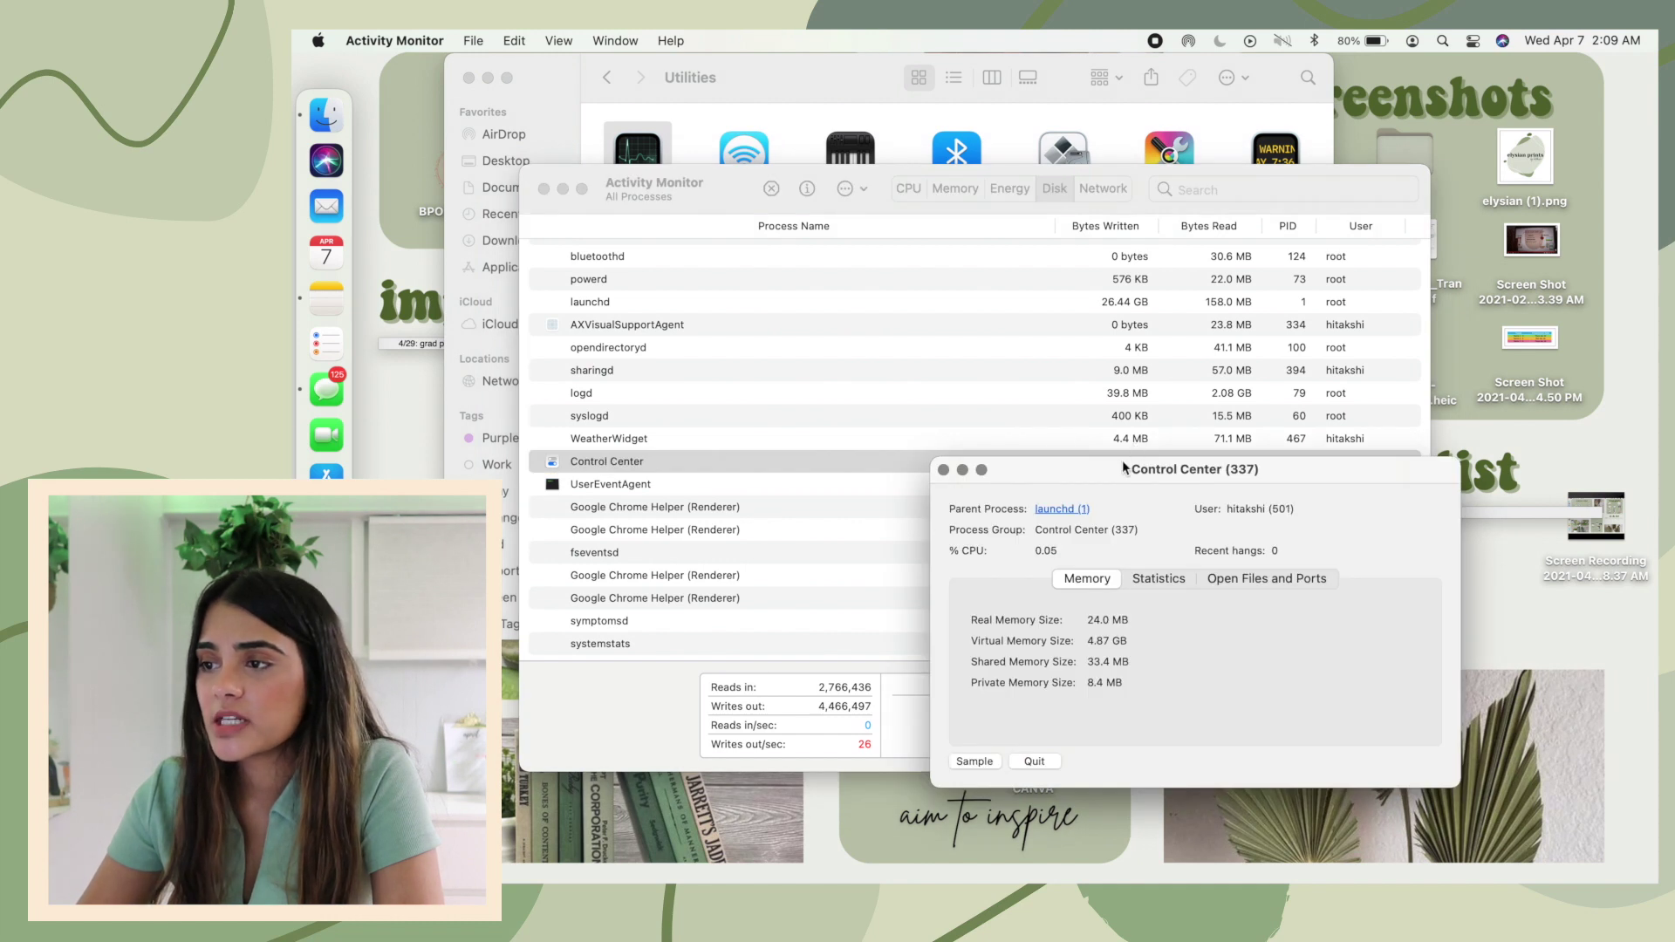
drag(1122, 459, 1074, 300)
click(972, 600)
click(1115, 511)
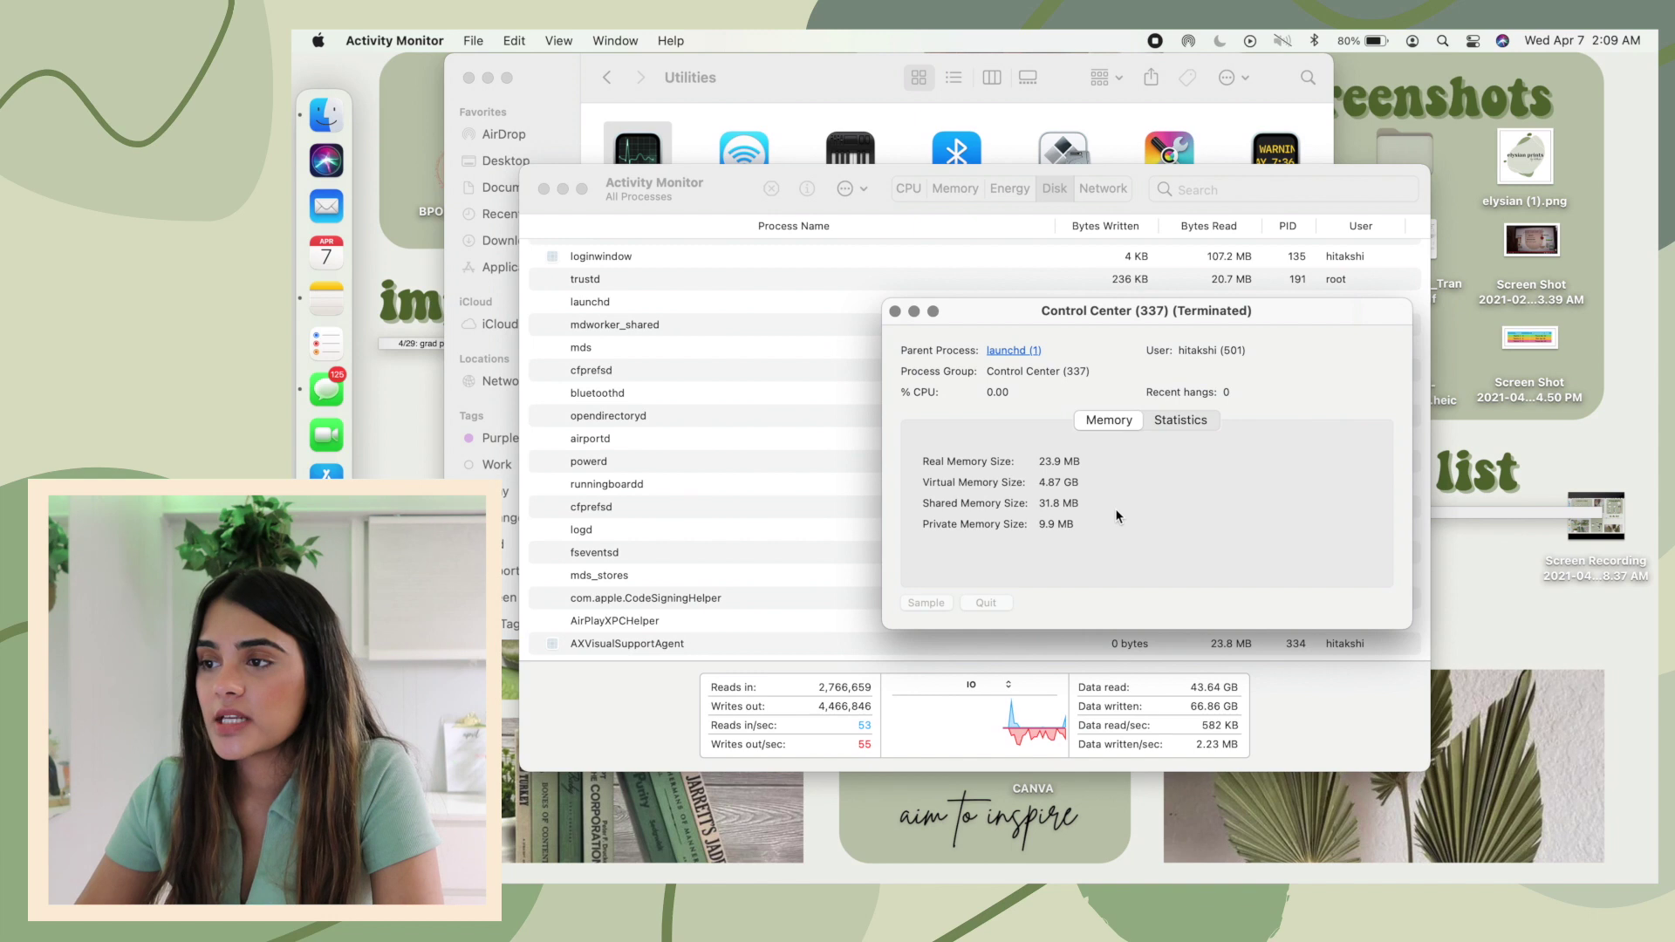
click(895, 312)
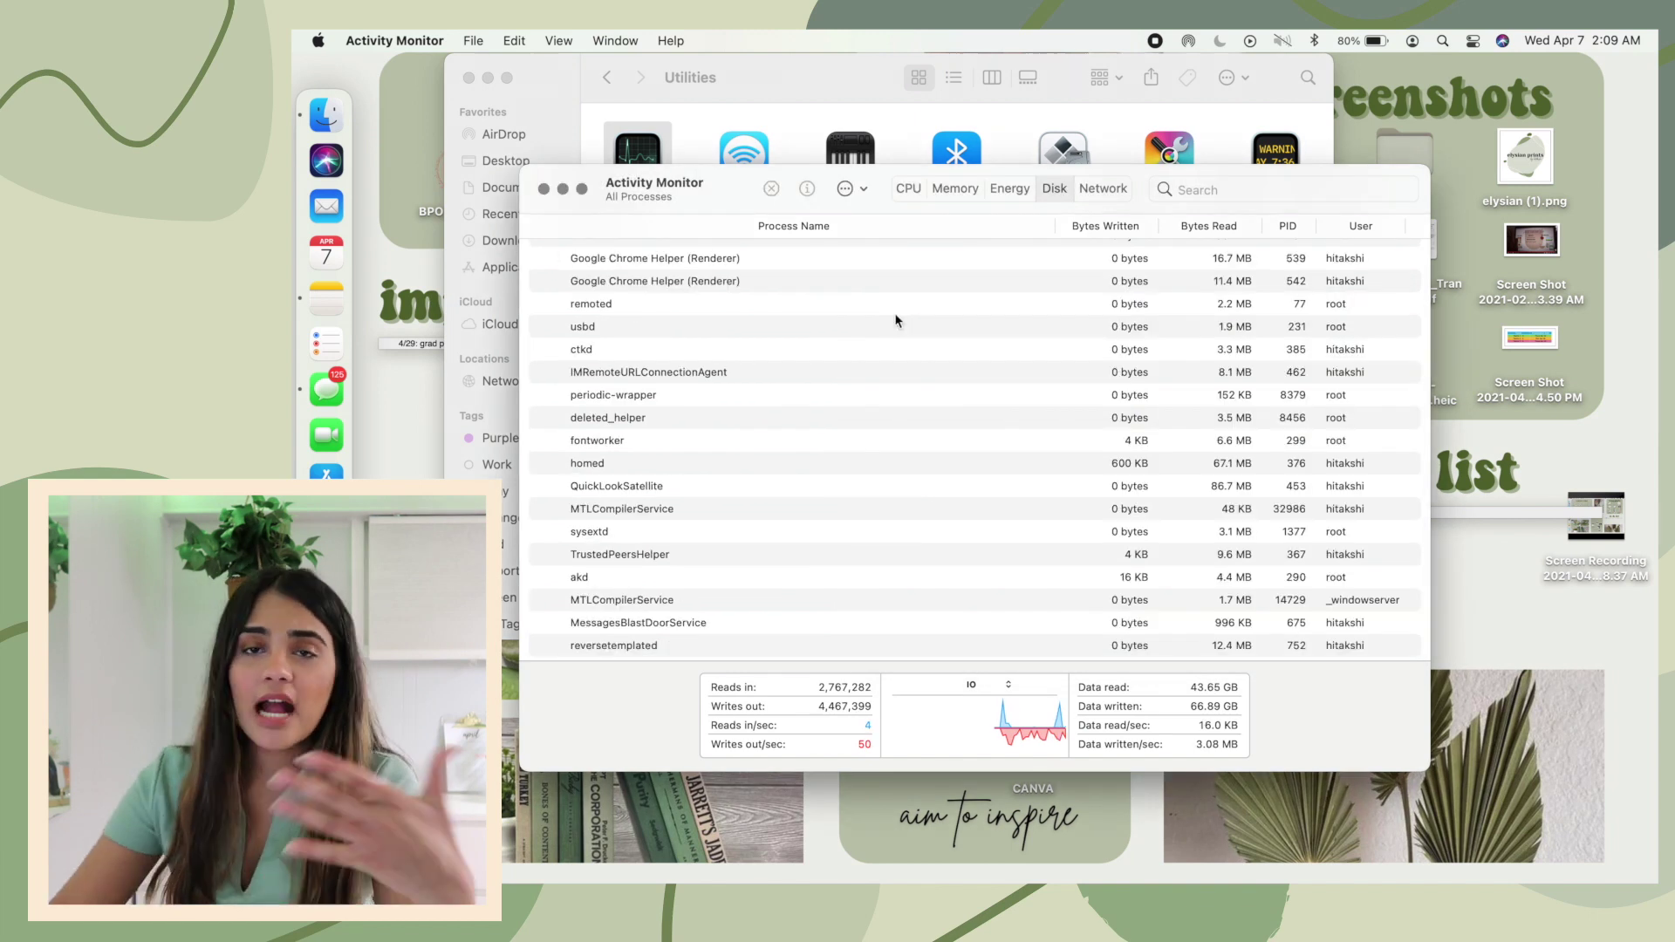
scroll(895, 320, up, 5)
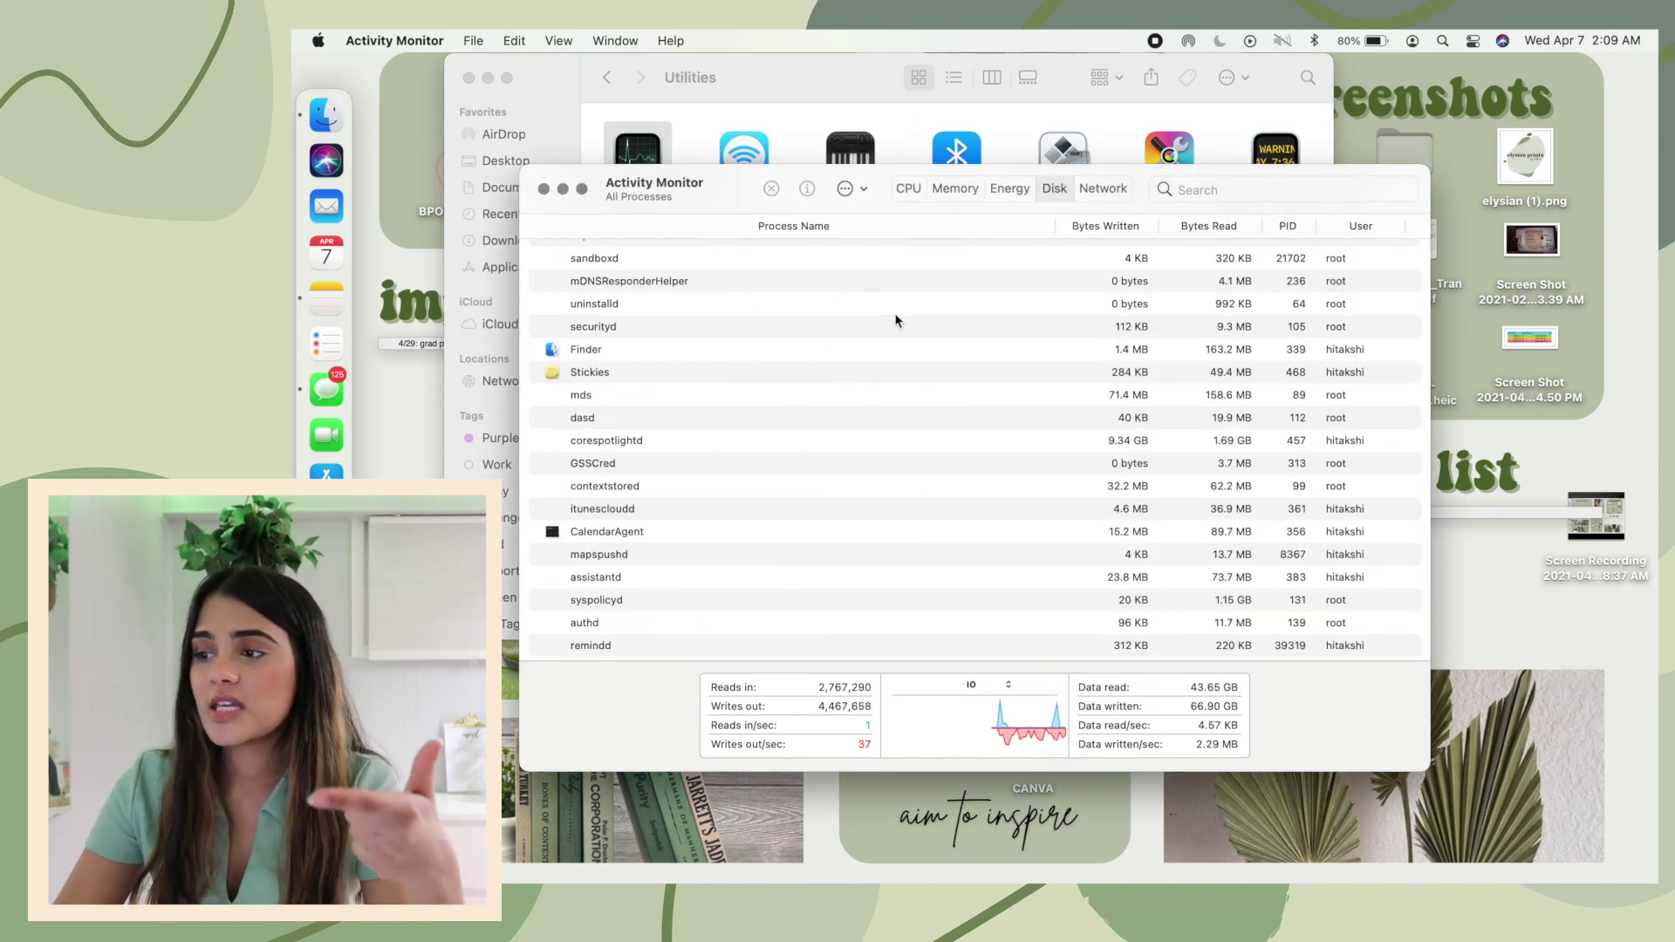
scroll(894, 320, up, 3)
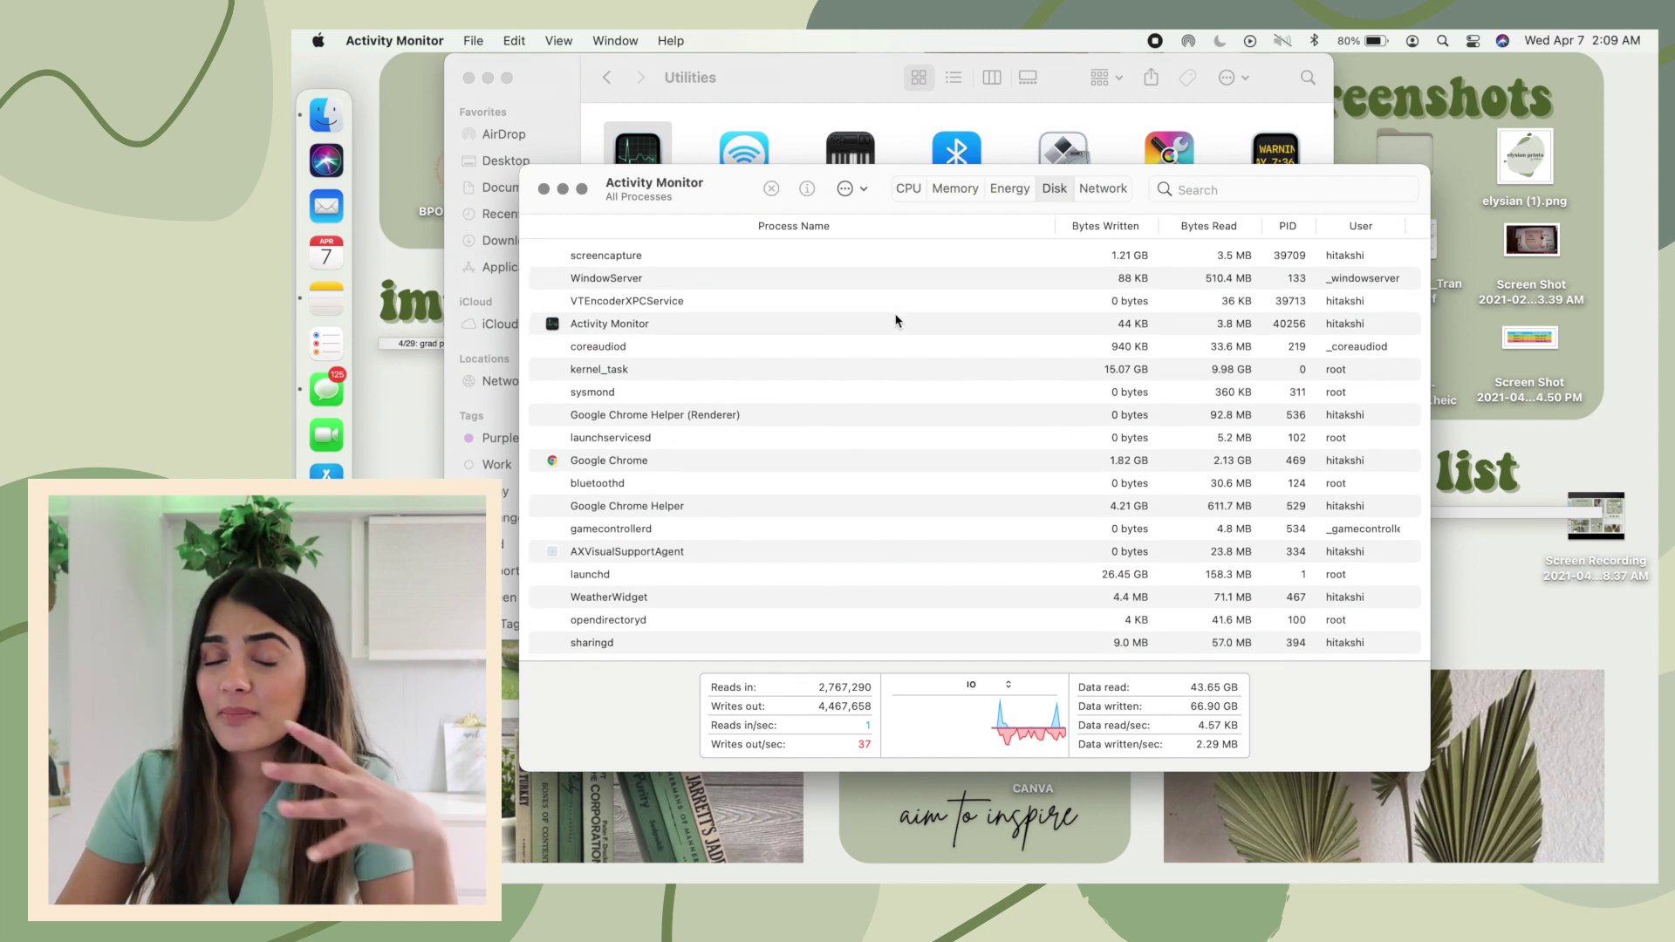
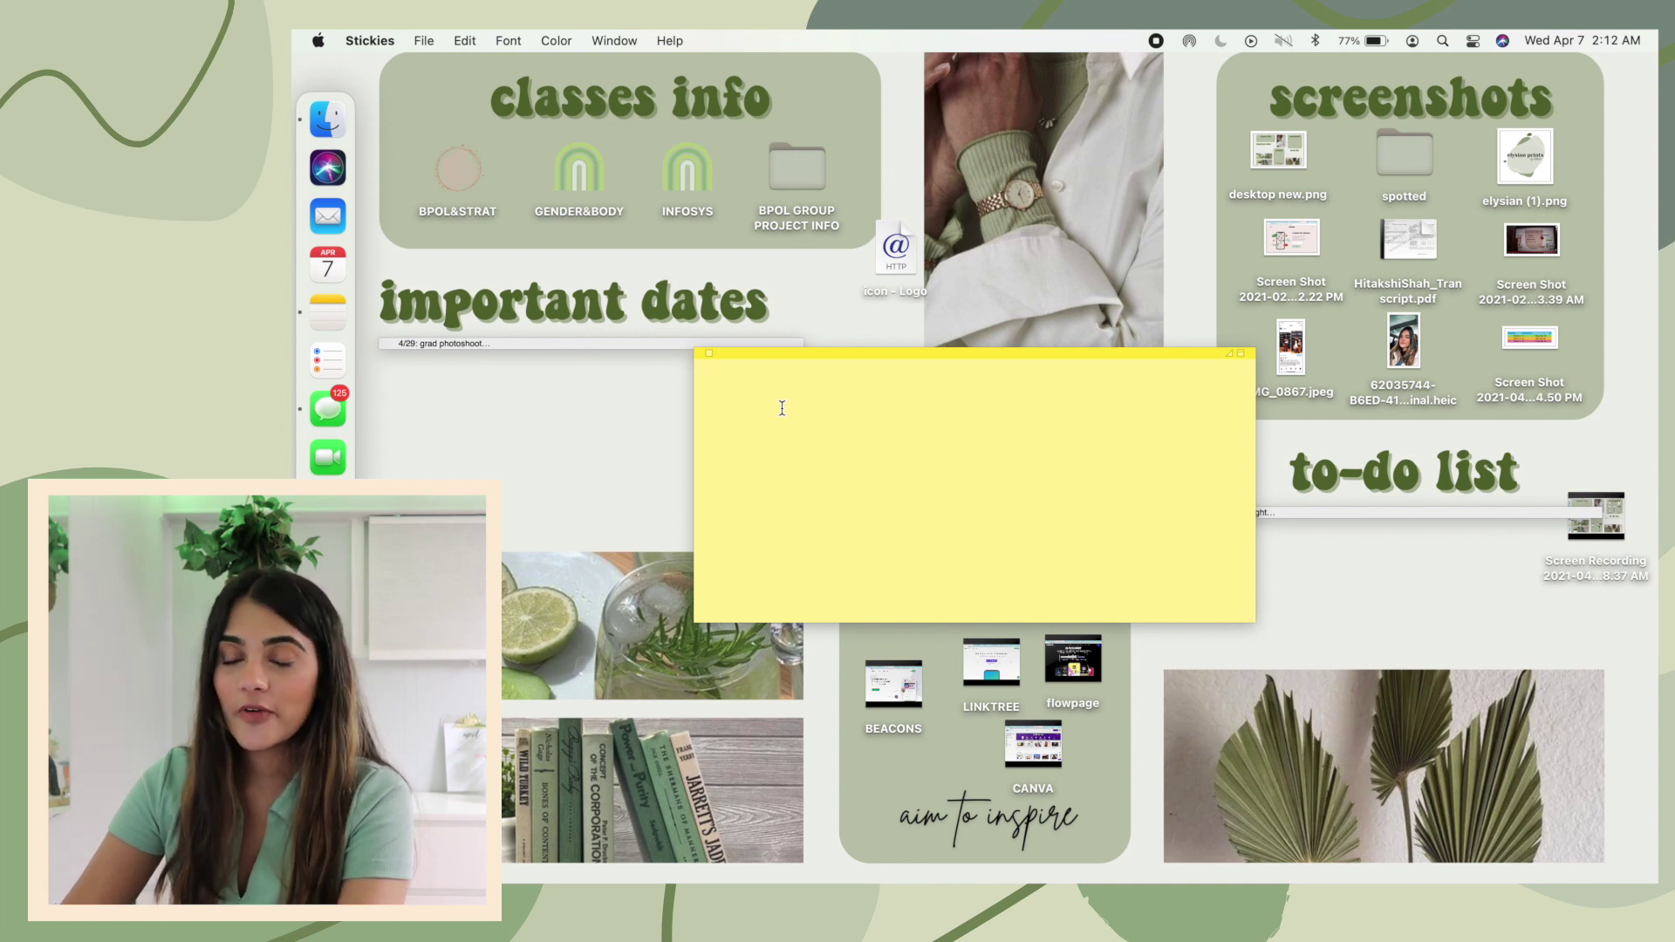
Open the Character Viewer for the new yellow note, browse the bullets/stars and emoji sets, and shift the viewer upward to uncover the note.
key(ctrl+super+space)
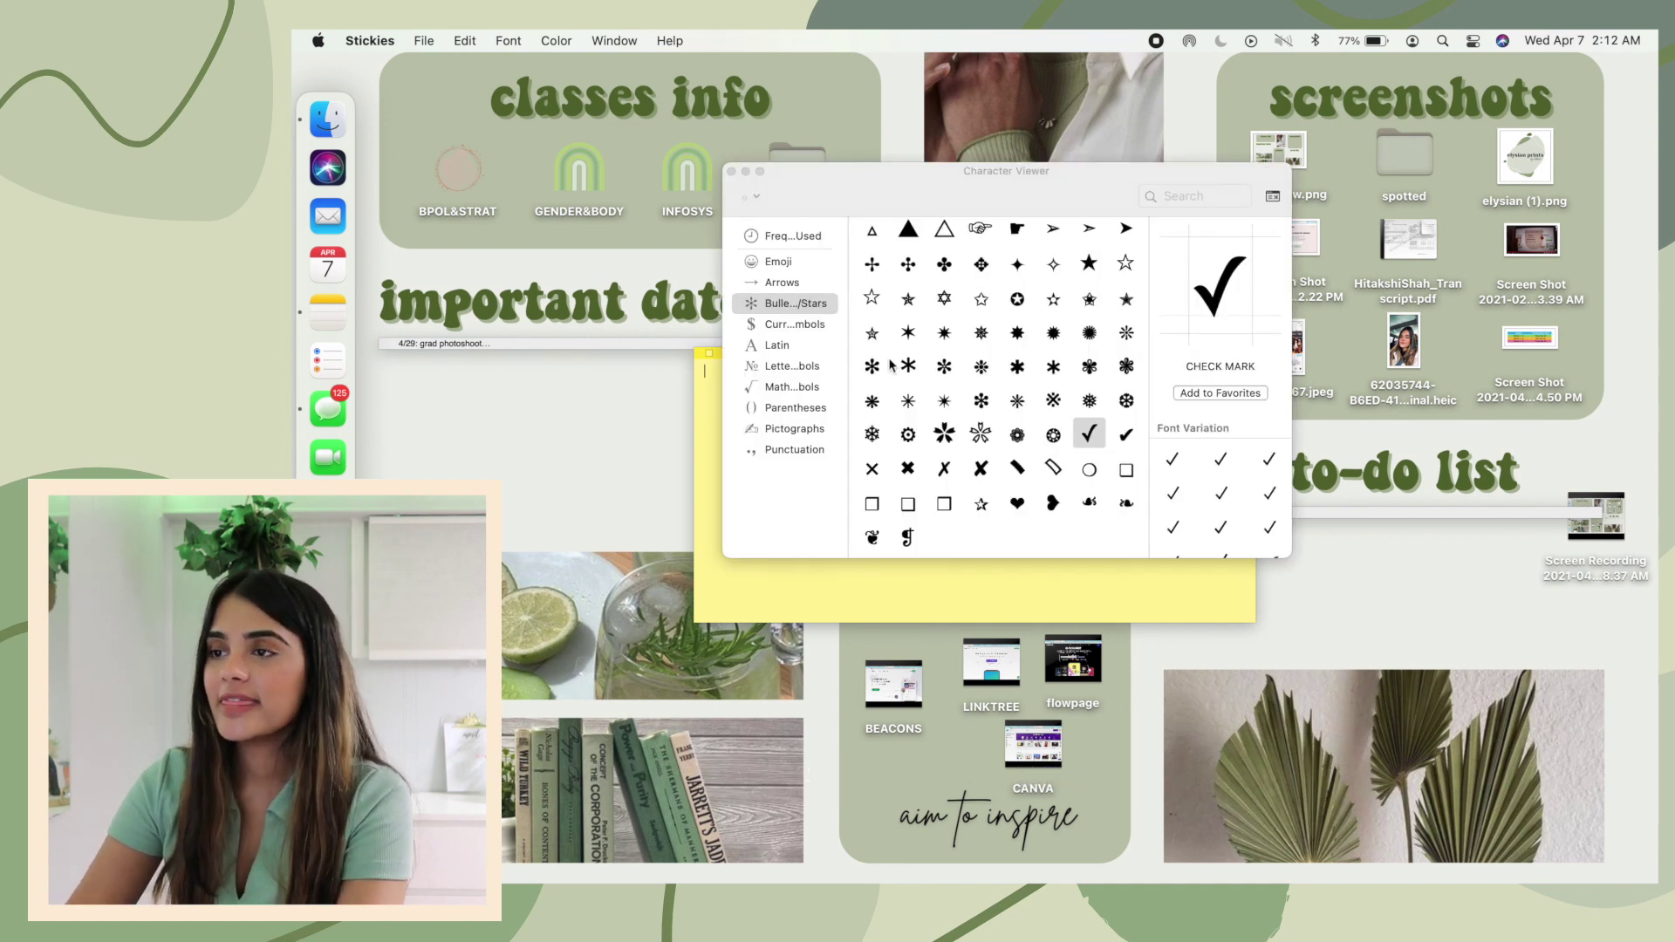
scroll(890, 365, down, 1)
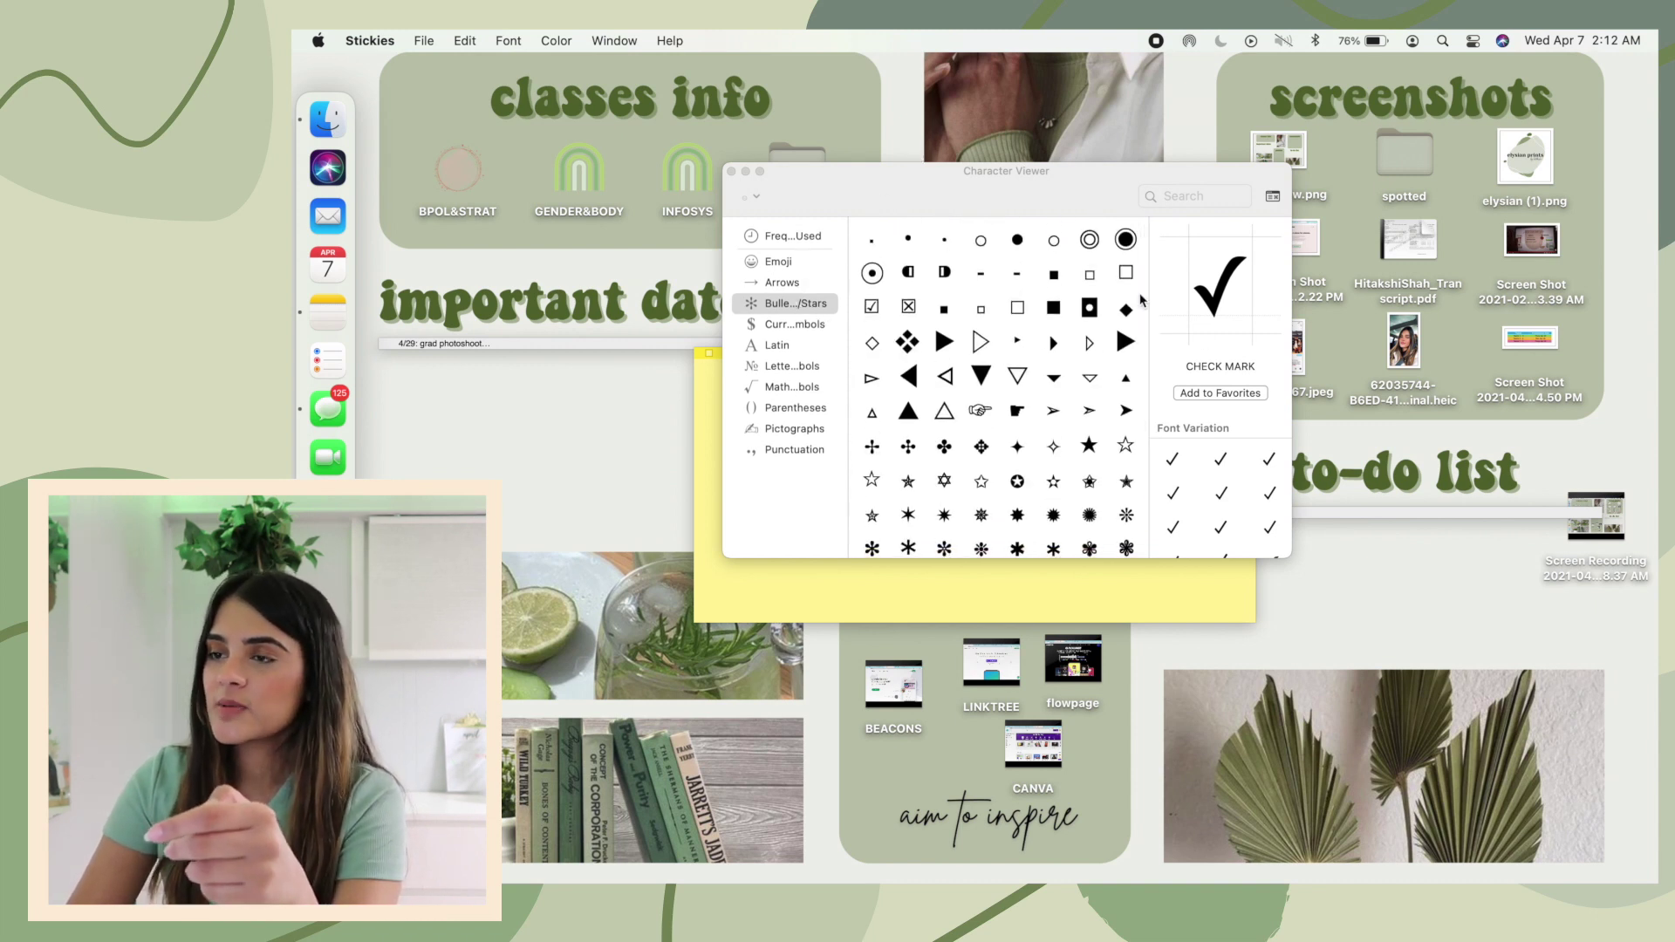
click(799, 261)
scroll(1046, 347, down, 10)
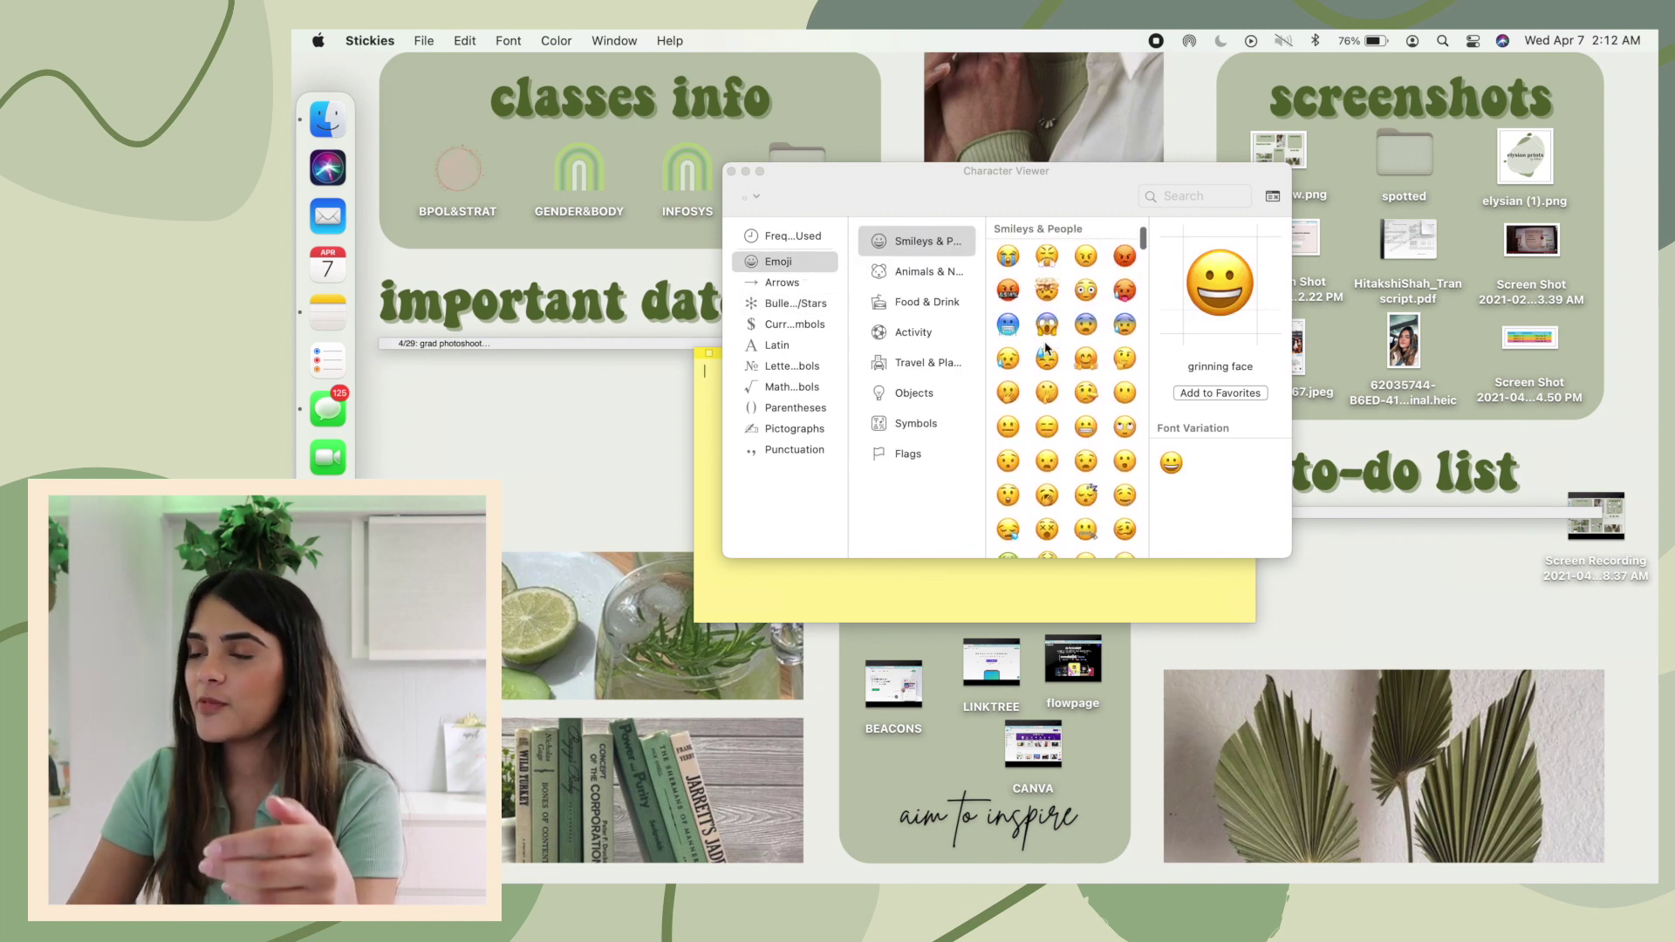
drag(1024, 230, 1158, 139)
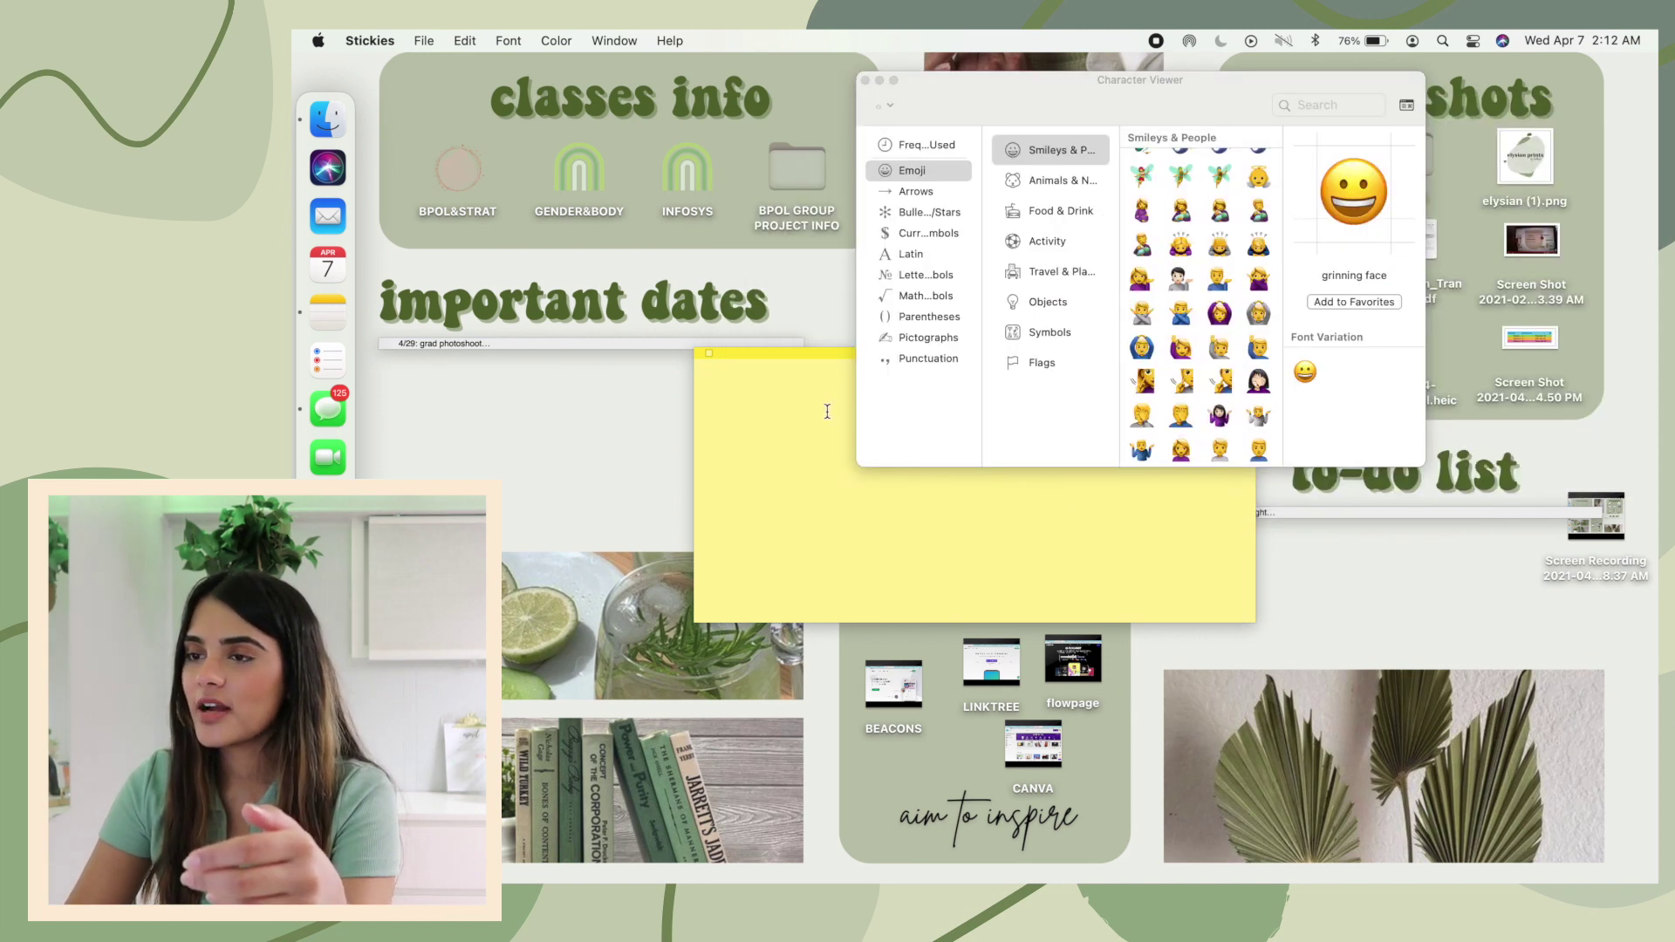
Pick the medium-dark skin tone variant of the person gesturing no emoji for the yellow note.
click(1145, 316)
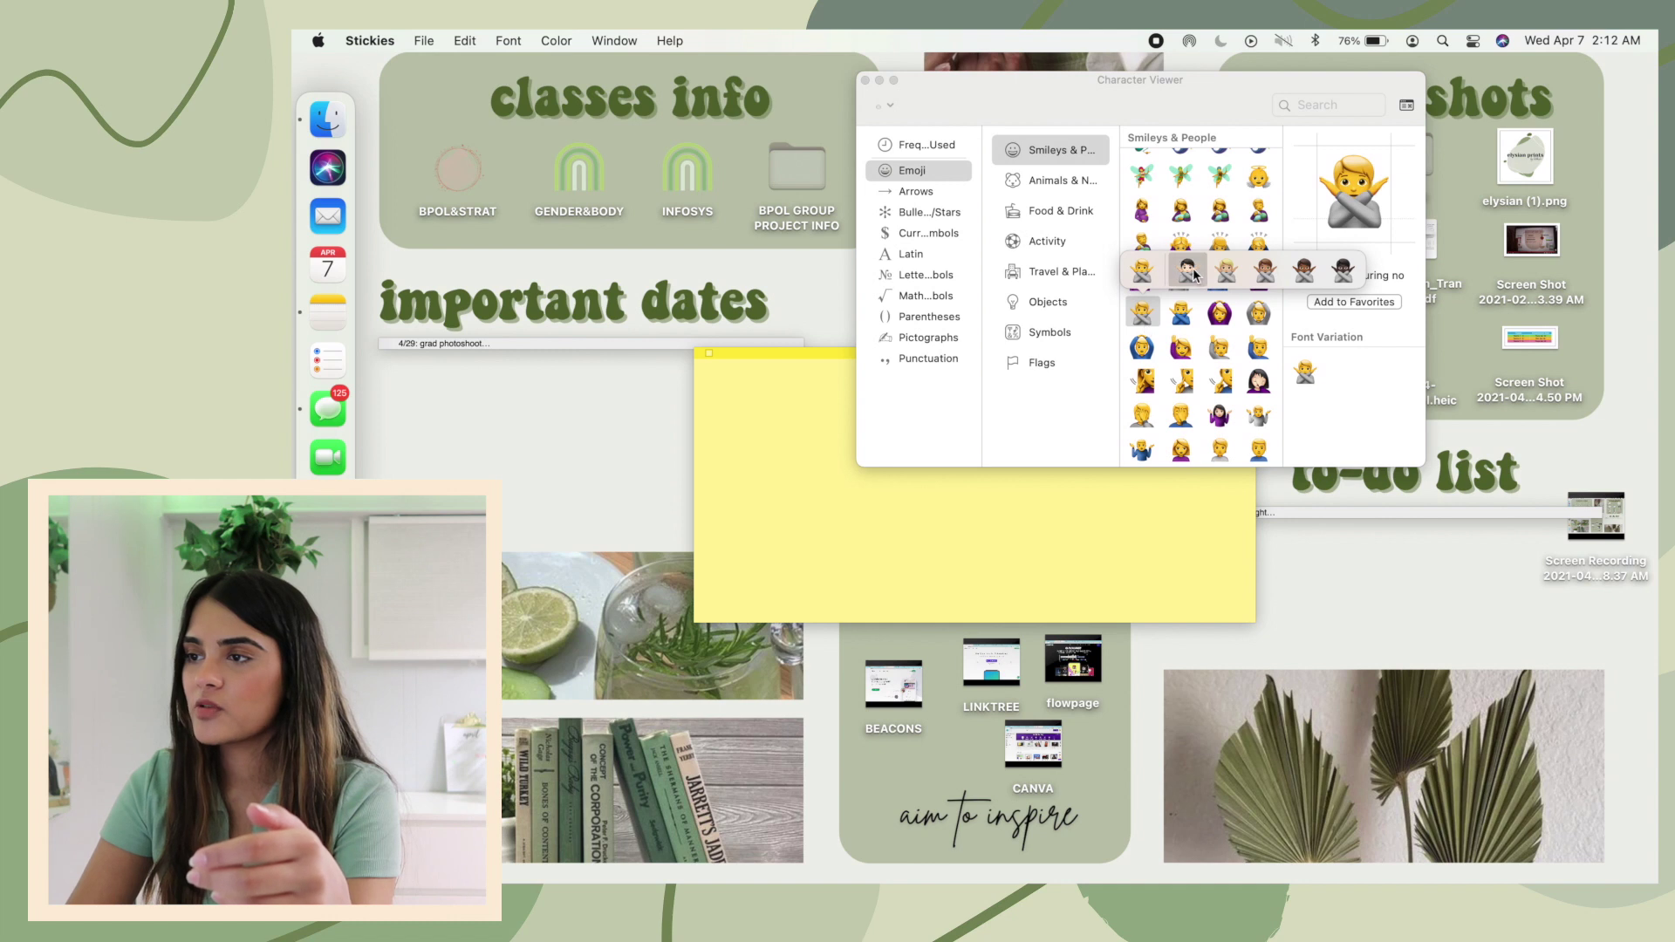
click(1303, 272)
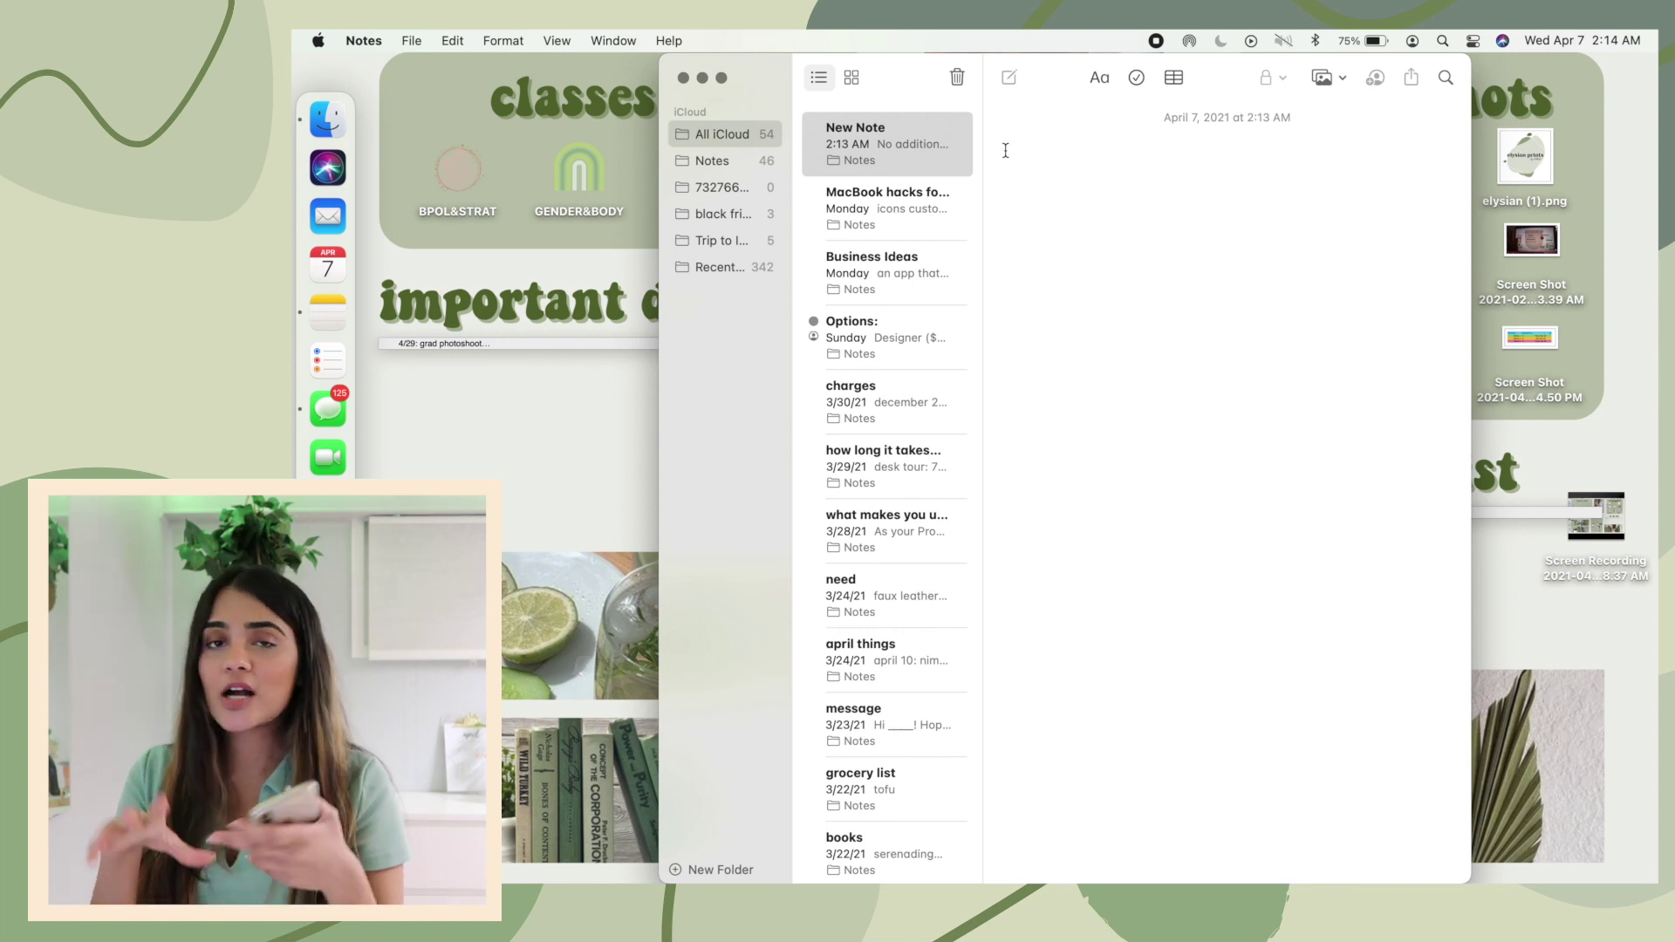
Insert a photo taken with the connected iPhone into the new note, check the photo's markup options and place the cursor below it.
click(1345, 79)
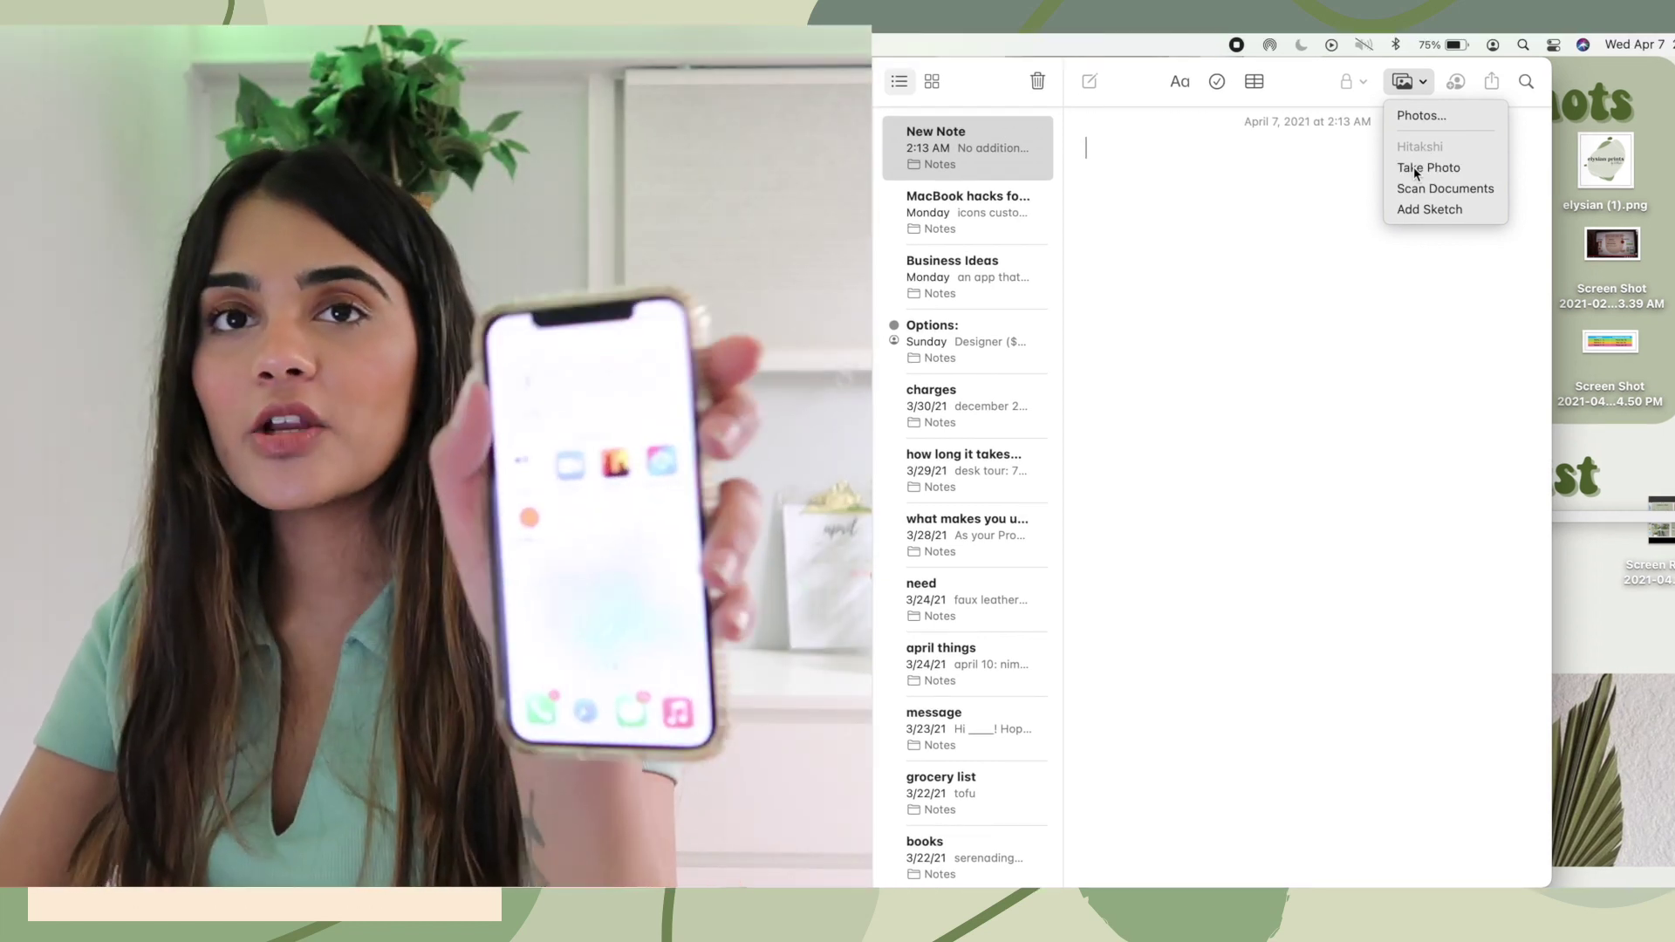
click(1414, 166)
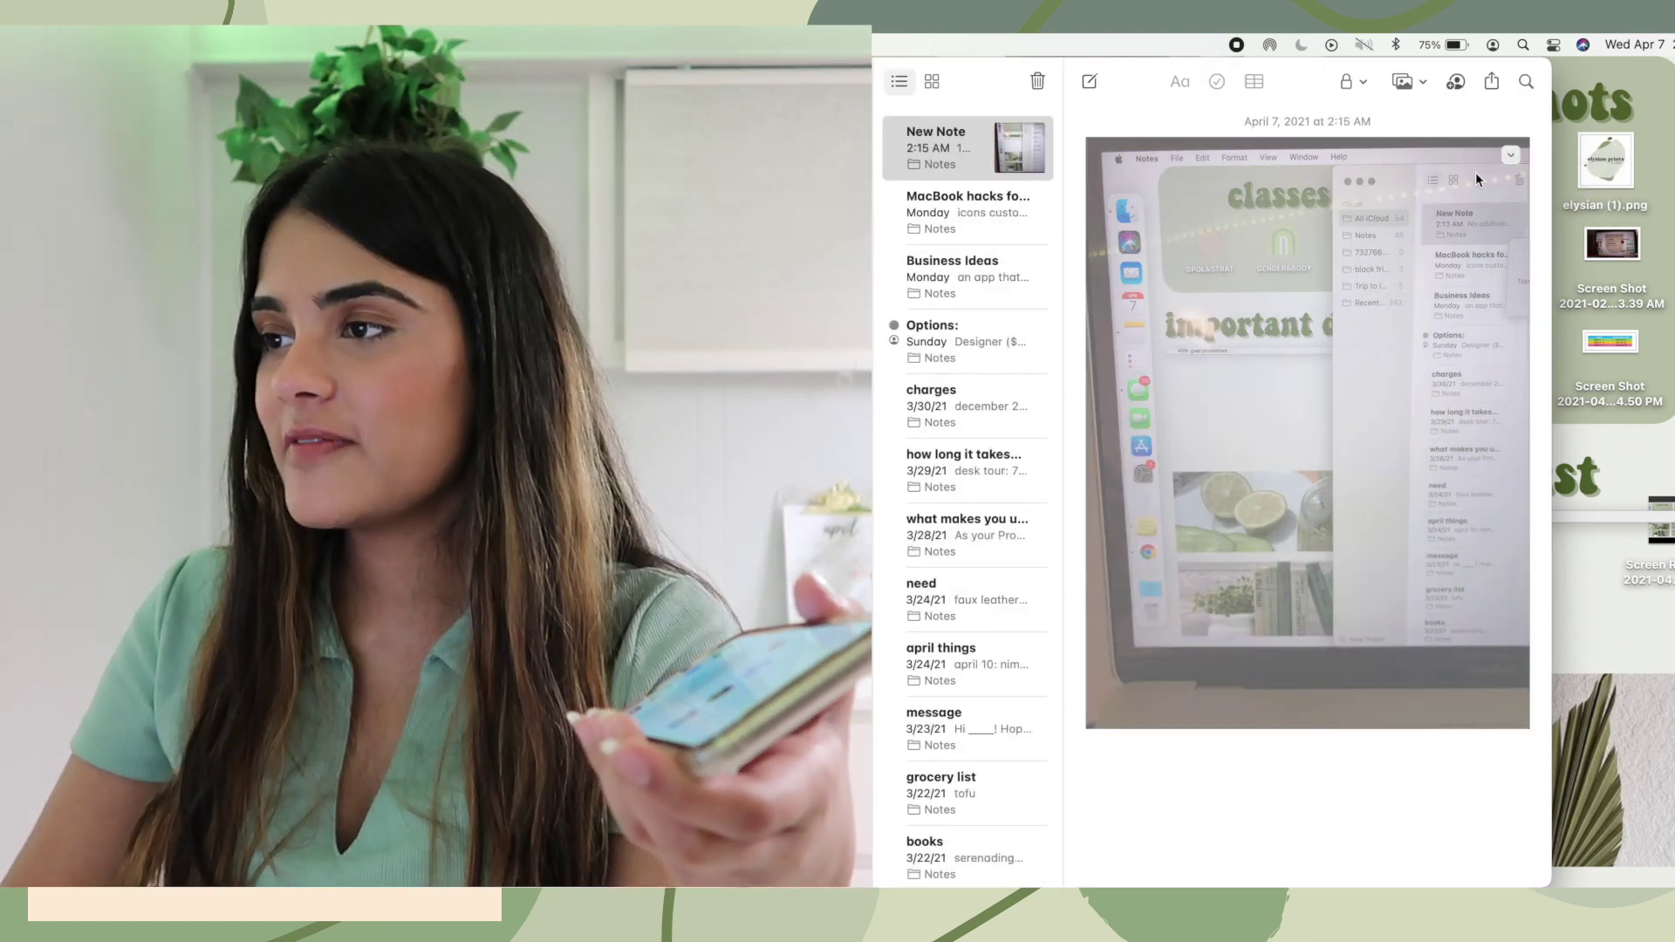
click(1511, 155)
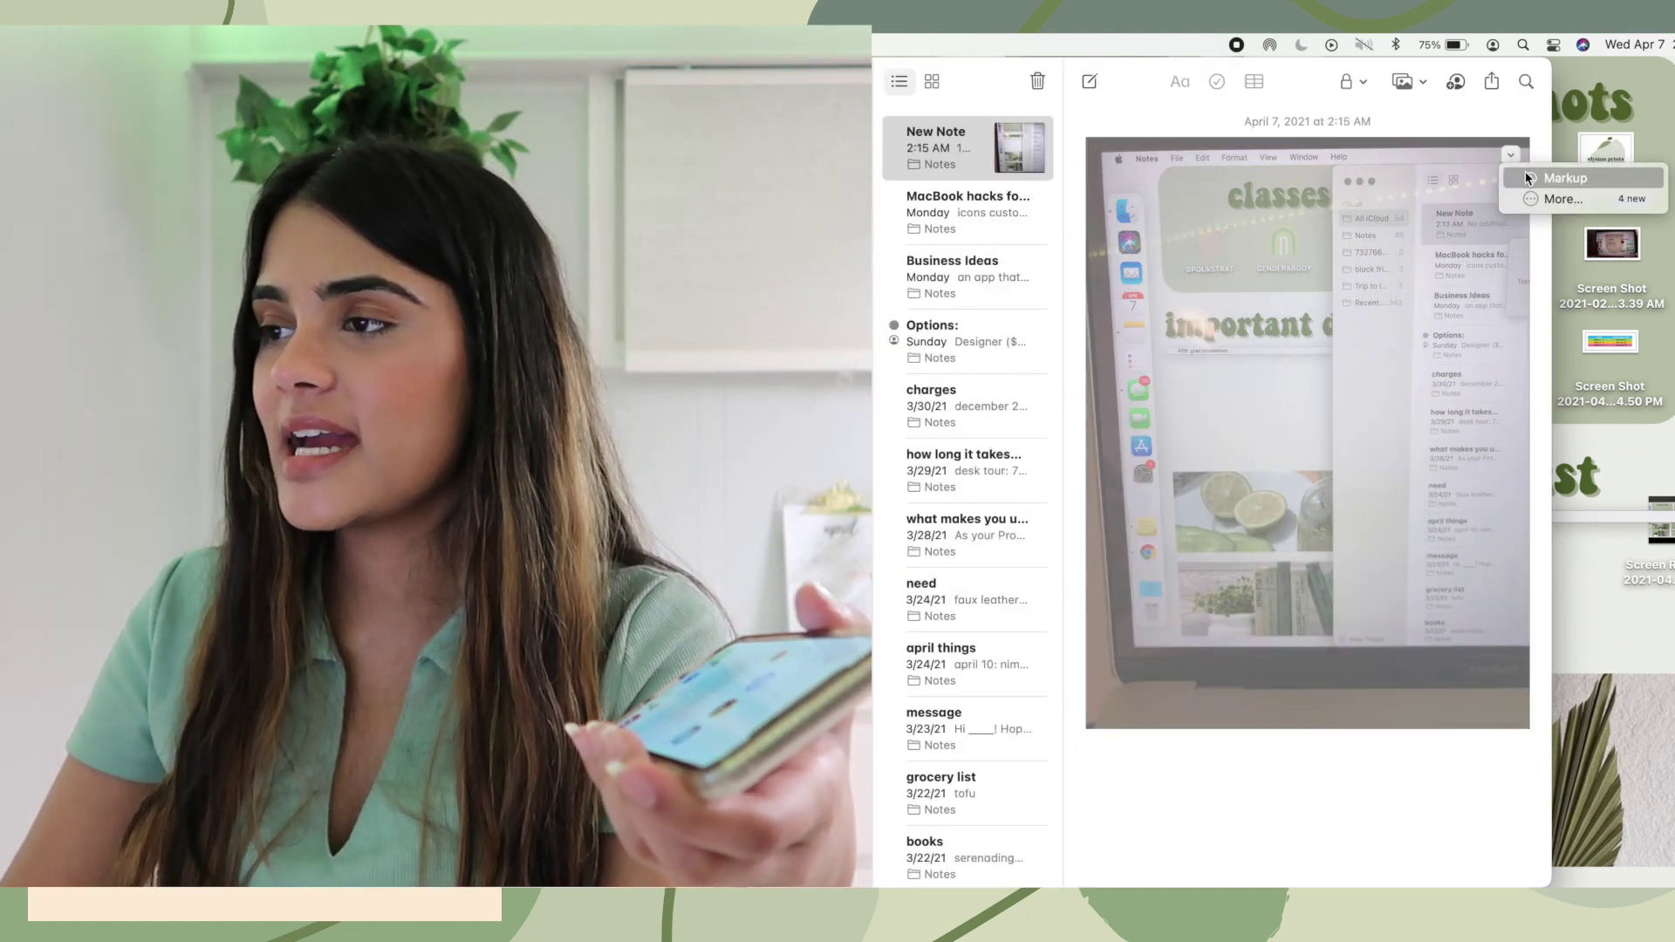
click(1111, 729)
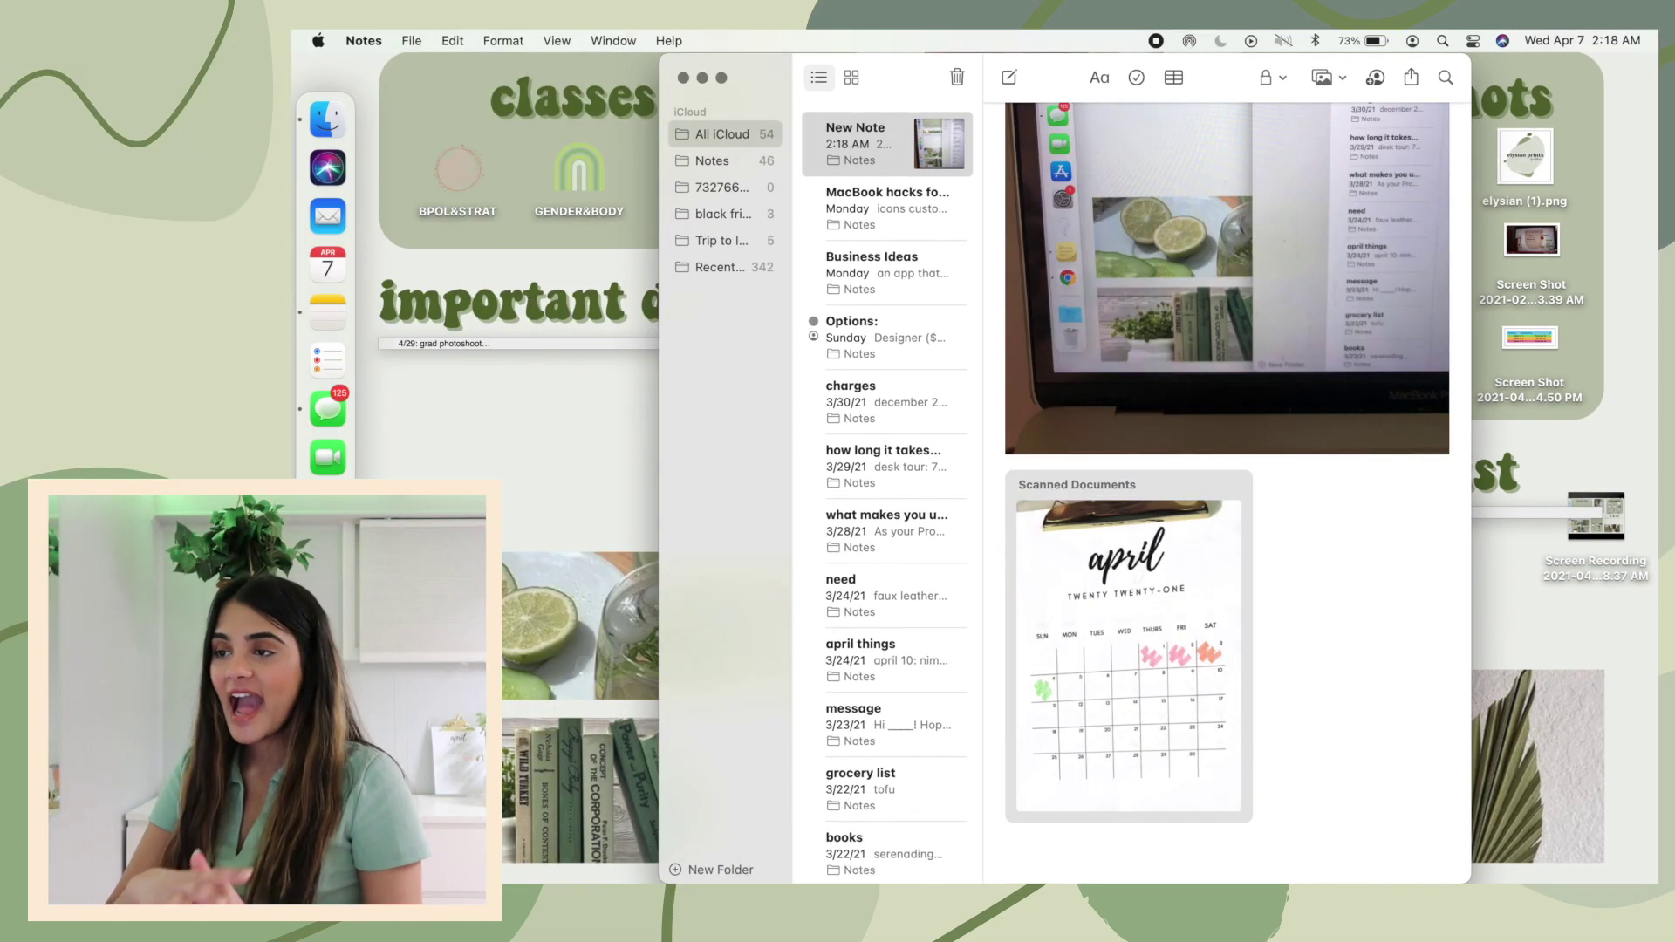
Paste the text "Use special characters" copied on the iPhone into the note below the scanned April calendar.
scroll(1228, 488, down, 1)
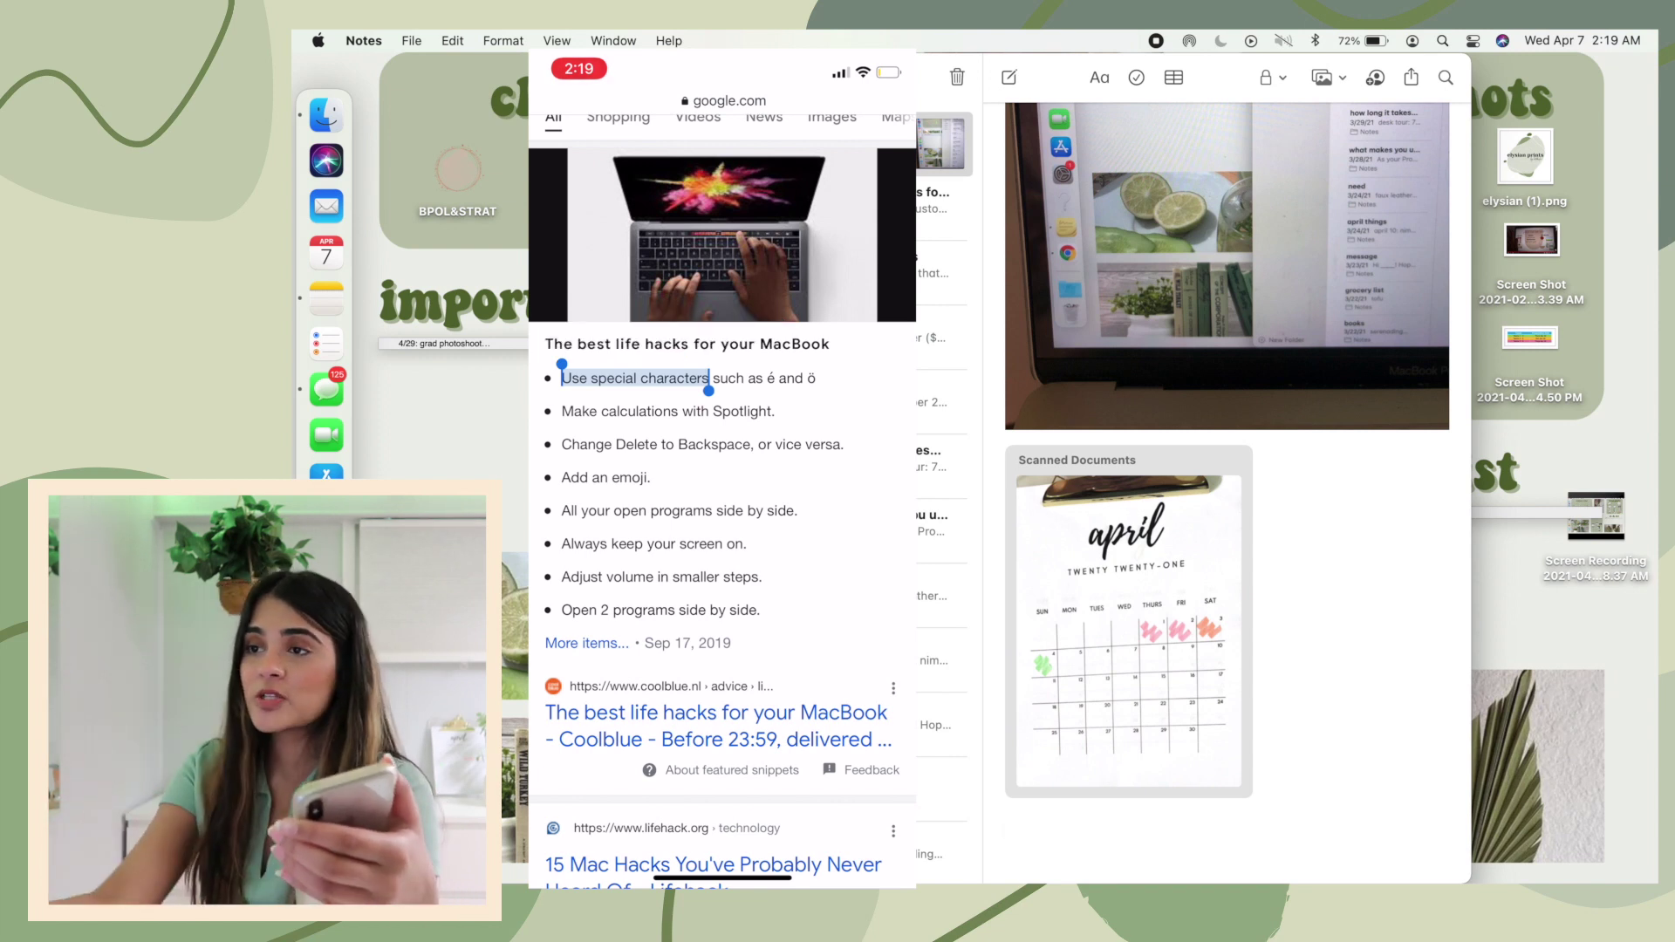
right_click(1006, 830)
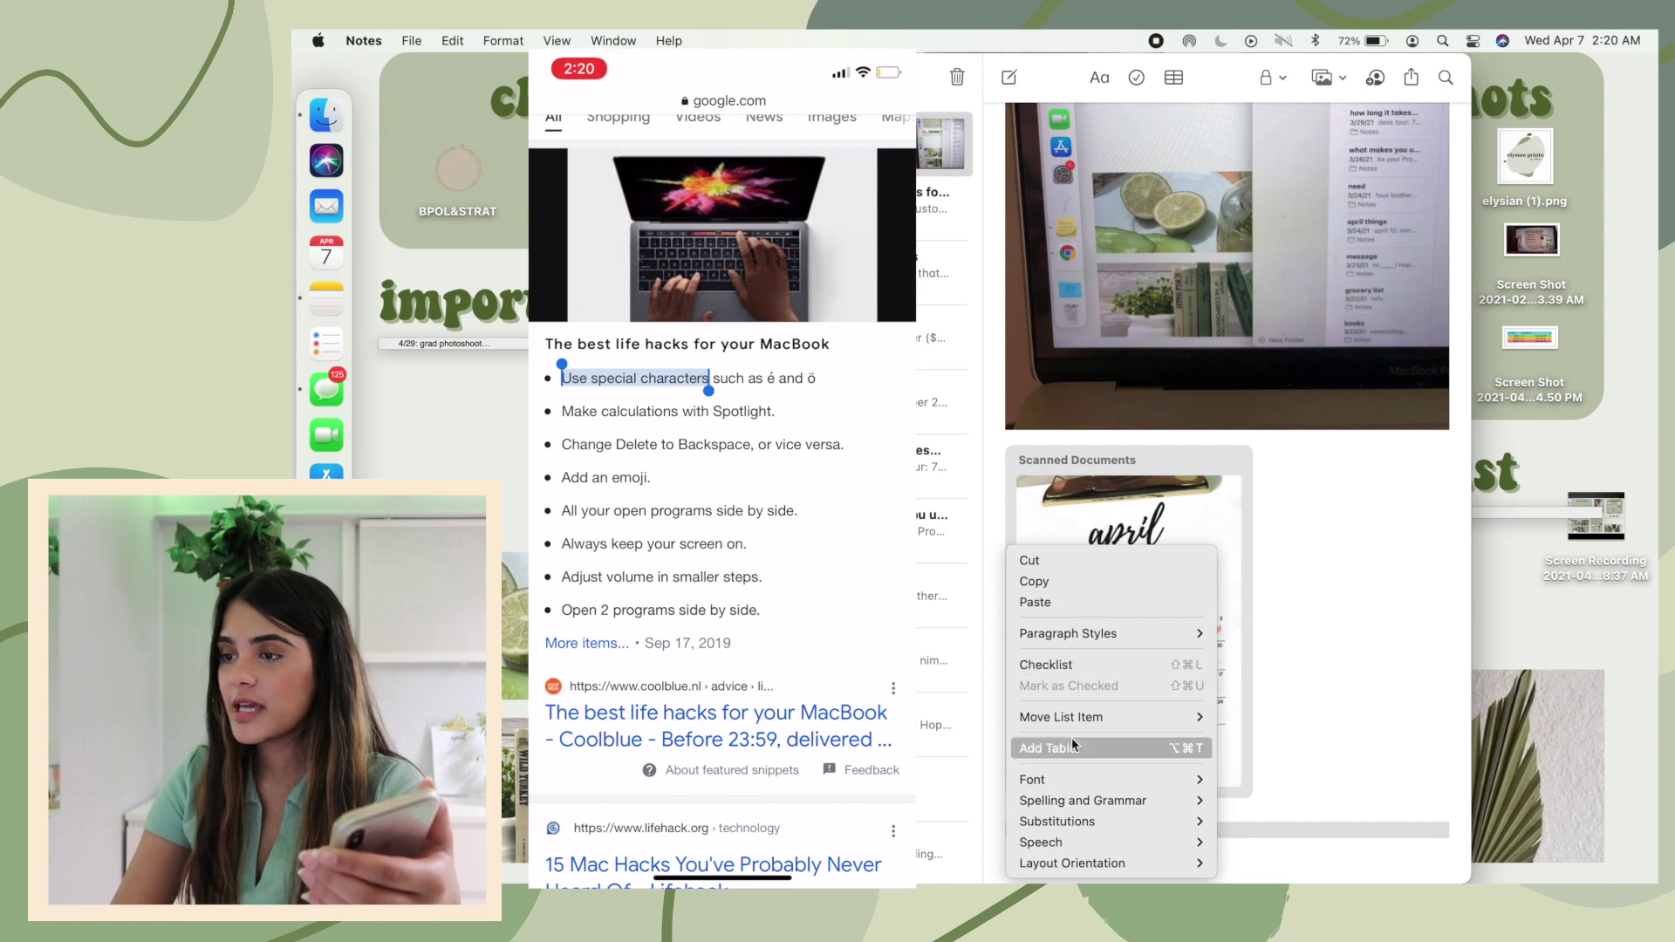
click(1104, 602)
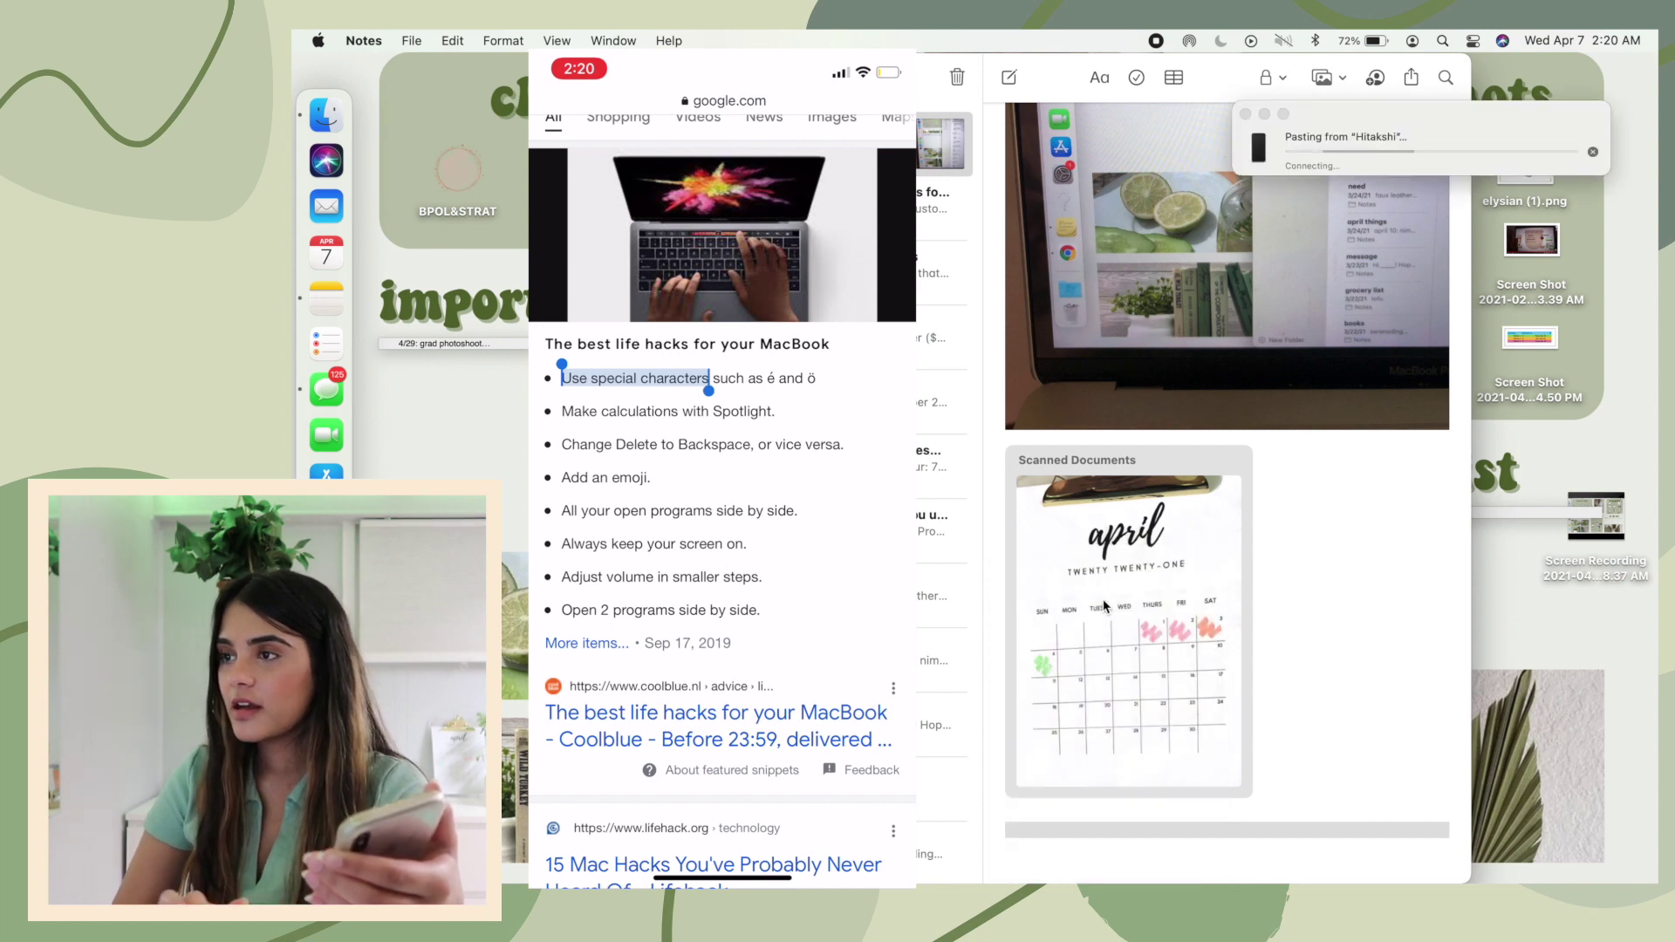
scroll(1126, 741, down, 2)
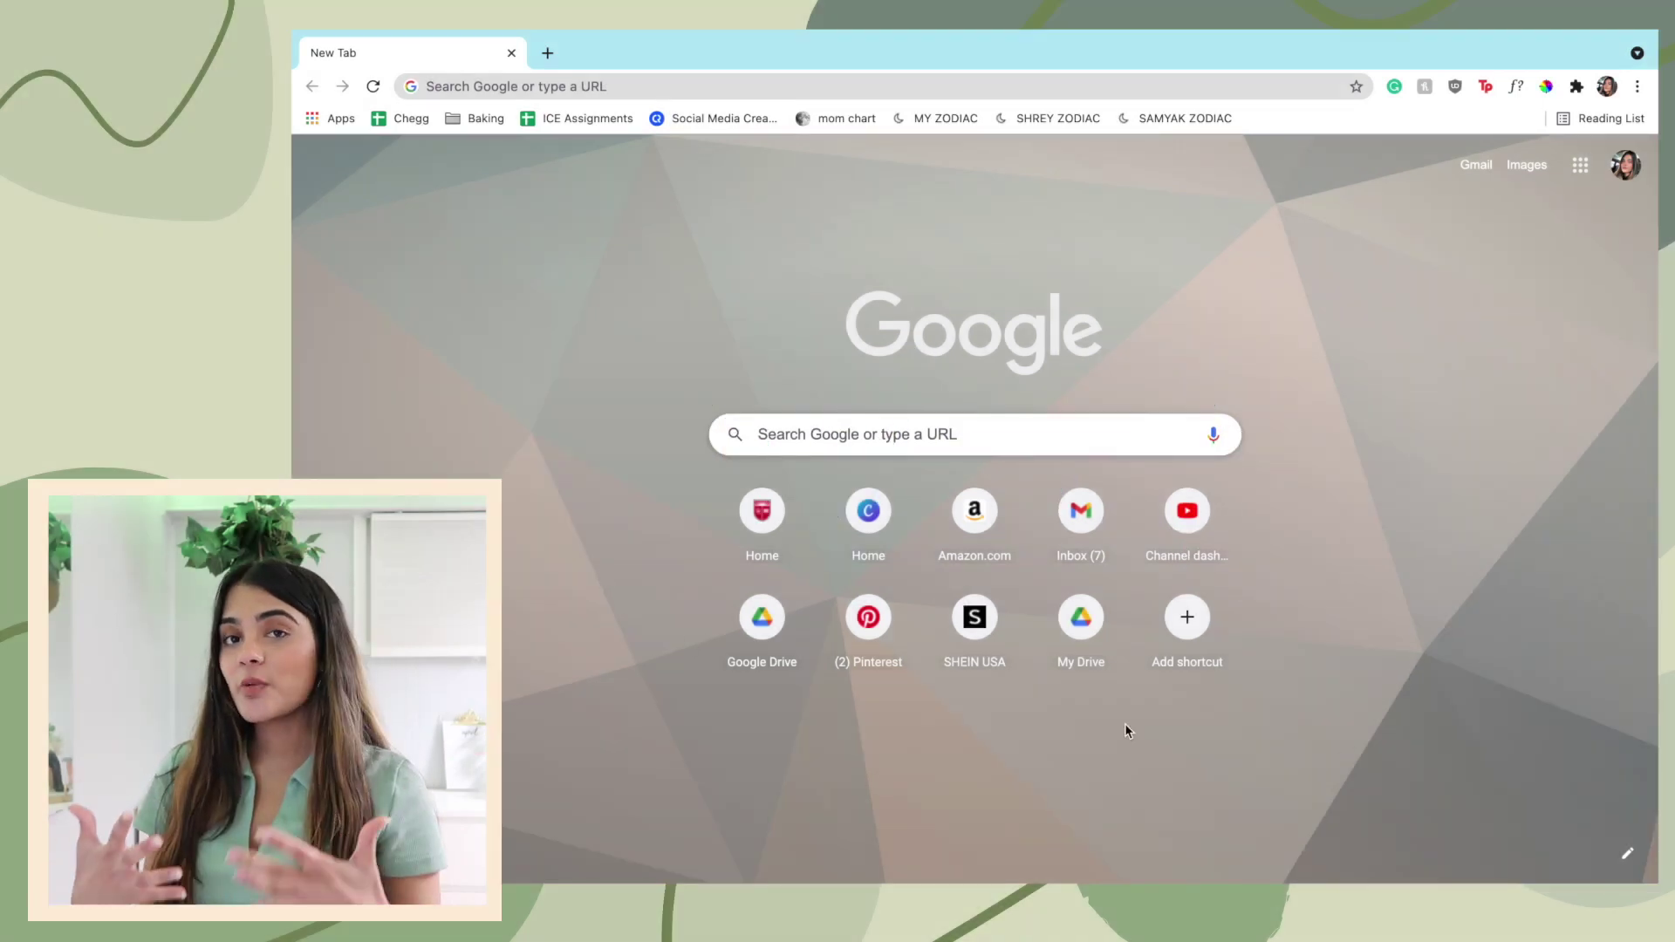
click(1210, 644)
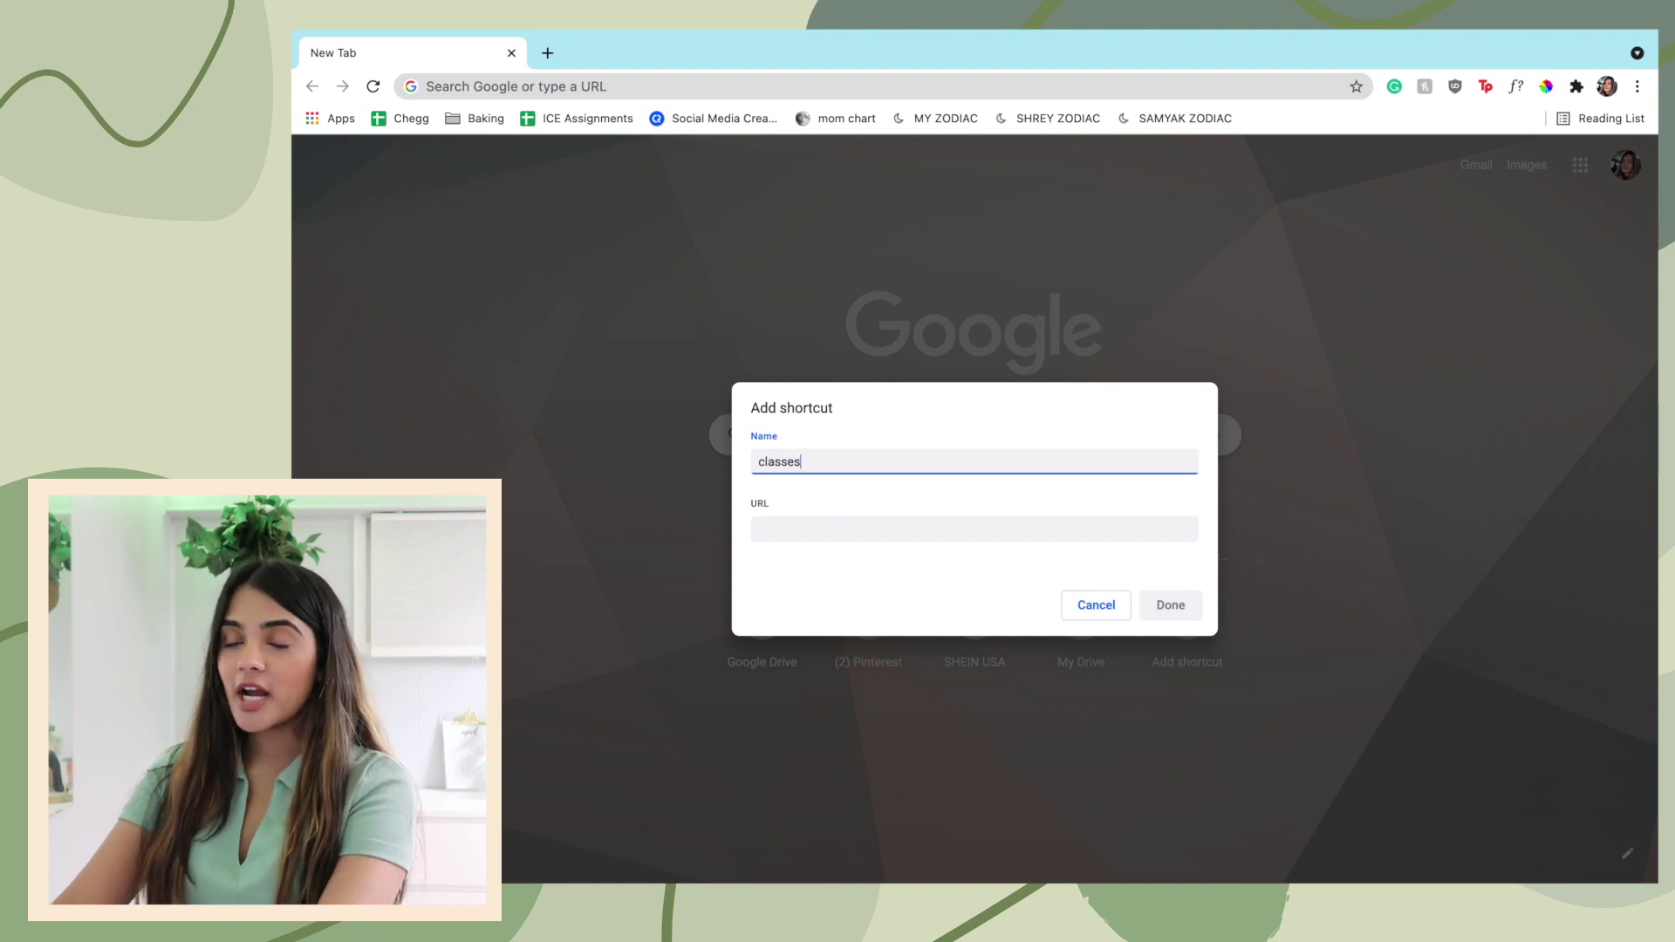
click(771, 526)
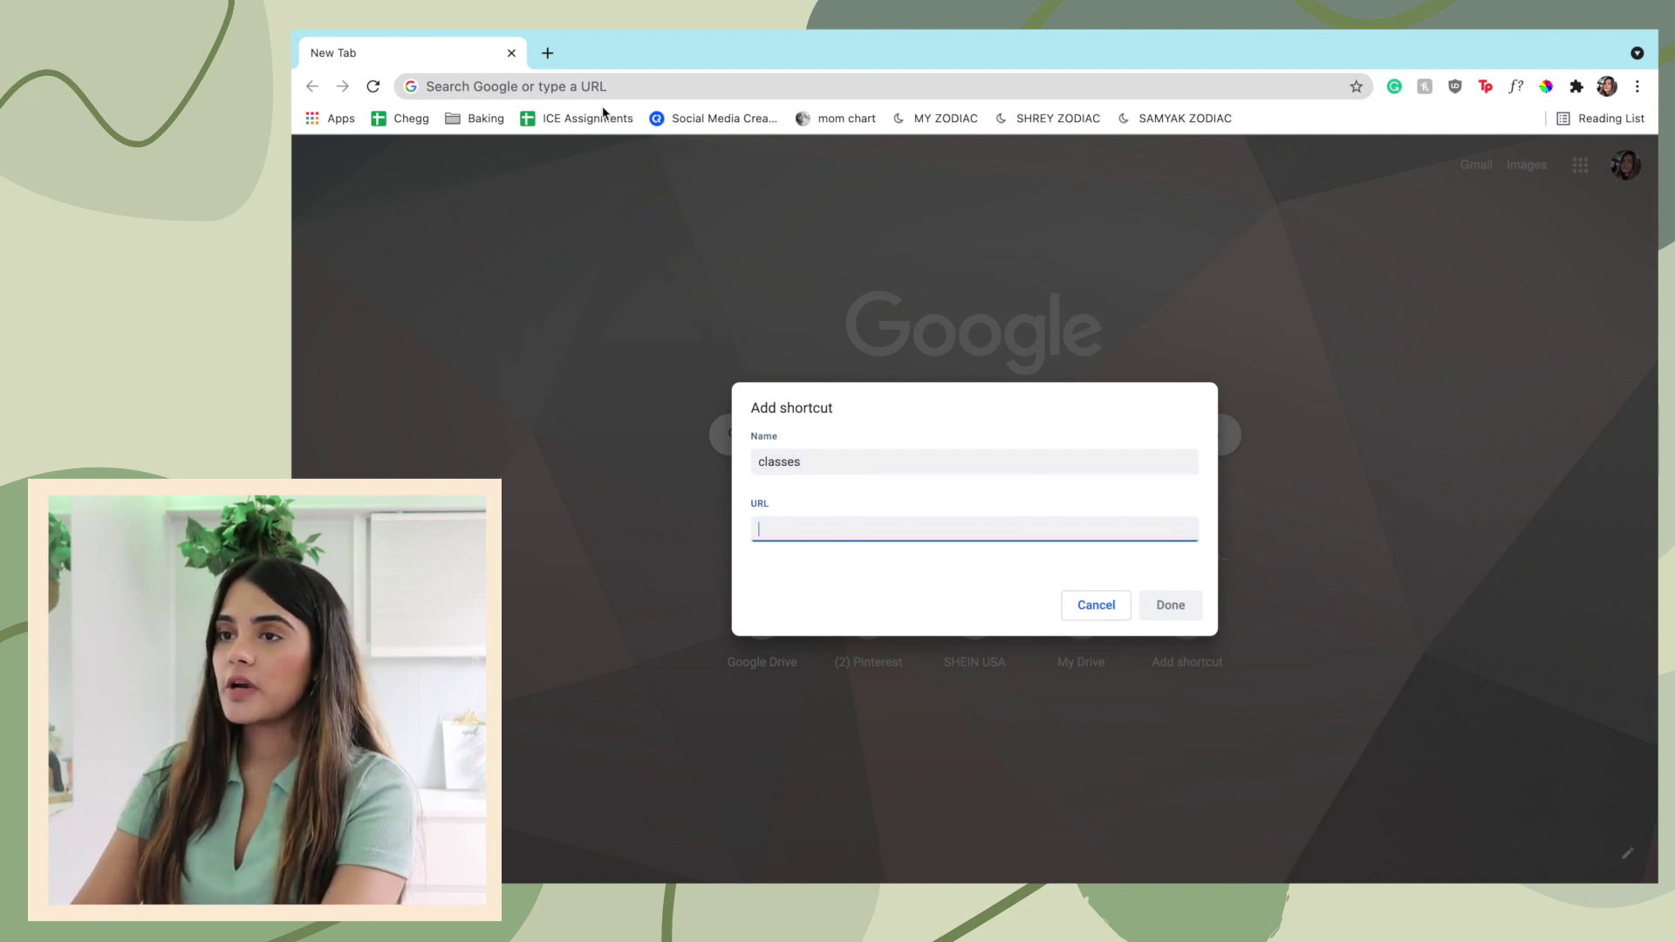
click(547, 52)
text(drive.google.com)
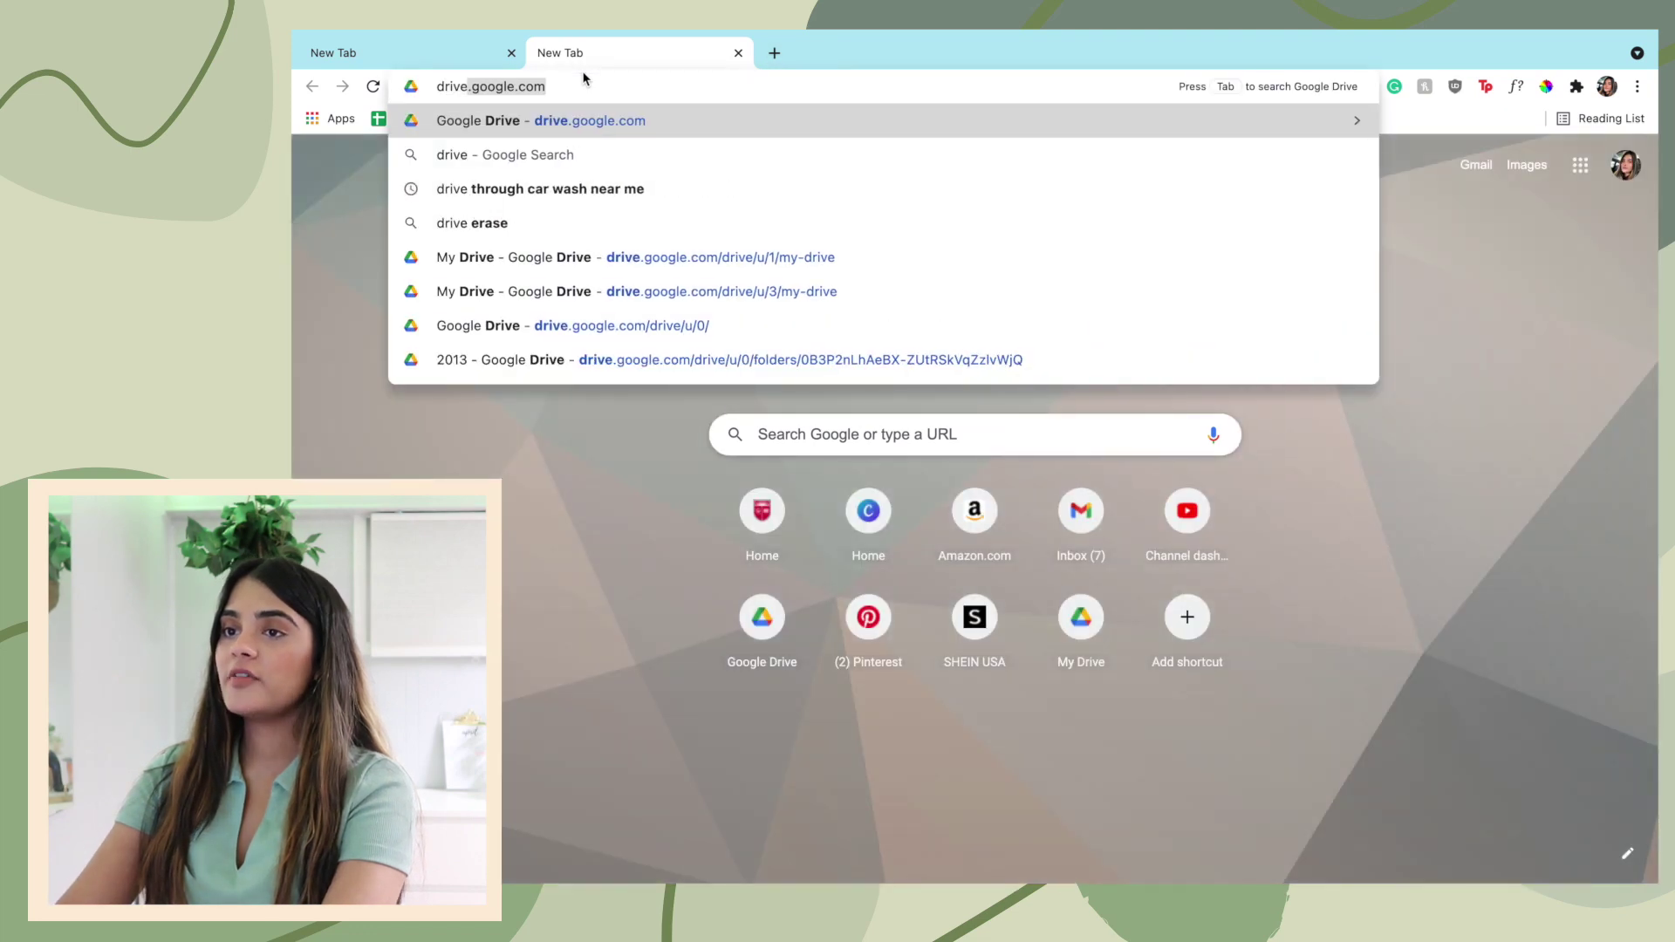
key(super+w)
text(https://drive.google.com/drive/u/0/my-drive)
click(1171, 605)
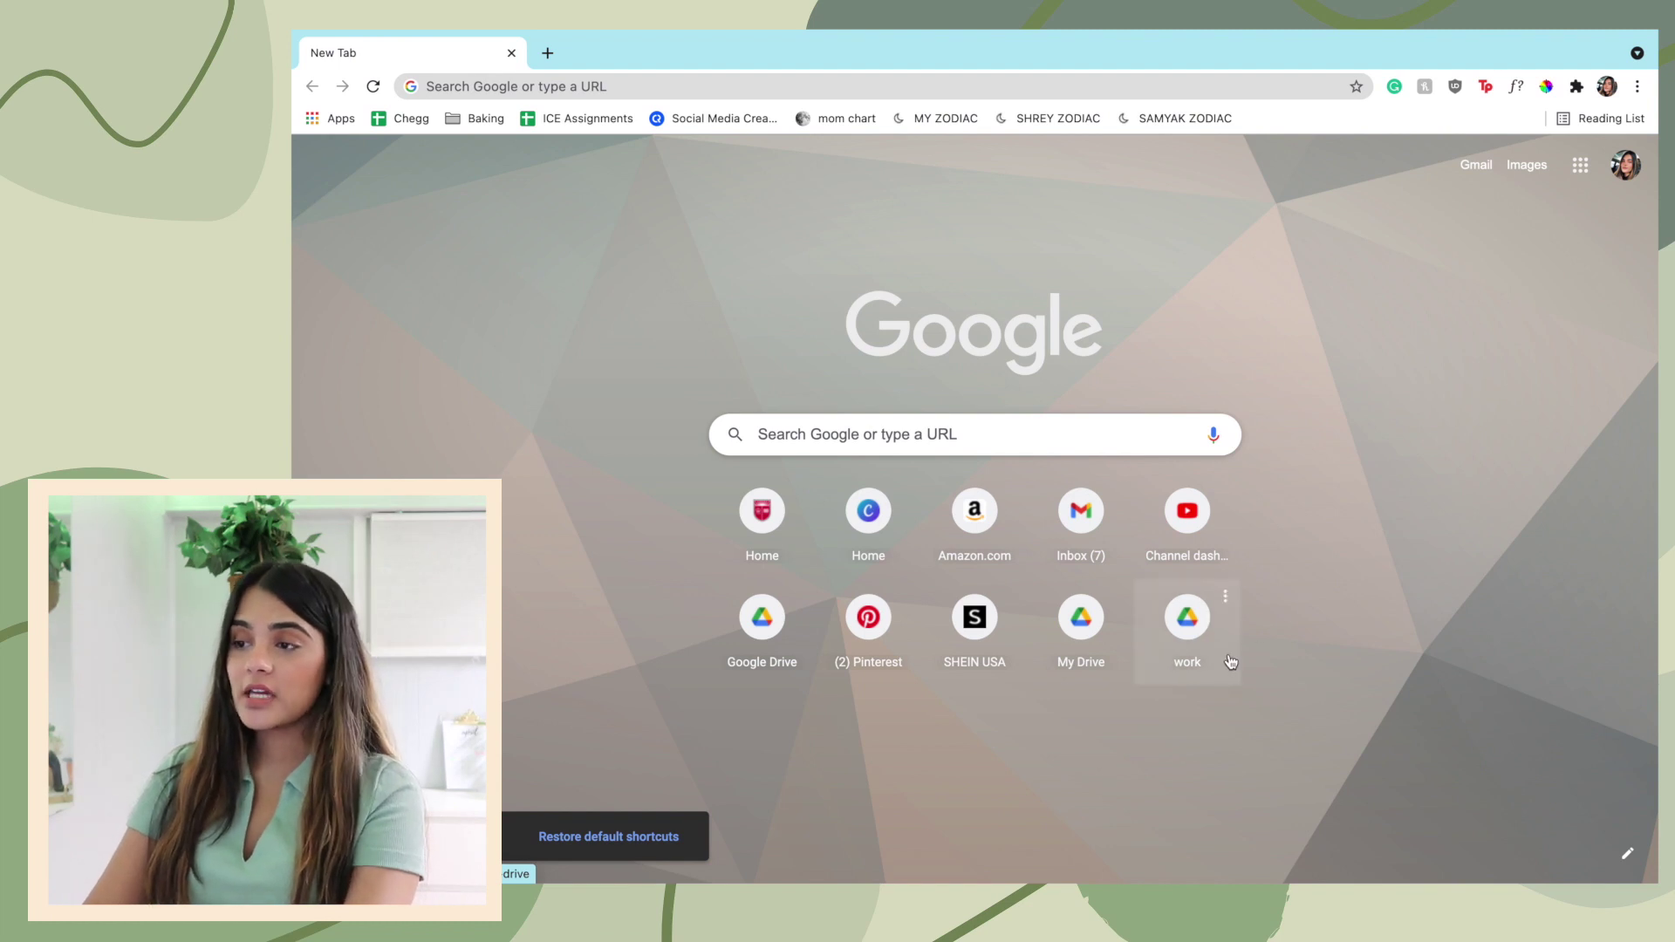
Rename the Home shortcut for canvas.rutgers.edu as canvas.
click(800, 491)
click(771, 493)
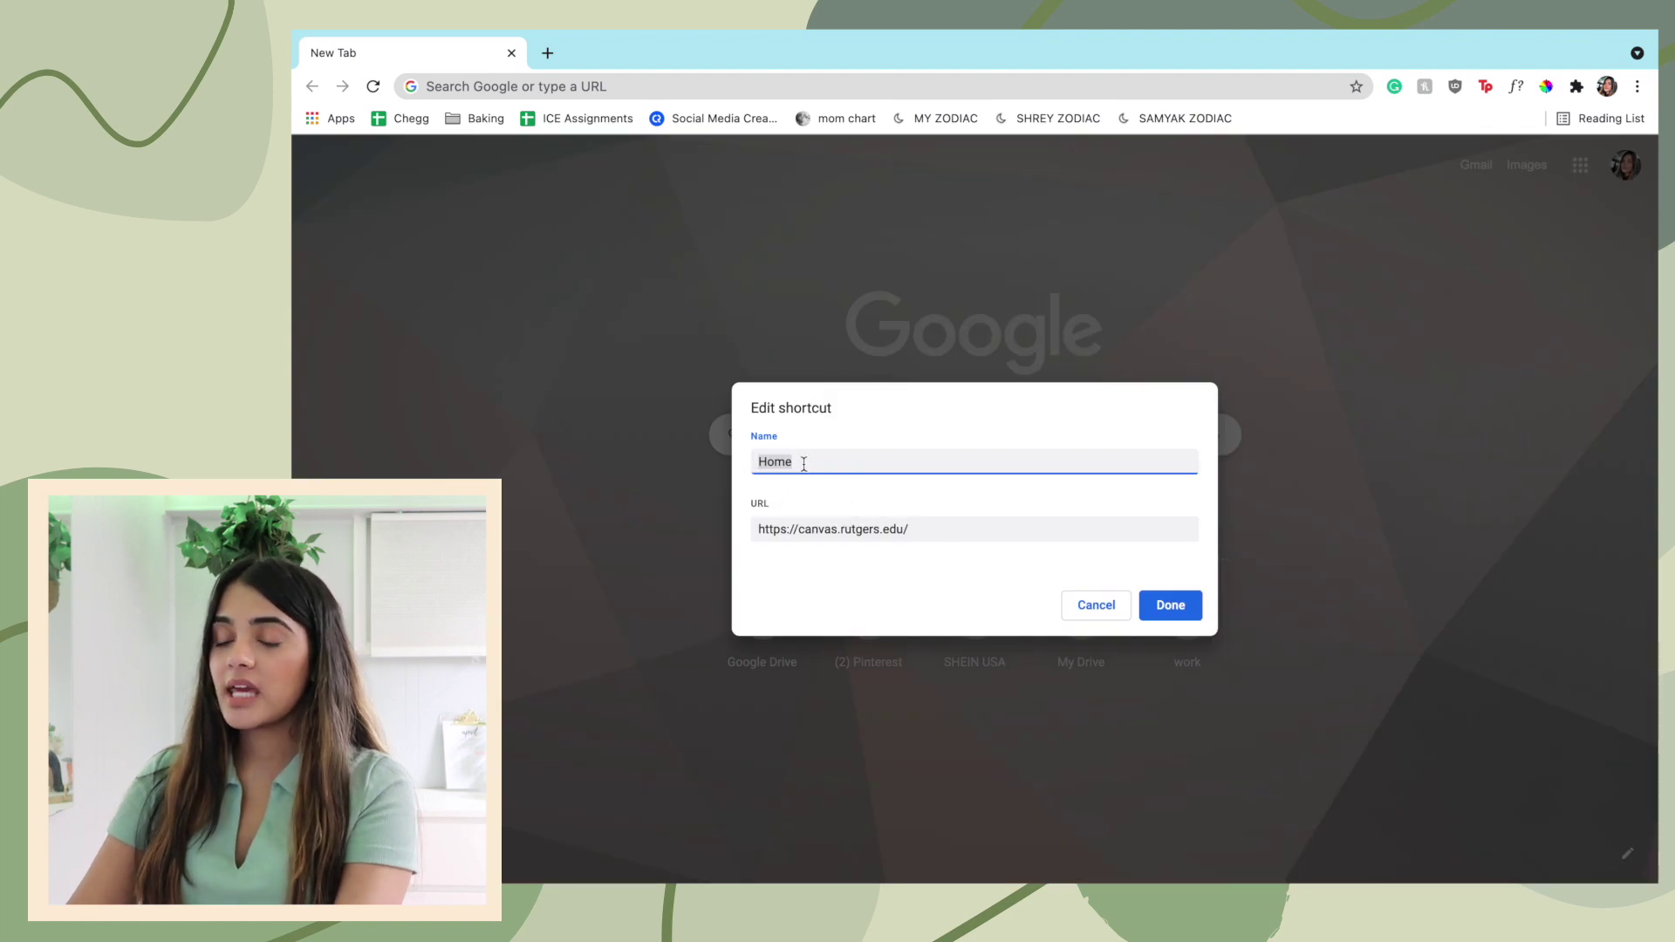
click(1138, 608)
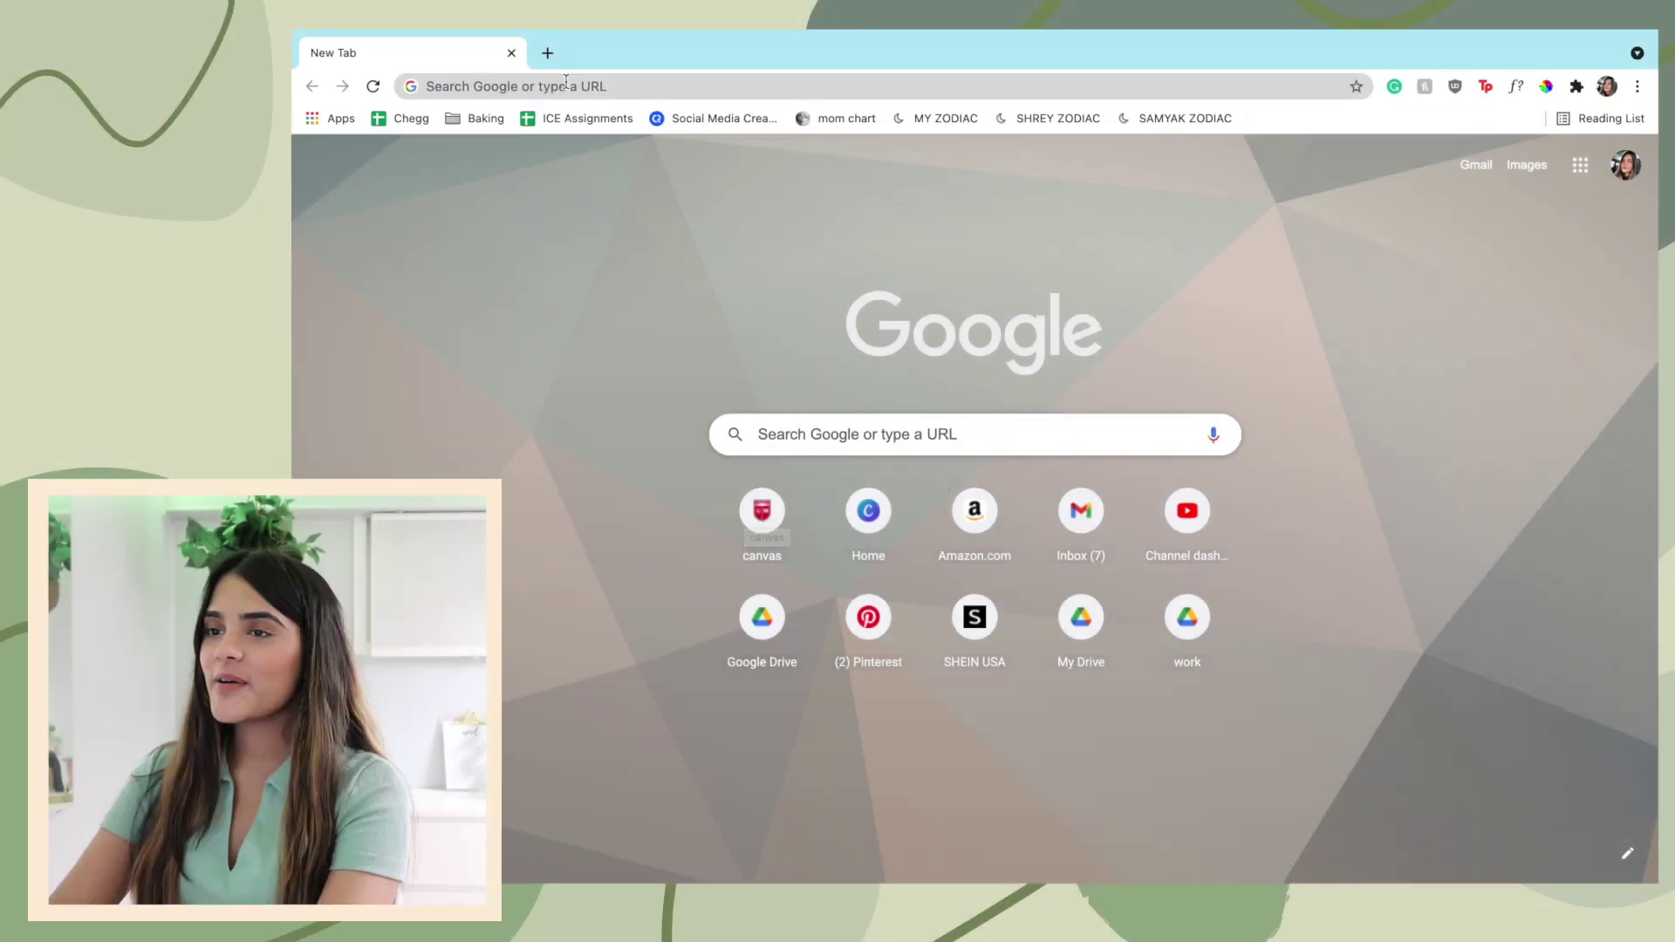
click(568, 86)
text(net)
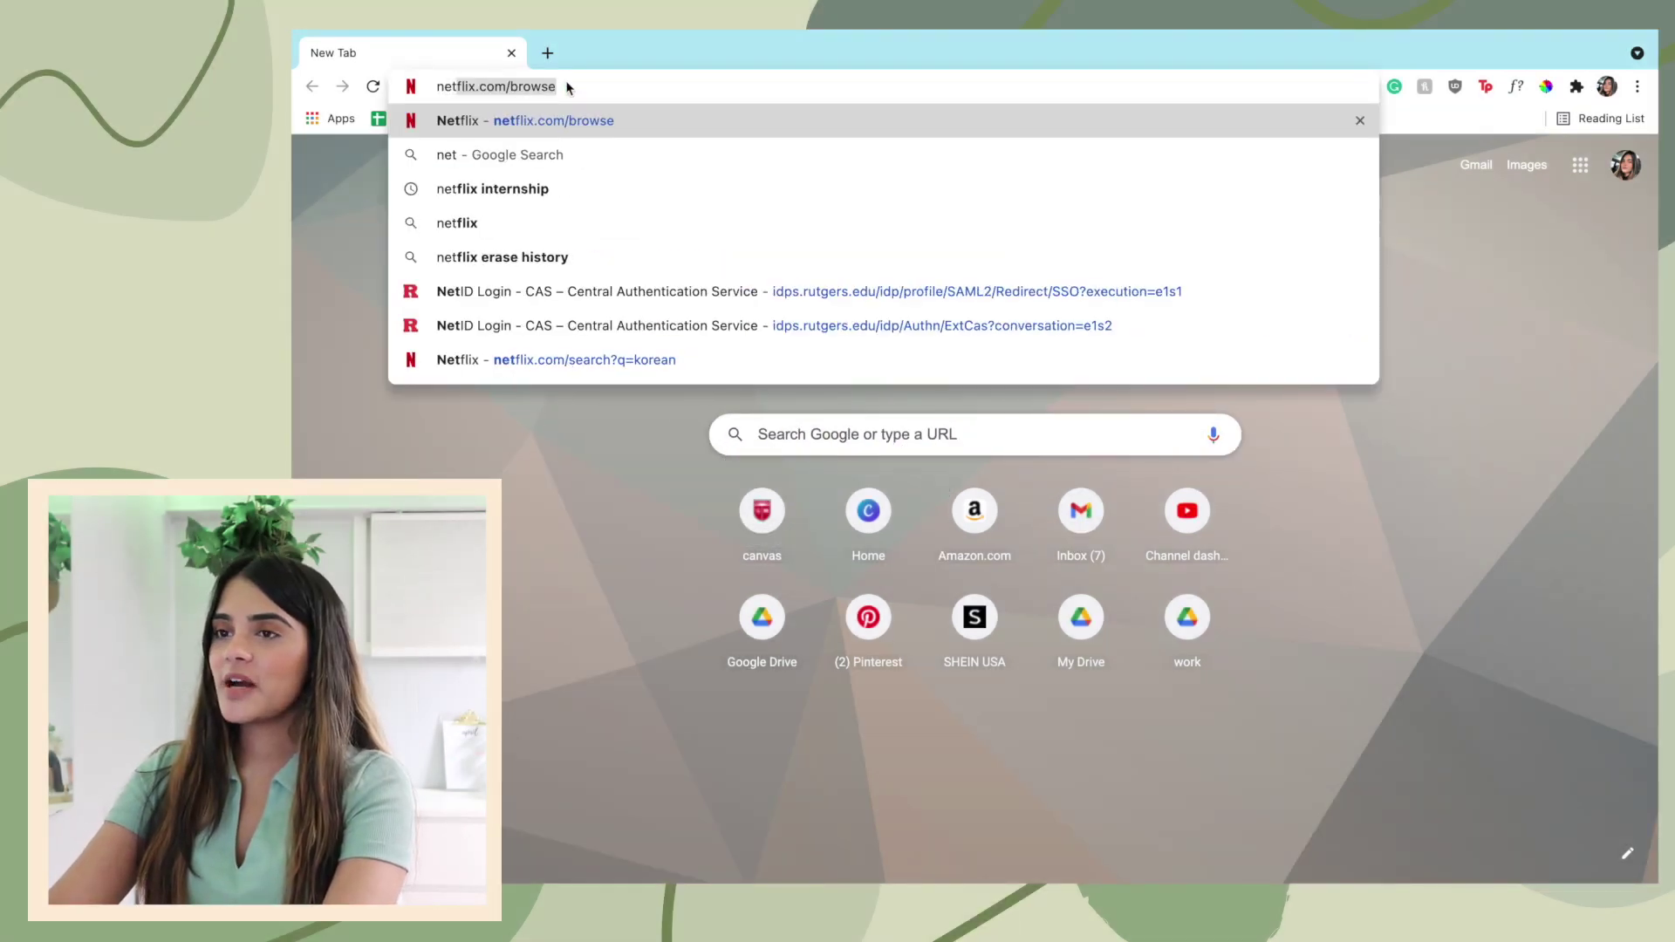
key(BackSpace)
key(BackSpace)
key(BackSpace)
key(BackSpace)
Go to YouTube and play the link-in-bio customization video in a floating window with the Picture-in-Picture extension.
text(y)
key(Return)
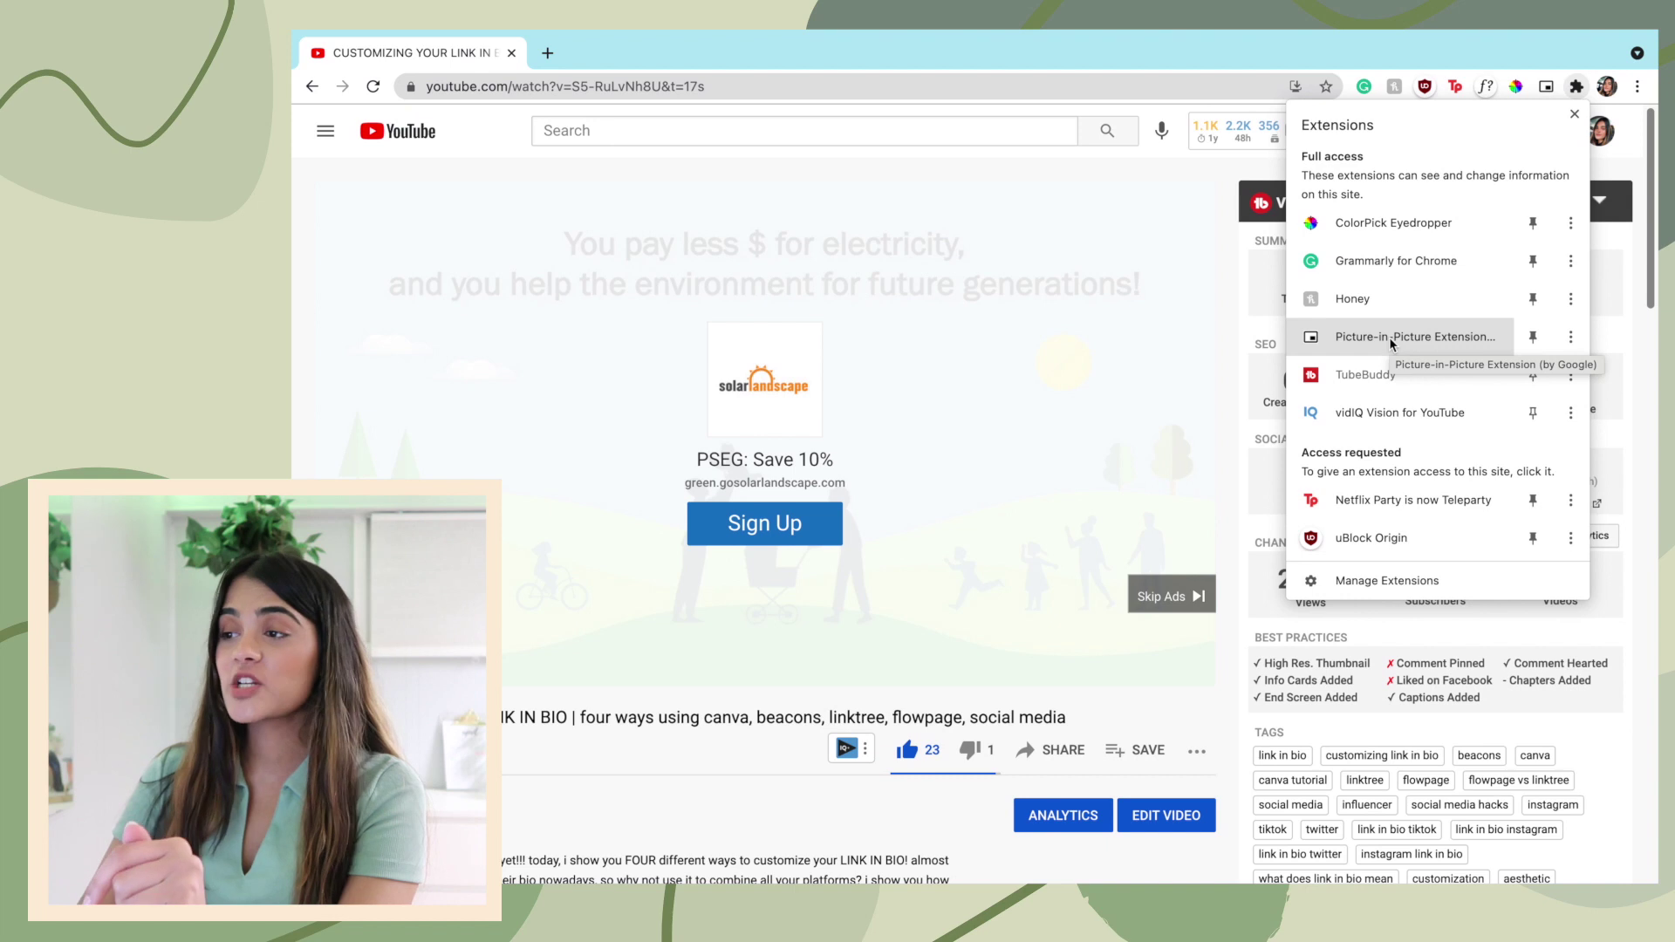
click(1389, 337)
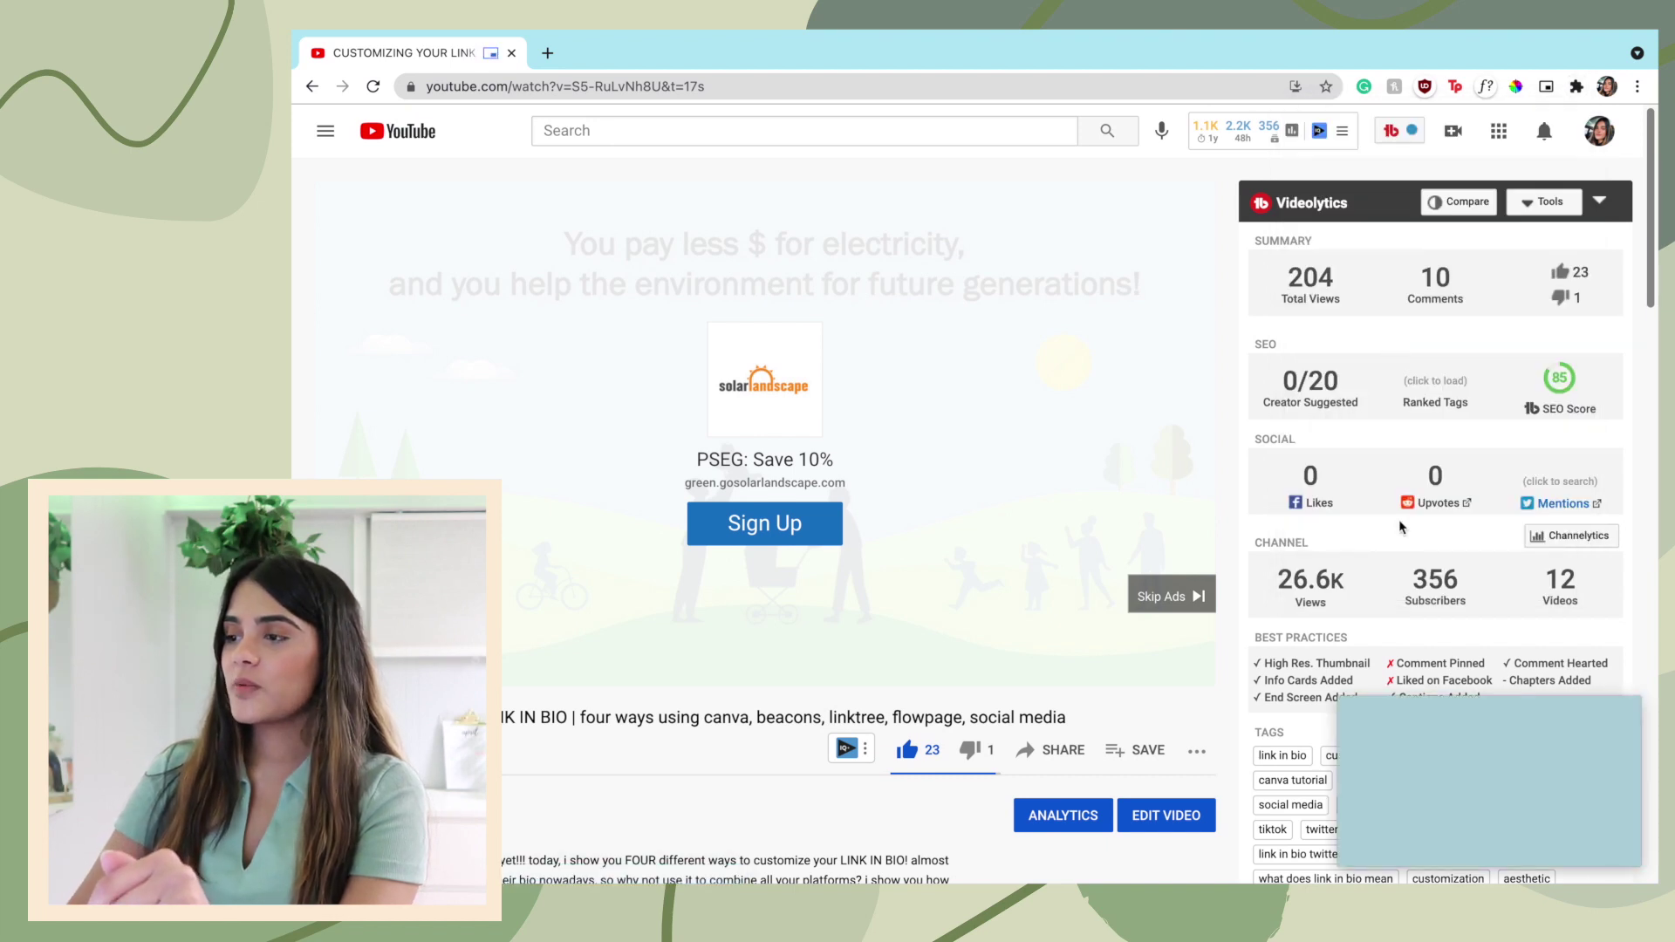
mouse_move(1495, 788)
click(1514, 842)
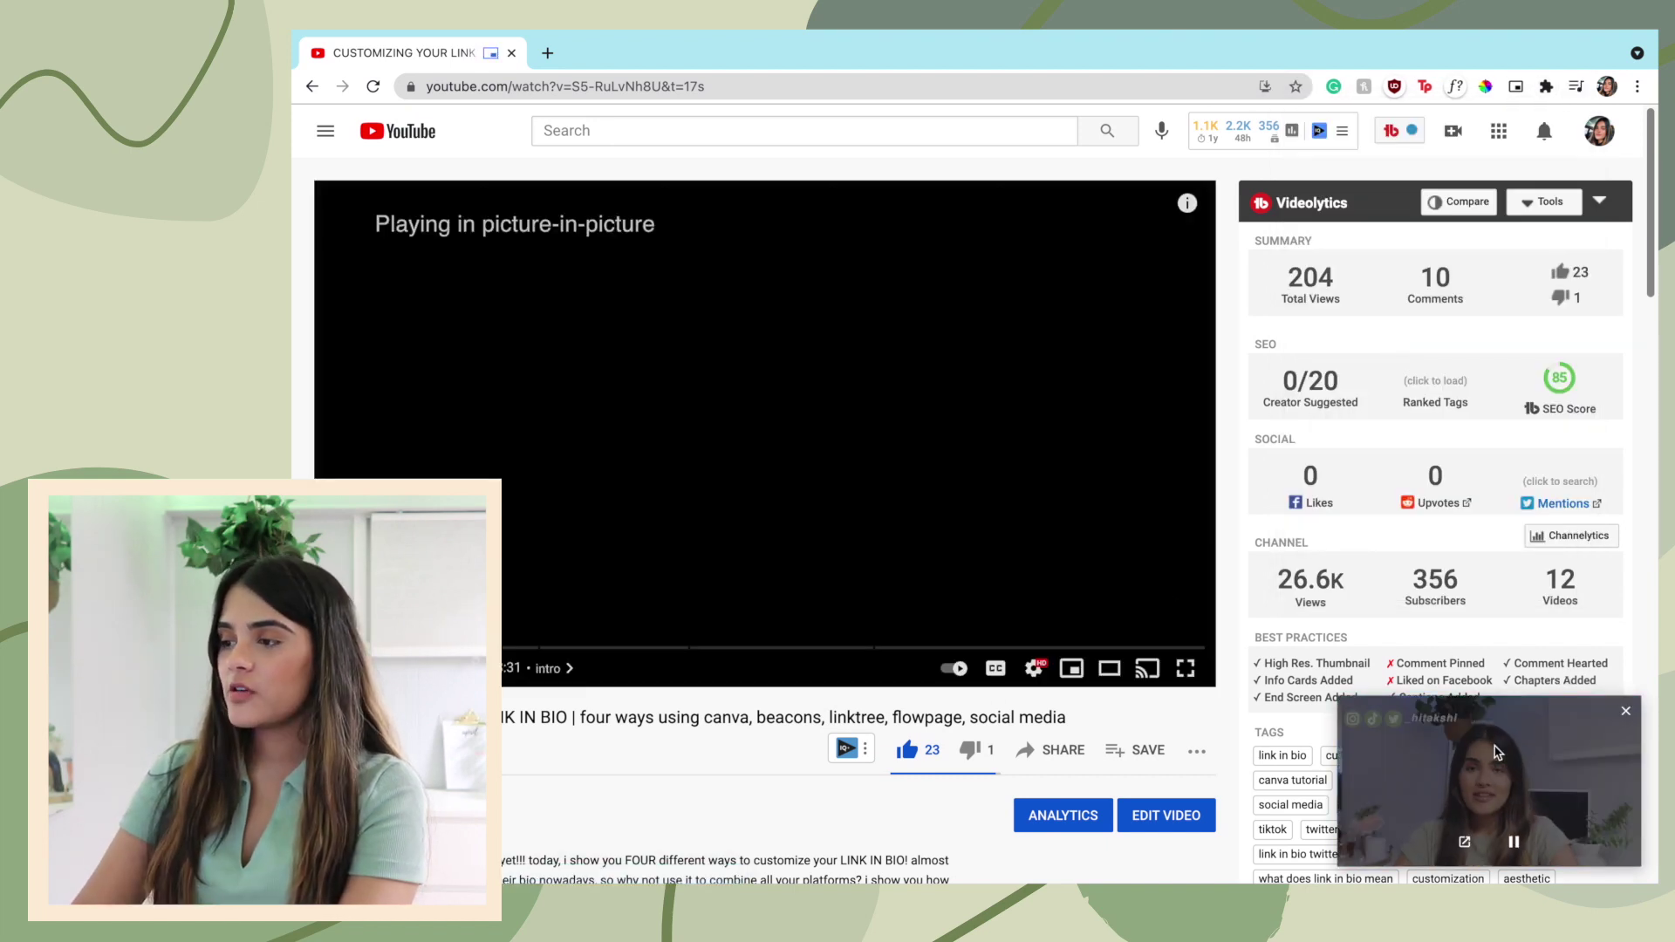
Open the canvas shortcut's website in a new tab.
click(548, 54)
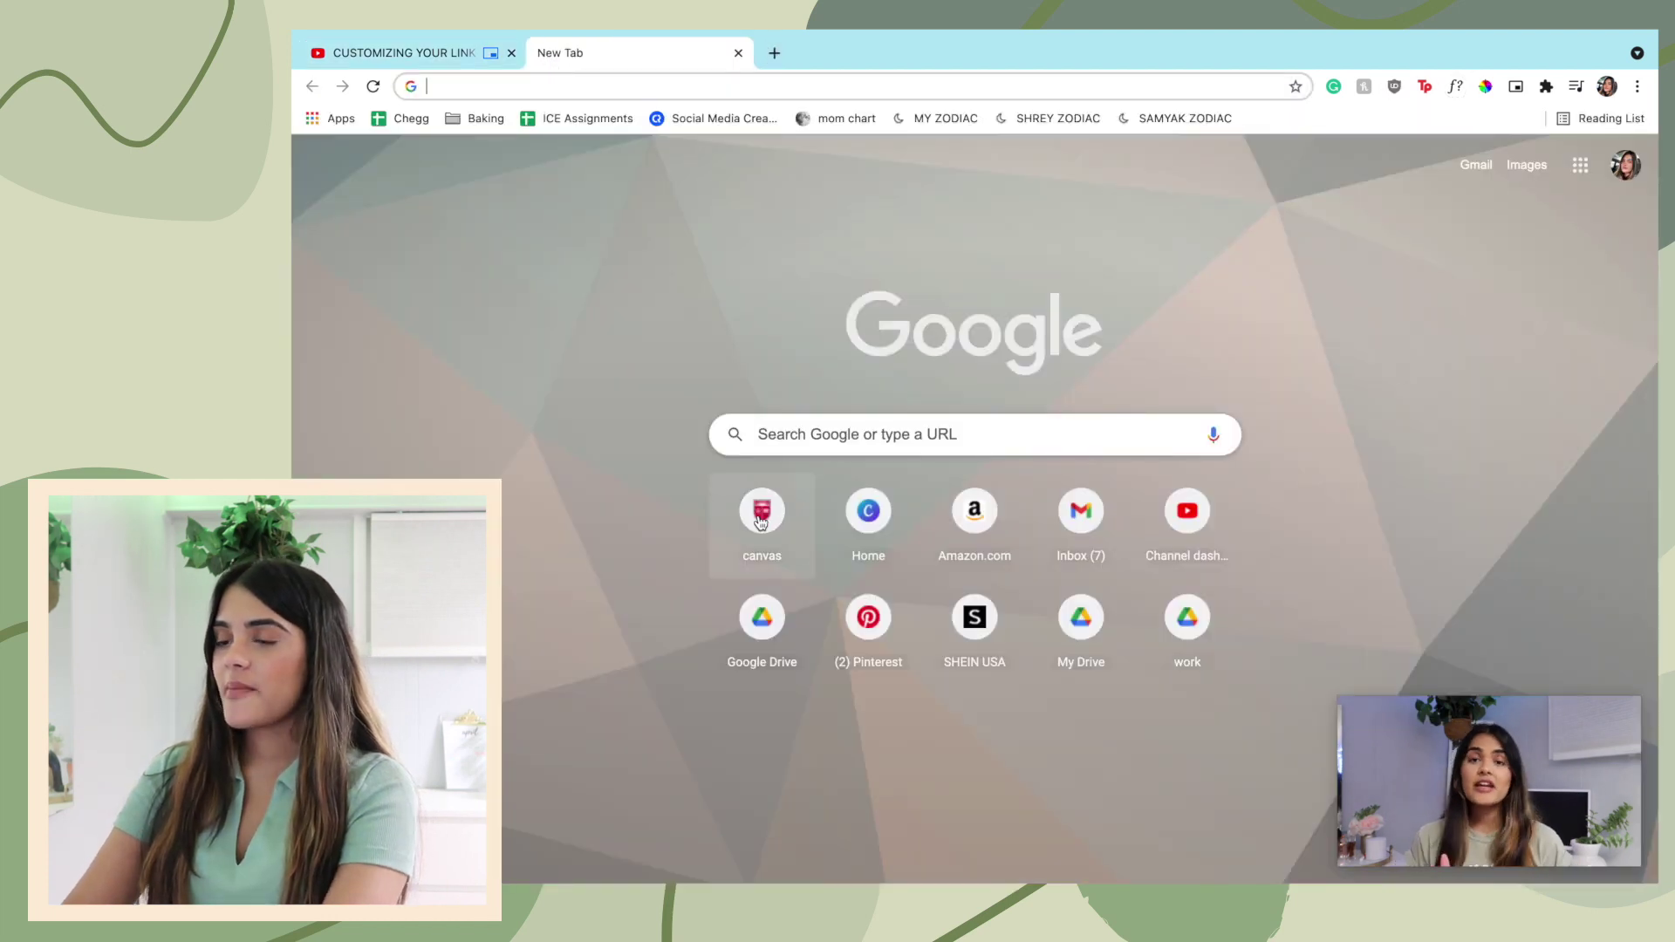
click(758, 519)
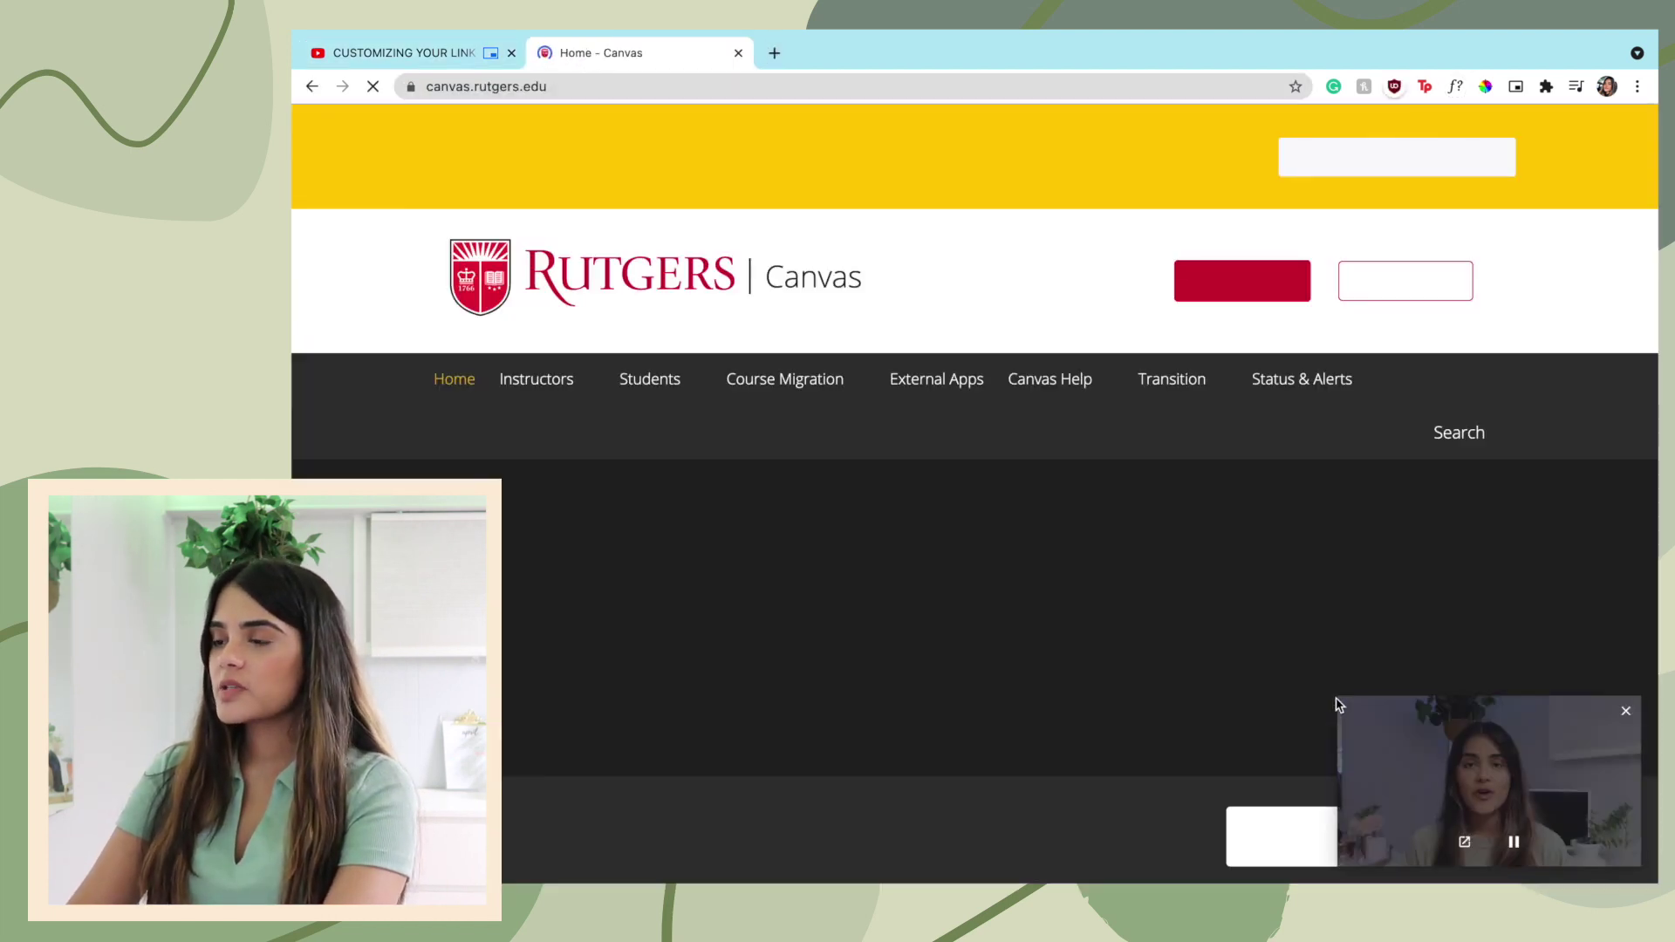
Enlarge the floating picture-in-picture video and move it up over the Canvas page's yellow notice banner.
drag(1339, 698, 1239, 602)
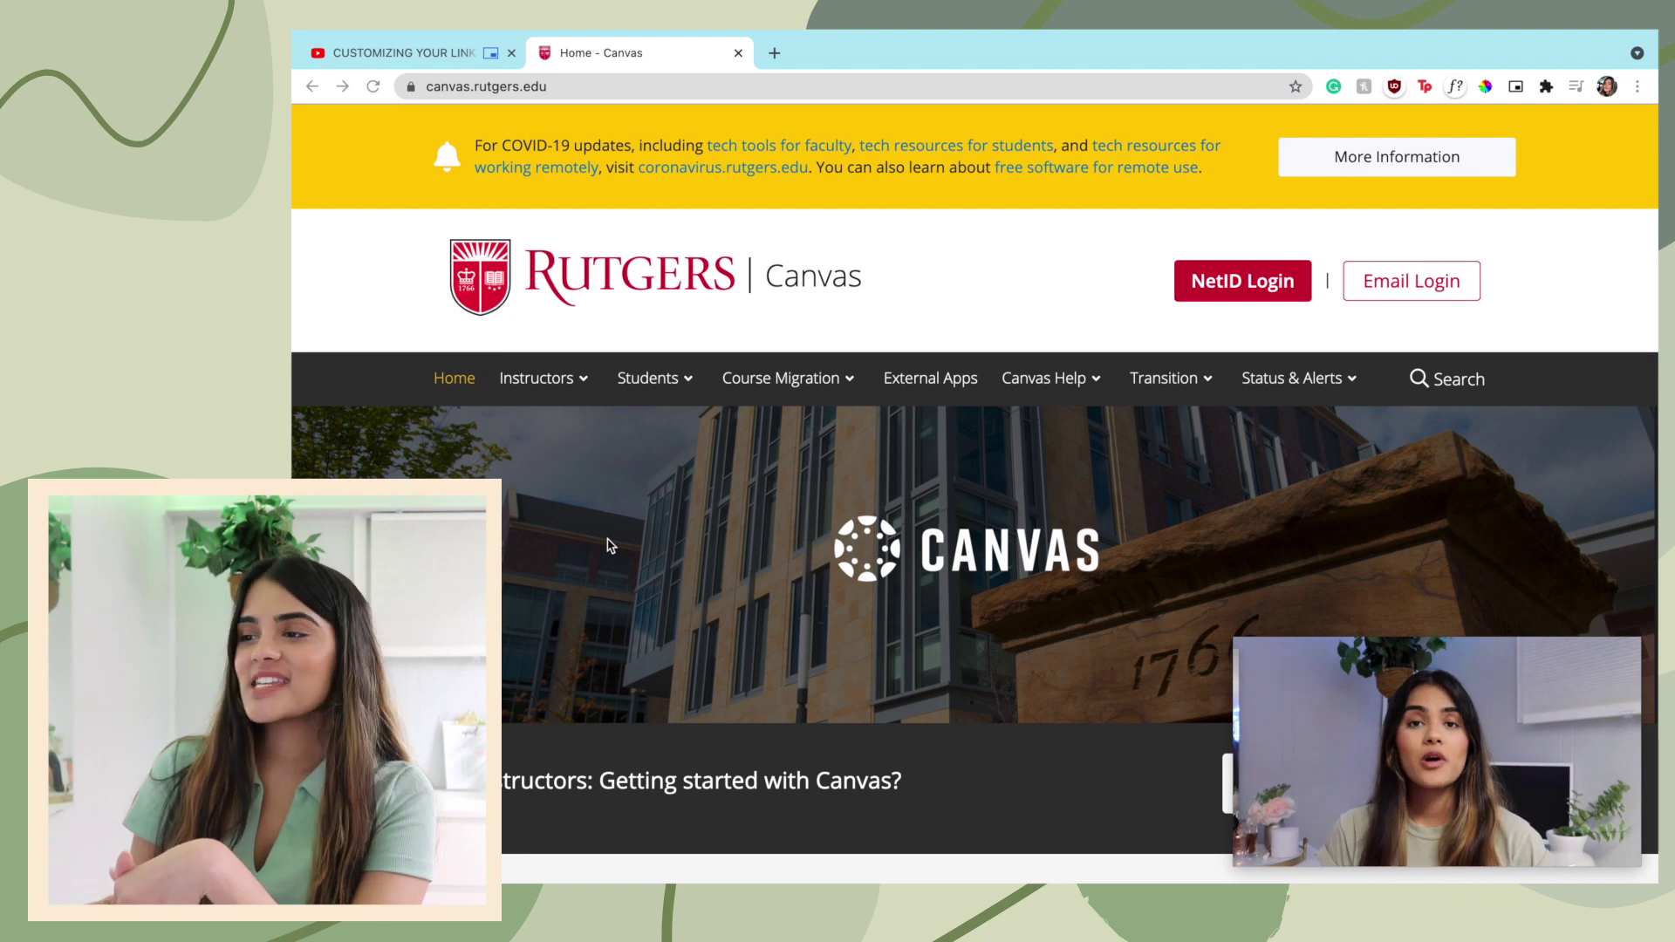
mouse_move(1382, 699)
drag(1382, 699, 1384, 212)
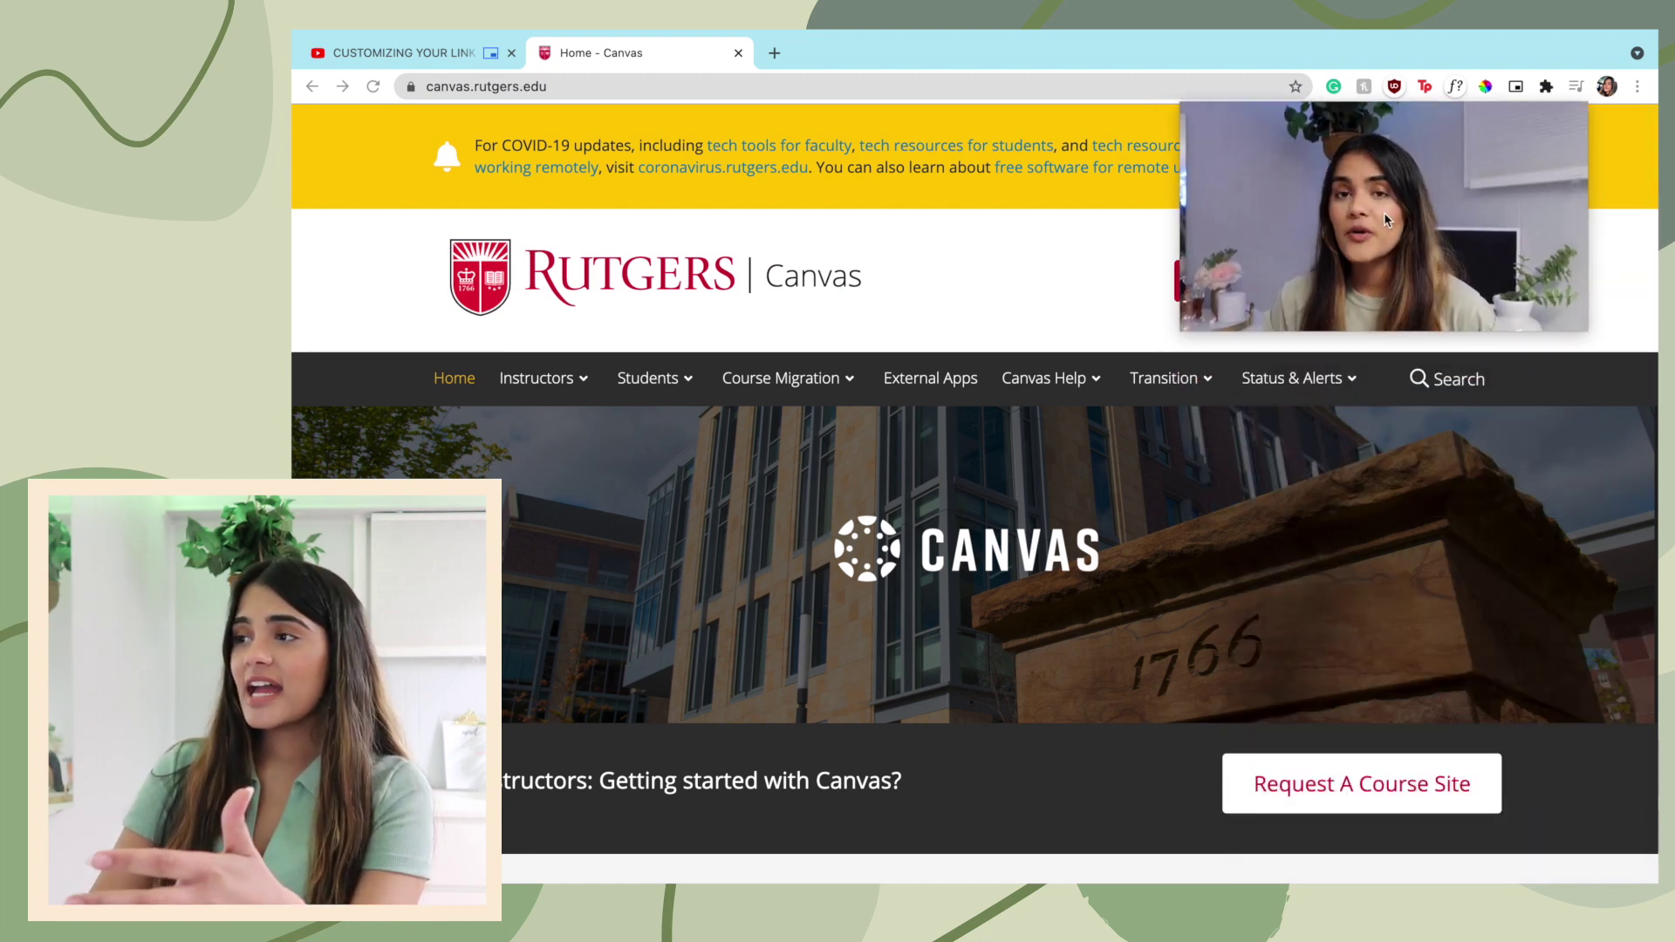